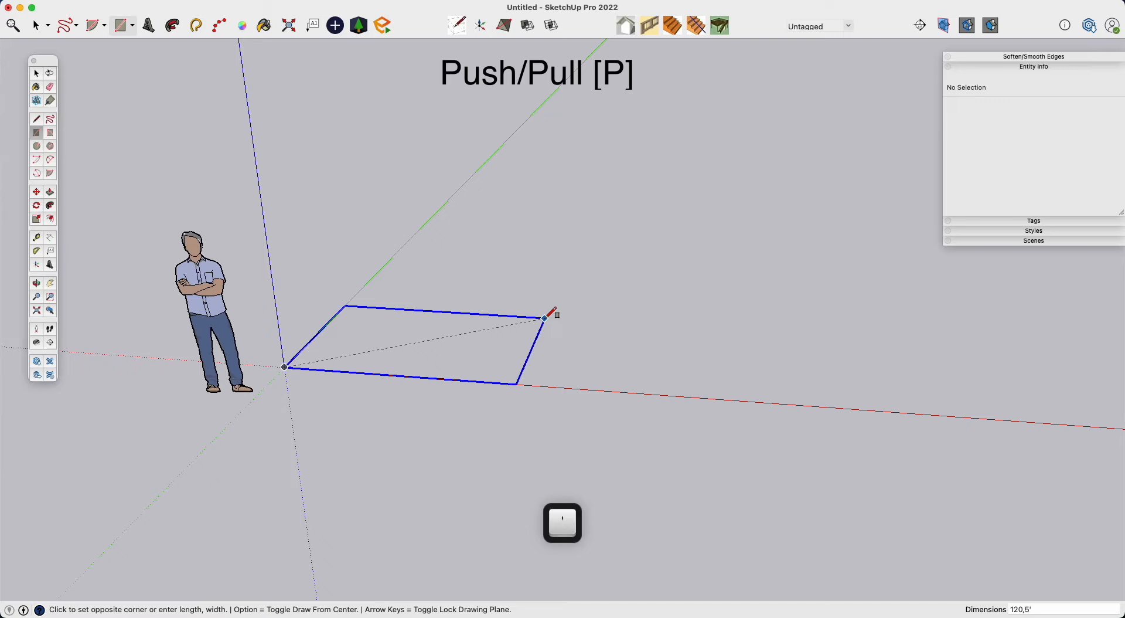
Complete the ground rectangle from the origin with dimensions 120,5' (120 inches by 5 feet).
{"action": "key", "text": "Return"}
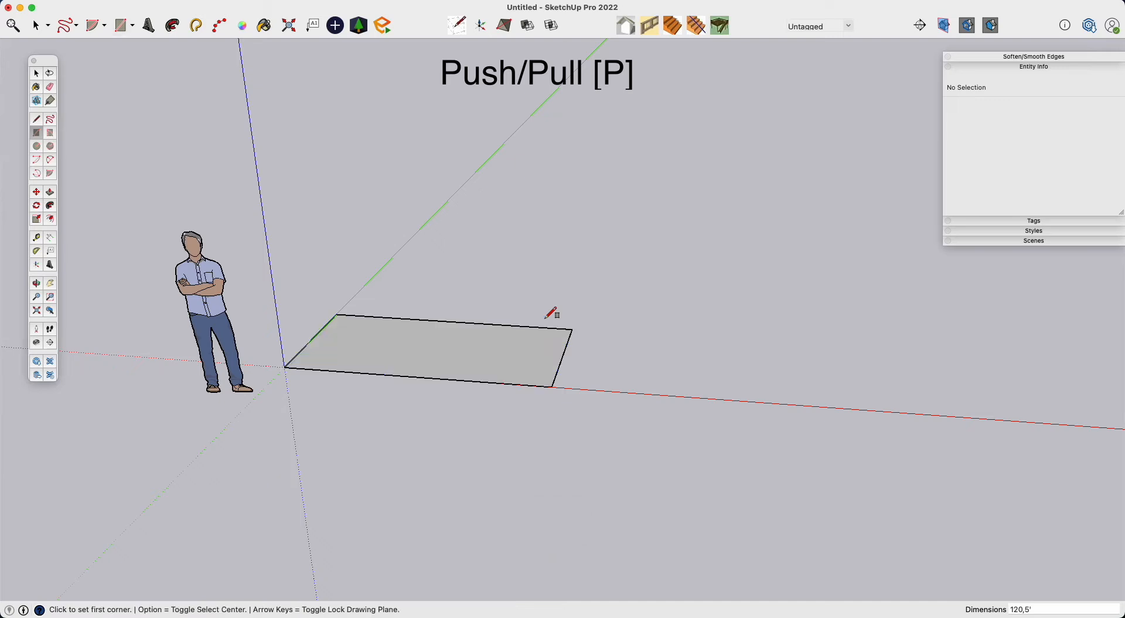
{"action": "key", "text": "space"}
{"action": "middle_click_drag", "start_coordinate": [562, 332], "coordinate": [570, 372], "text": "shift"}
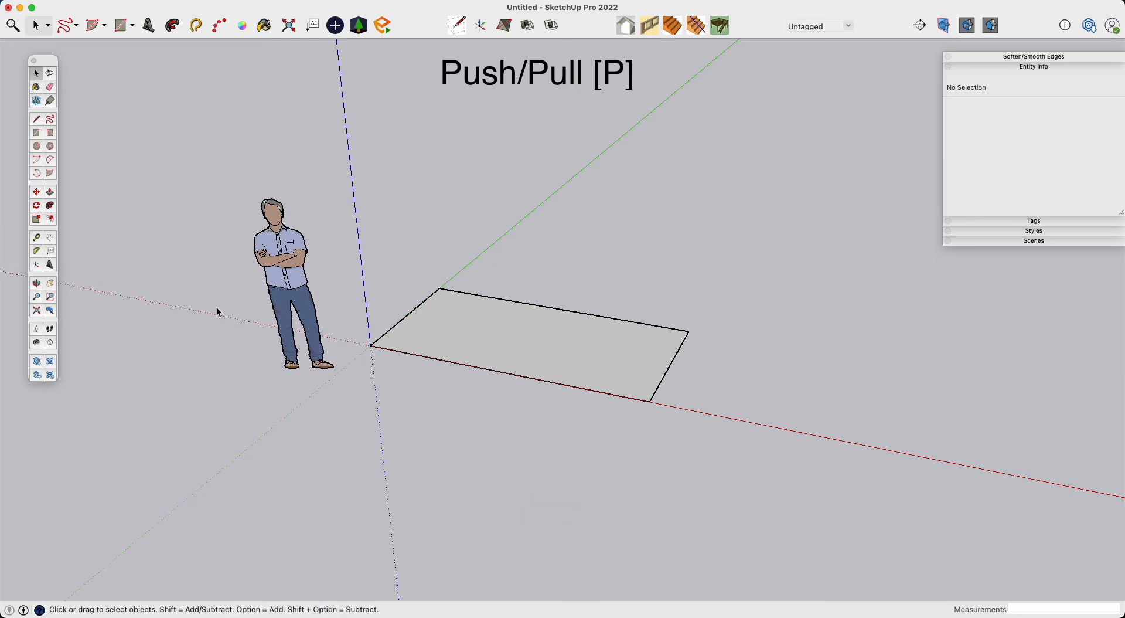
Push/Pull the rectangle upward into a box 48 inches tall.
{"action": "key", "text": "p"}
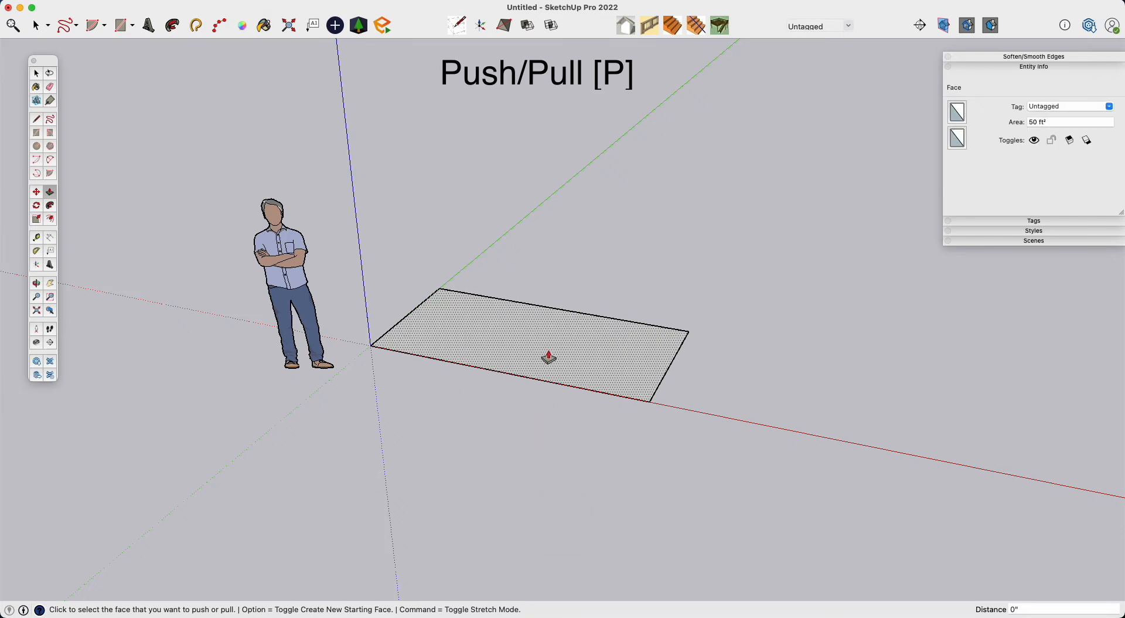
{"action": "left_click_drag", "start_coordinate": [549, 357], "coordinate": [519, 166]}
{"action": "middle_click_drag", "start_coordinate": [519, 165], "coordinate": [405, 264]}
{"action": "middle_click_drag", "start_coordinate": [487, 317], "coordinate": [627, 234]}
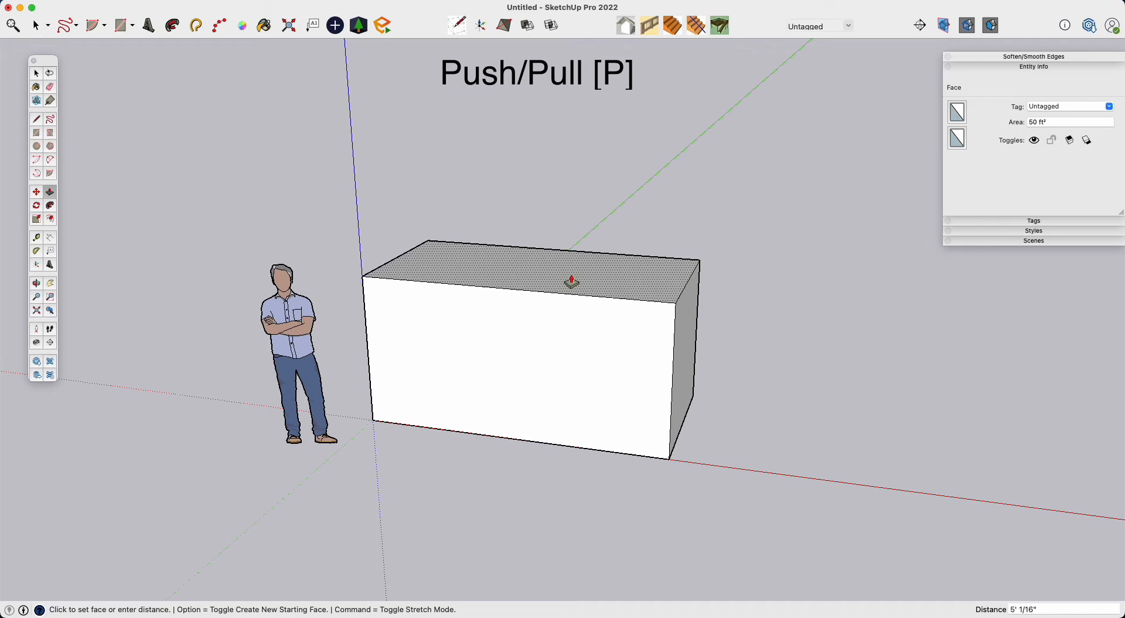
{"action": "type", "text": "48"}
{"action": "key", "text": "Return"}
{"action": "mouse_move", "coordinate": [598, 347]}
{"action": "middle_mouse_down"}
{"action": "mouse_move", "coordinate": [628, 372]}
{"action": "mouse_move", "coordinate": [284, 395]}
{"action": "mouse_move", "coordinate": [610, 364]}
{"action": "middle_mouse_up"}
{"action": "key", "text": "space"}
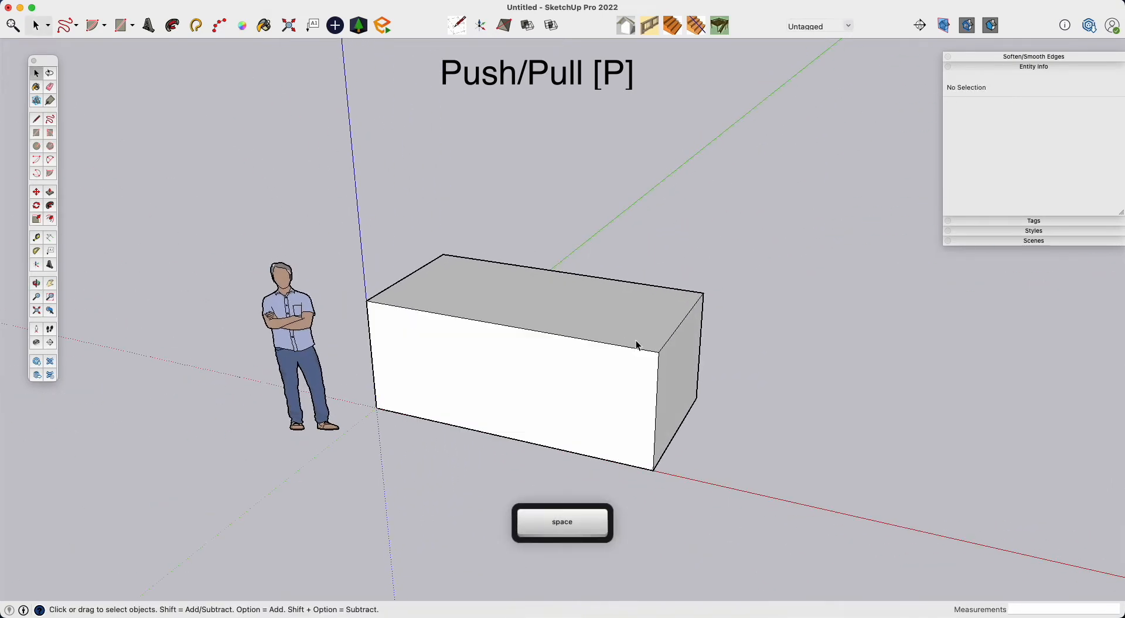
Check the lengths of the box's front vertical edge, long top edge and short top edge.
{"action": "left_click", "coordinate": [659, 387]}
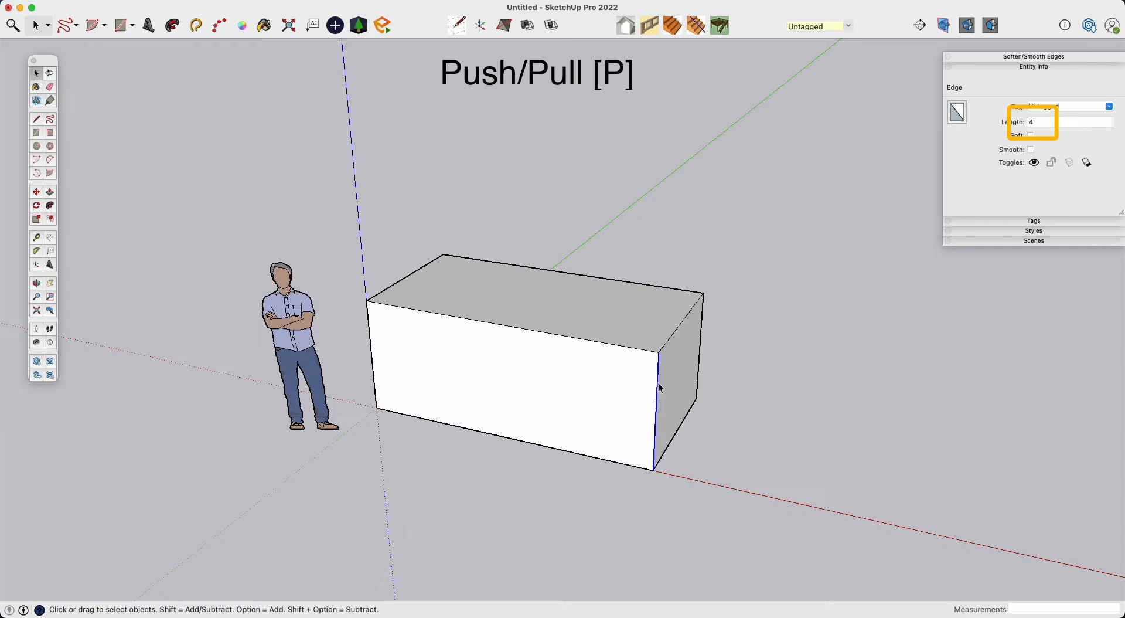
{"action": "left_click", "coordinate": [634, 350]}
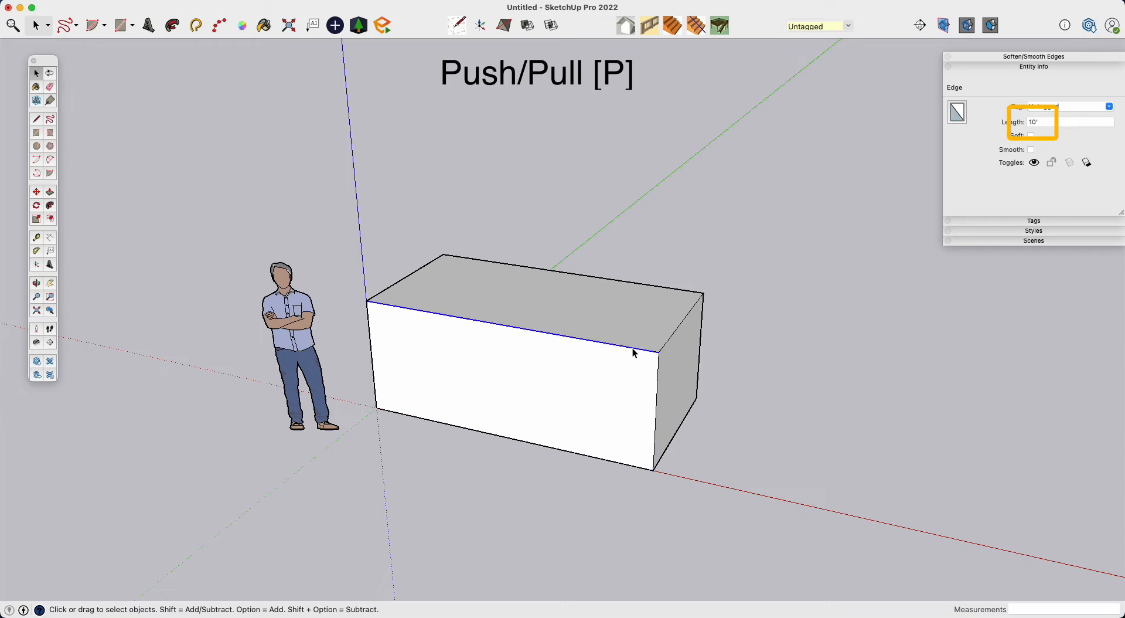
{"action": "left_click", "coordinate": [673, 341]}
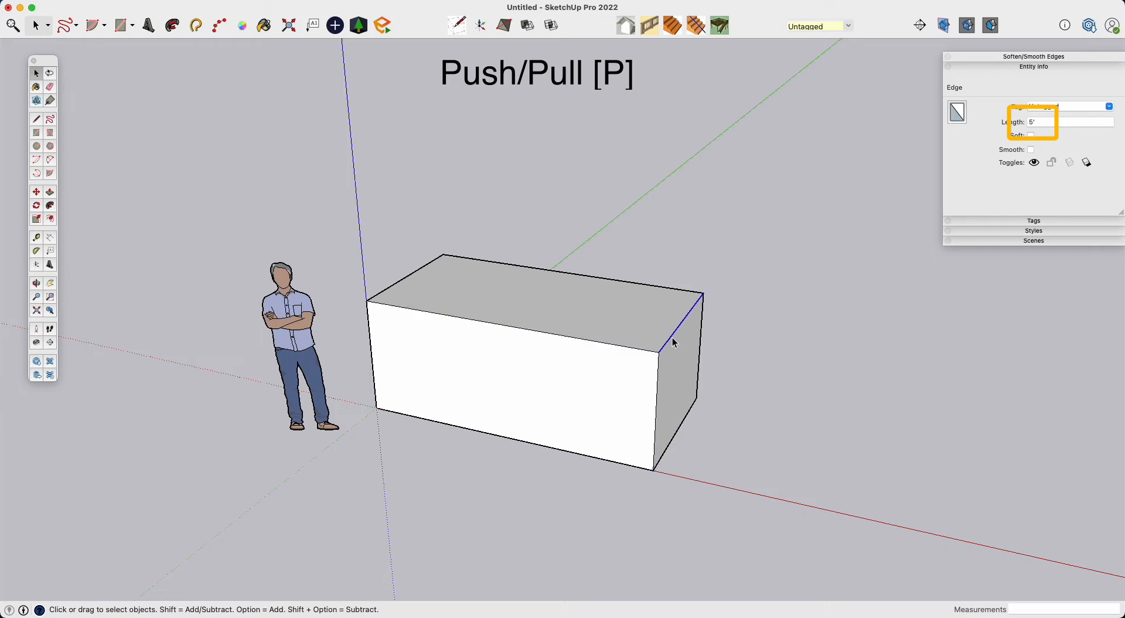
{"action": "left_click", "coordinate": [748, 454]}
{"action": "middle_click_drag", "start_coordinate": [730, 438], "coordinate": [654, 421]}
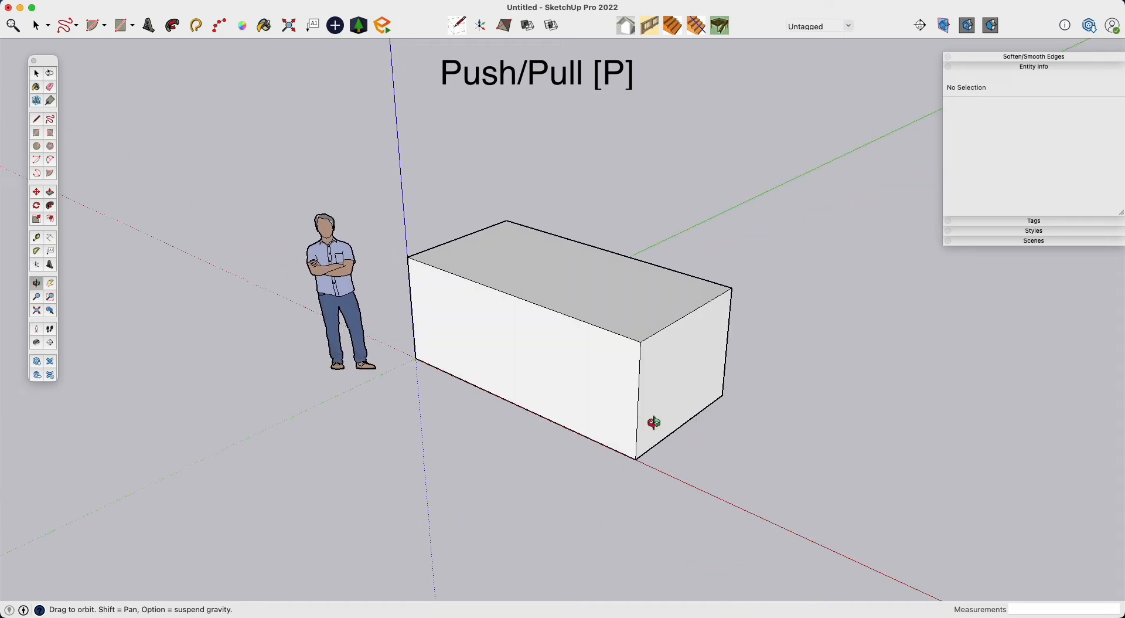
Try extending the box's long front face to the endpoint on the standing figure's head, and undo the change.
{"action": "key", "text": "p"}
{"action": "left_click", "coordinate": [615, 388]}
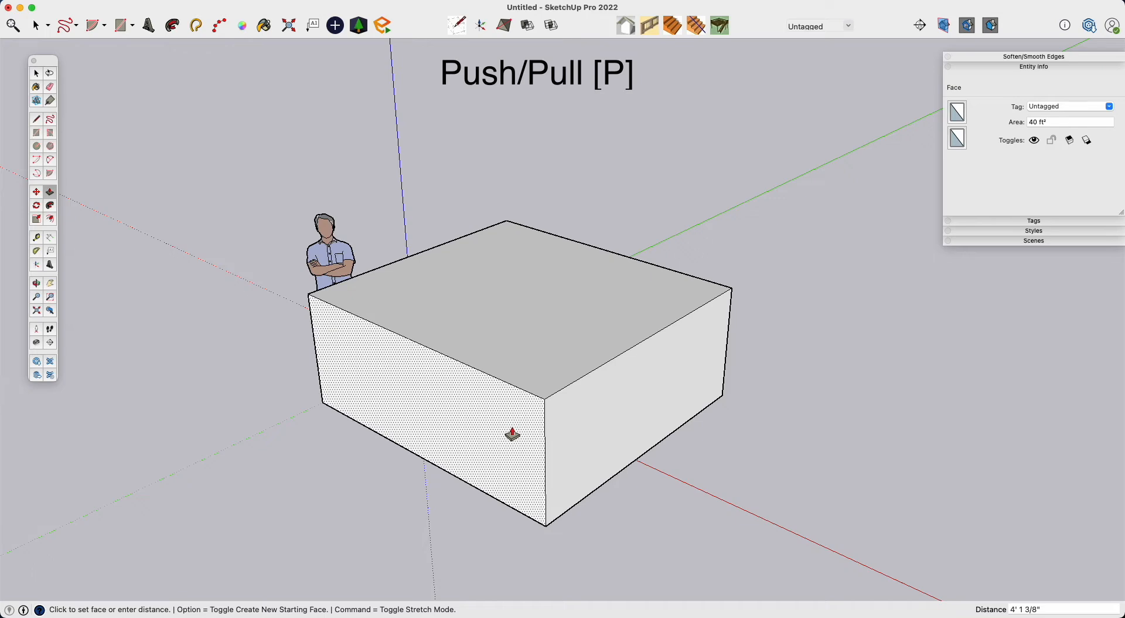
{"action": "middle_click_drag", "start_coordinate": [492, 415], "coordinate": [613, 370]}
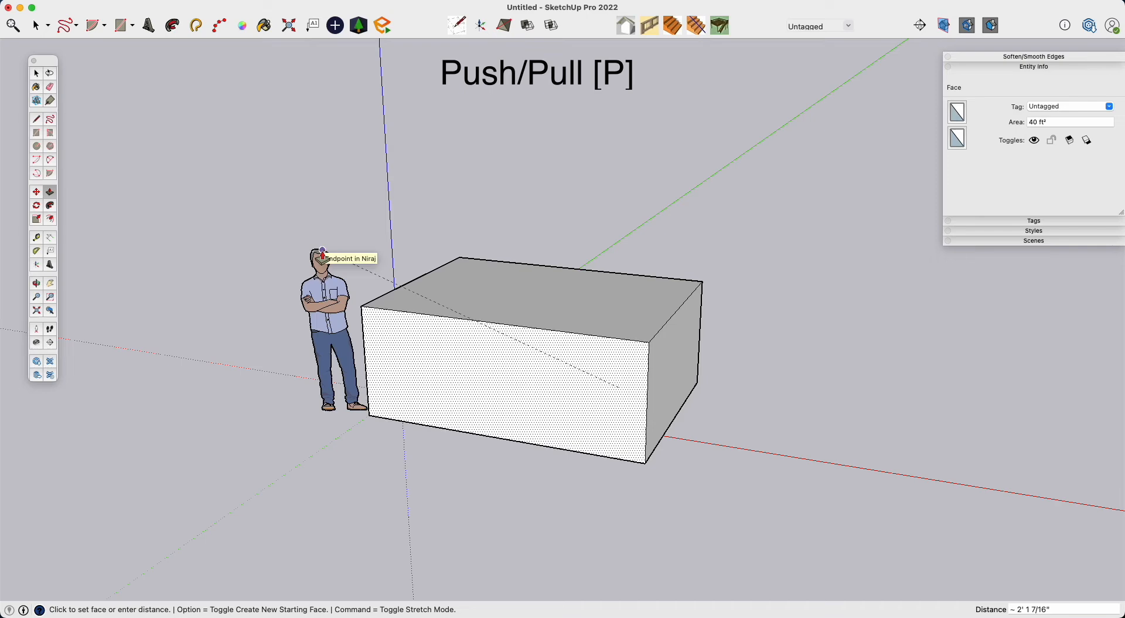
{"action": "left_click", "coordinate": [323, 253]}
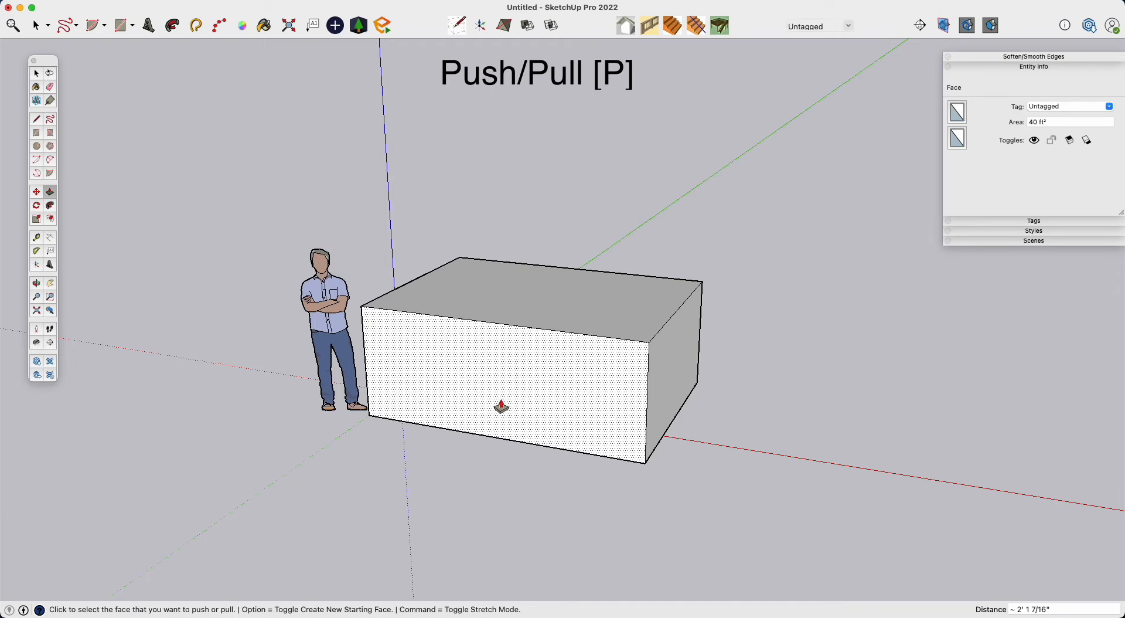
{"action": "key", "text": "super+z"}
Draw a separate rectangle about 3' 6" by 4' 4" on the ground in front of the box.
{"action": "middle_click_drag", "start_coordinate": [670, 455], "coordinate": [698, 462]}
{"action": "key", "text": "r"}
{"action": "left_click", "coordinate": [797, 540]}
{"action": "left_click", "coordinate": [747, 447]}
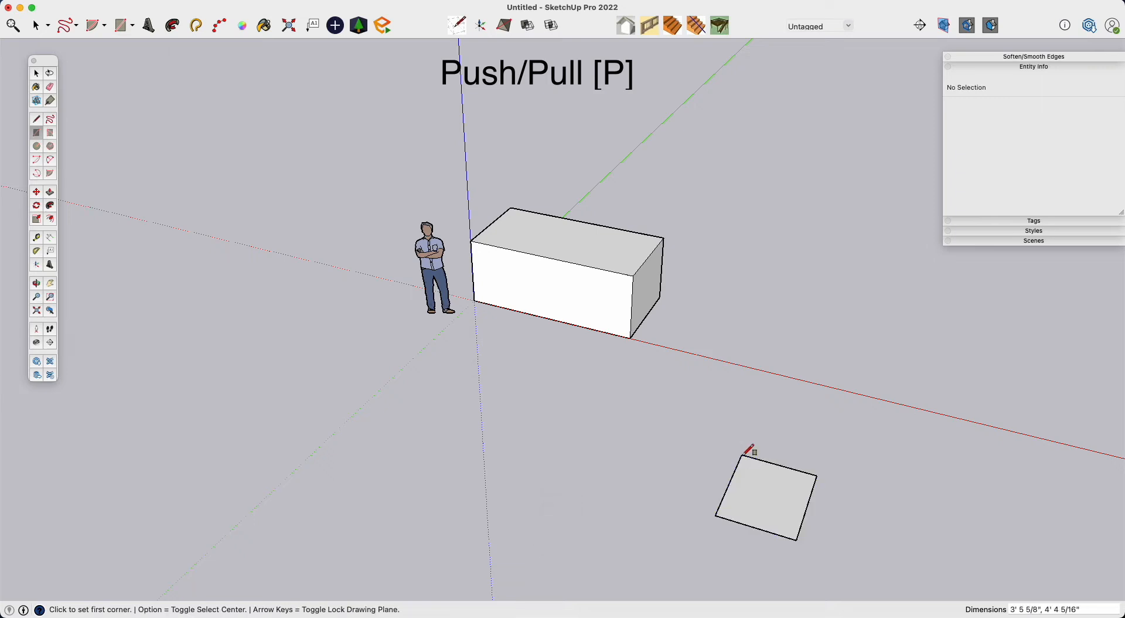
Push/Pull the box's long front face outward to line up with the small rectangle's near edge.
{"action": "middle_click_drag", "start_coordinate": [779, 482], "coordinate": [597, 275], "text": "shift"}
{"action": "key", "text": "space"}
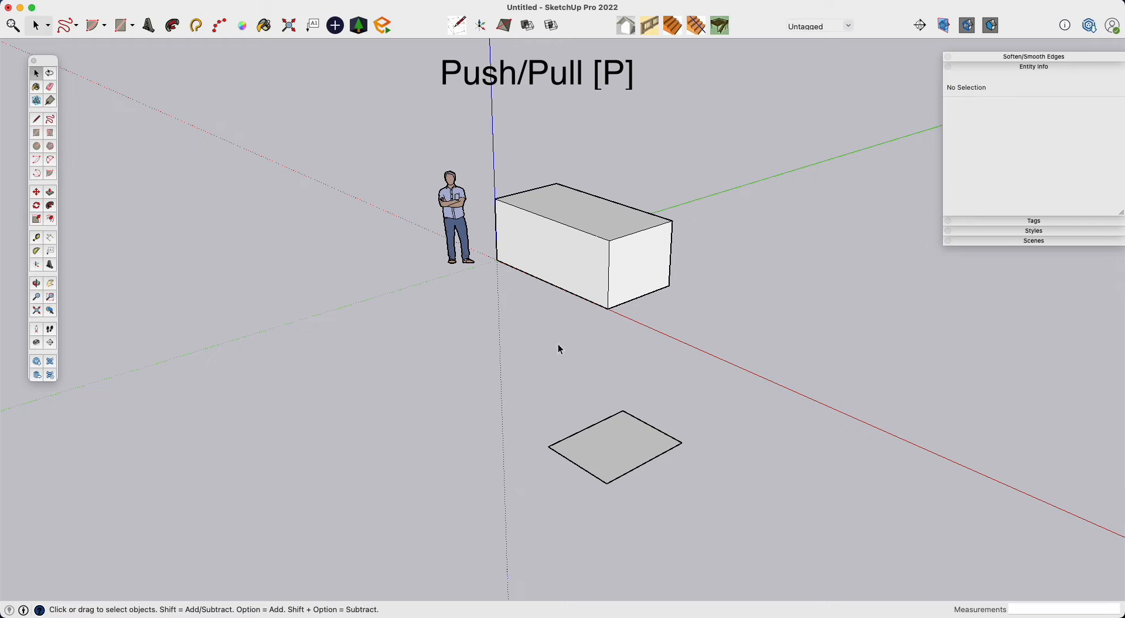
{"action": "key", "text": "p"}
{"action": "left_click", "coordinate": [583, 275]}
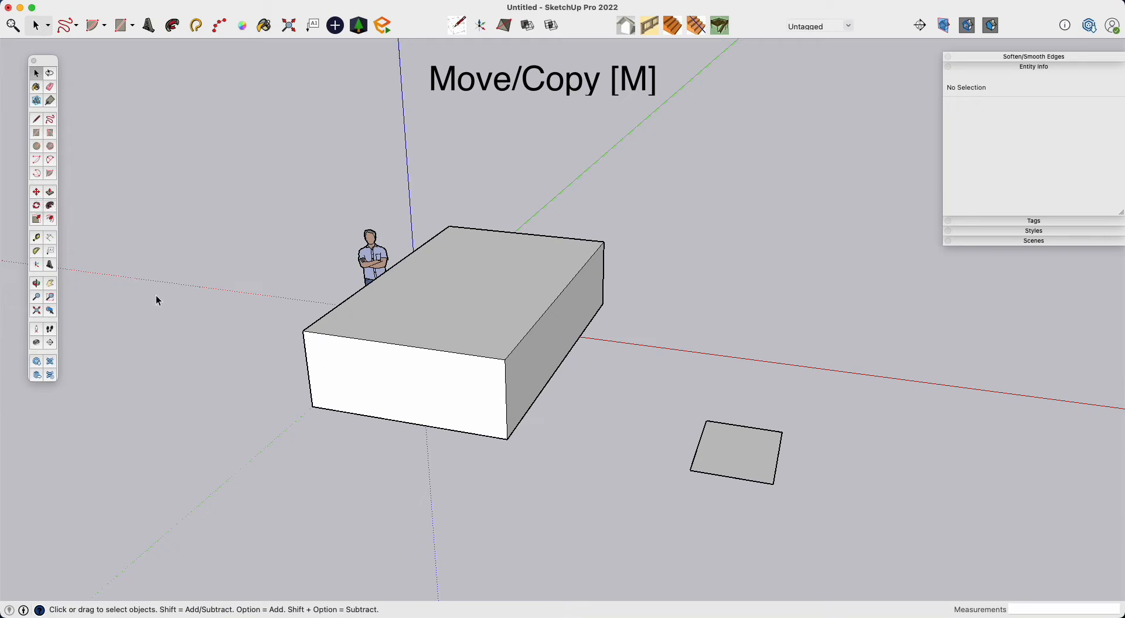
Move the small rectangle's face about 4' 10" across the ground toward the box.
{"action": "key", "text": "m"}
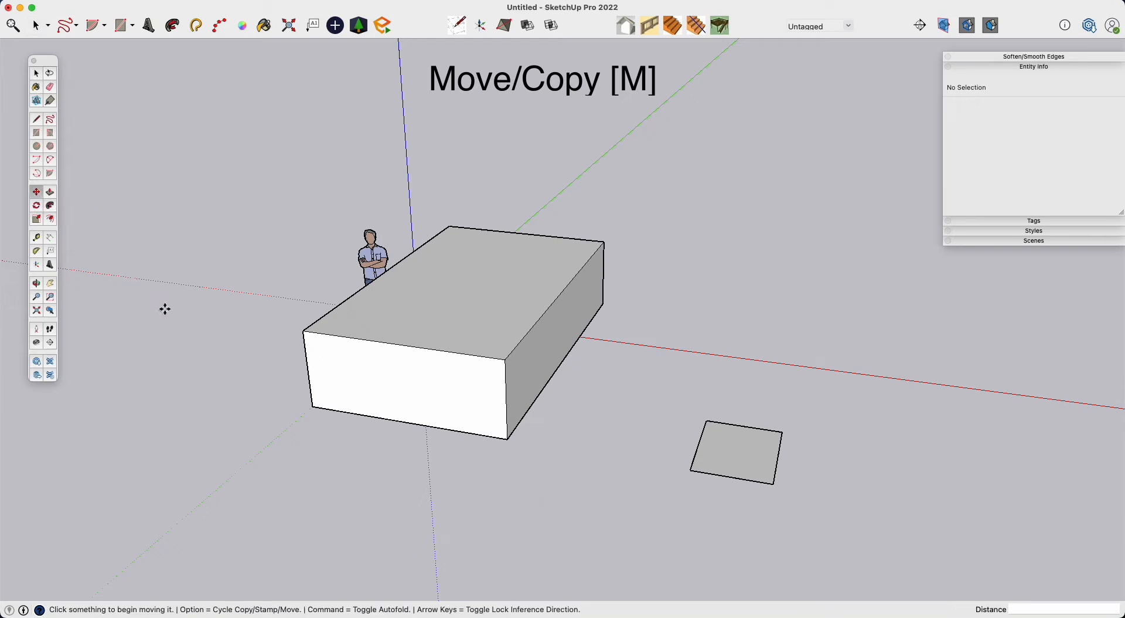
{"action": "left_click", "coordinate": [742, 457]}
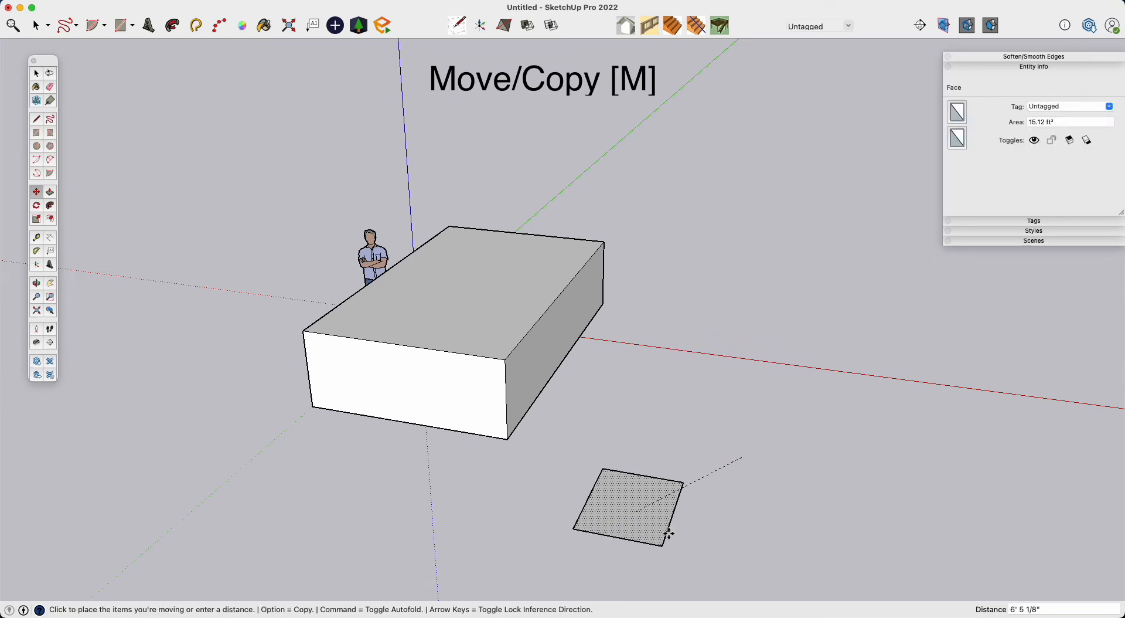
{"action": "left_click", "coordinate": [659, 411]}
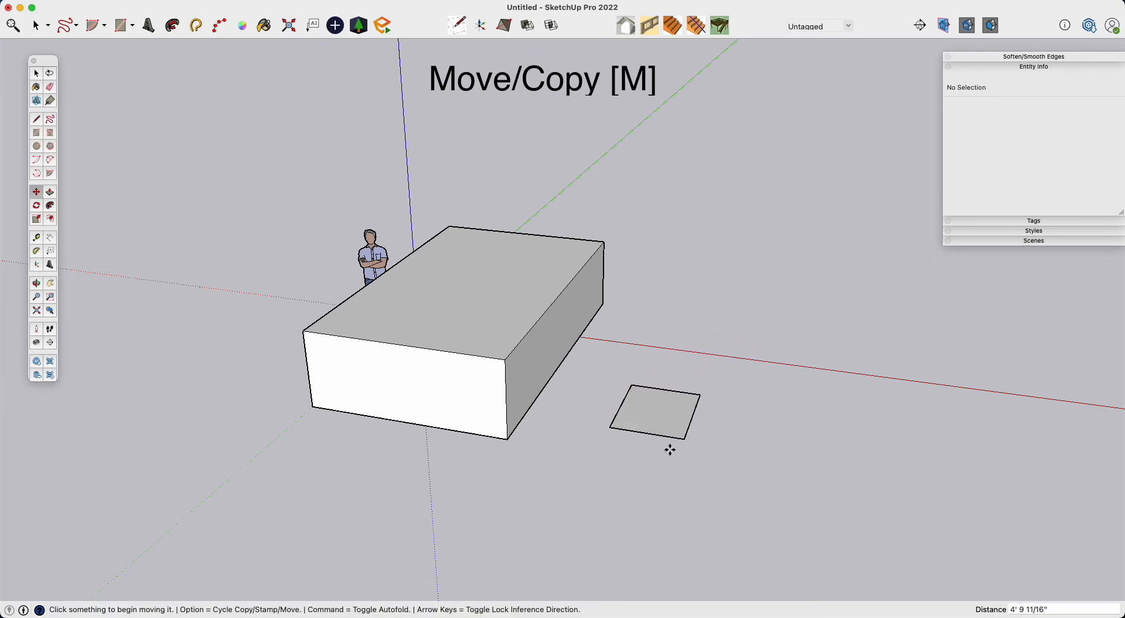
{"action": "key", "text": "space"}
Draw a line across the box's top face joining the midpoints of its front and back edges.
{"action": "key", "text": "o"}
{"action": "left_click_drag", "start_coordinate": [673, 500], "coordinate": [589, 502]}
{"action": "key", "text": "space"}
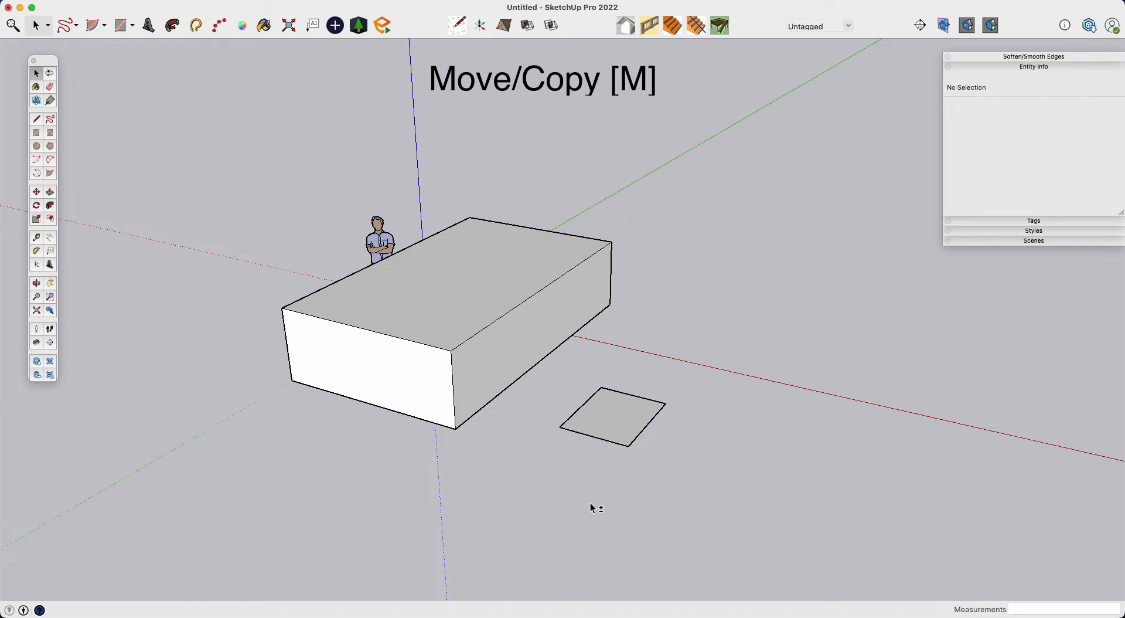
{"action": "key", "text": "o"}
{"action": "left_click_drag", "start_coordinate": [356, 381], "coordinate": [462, 410]}
{"action": "key", "text": "space"}
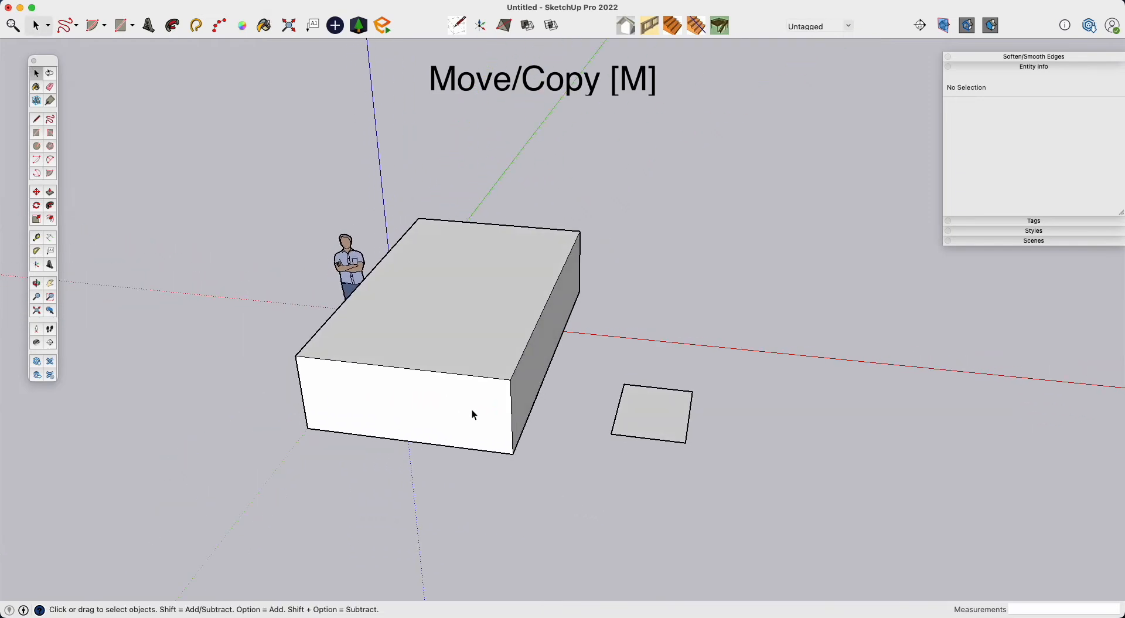
{"action": "key", "text": "l"}
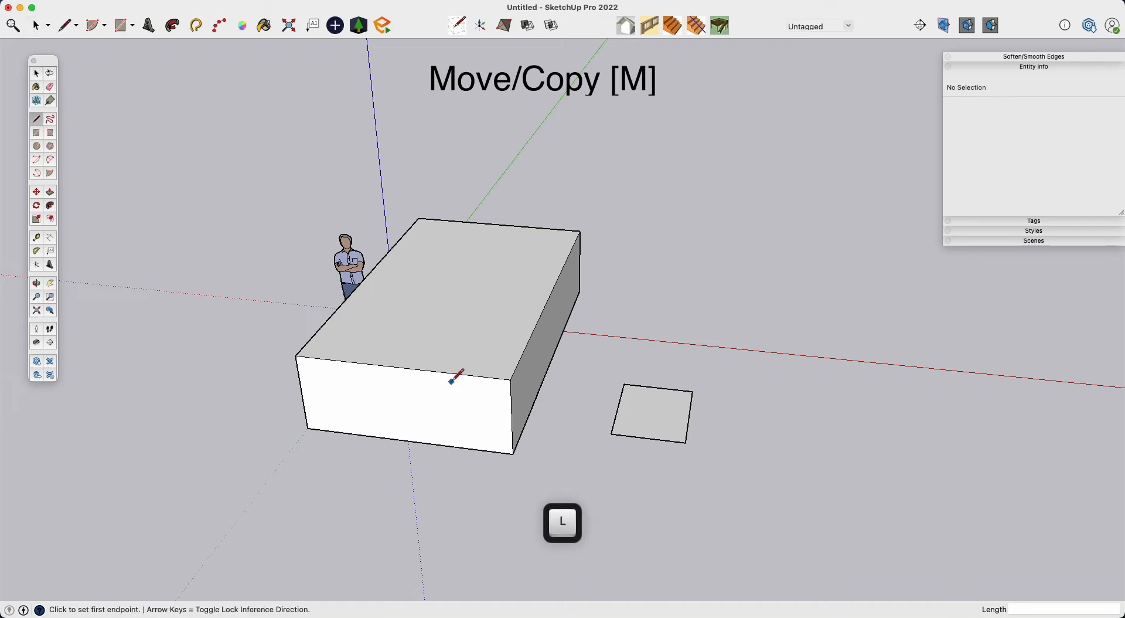
{"action": "left_click", "coordinate": [400, 367]}
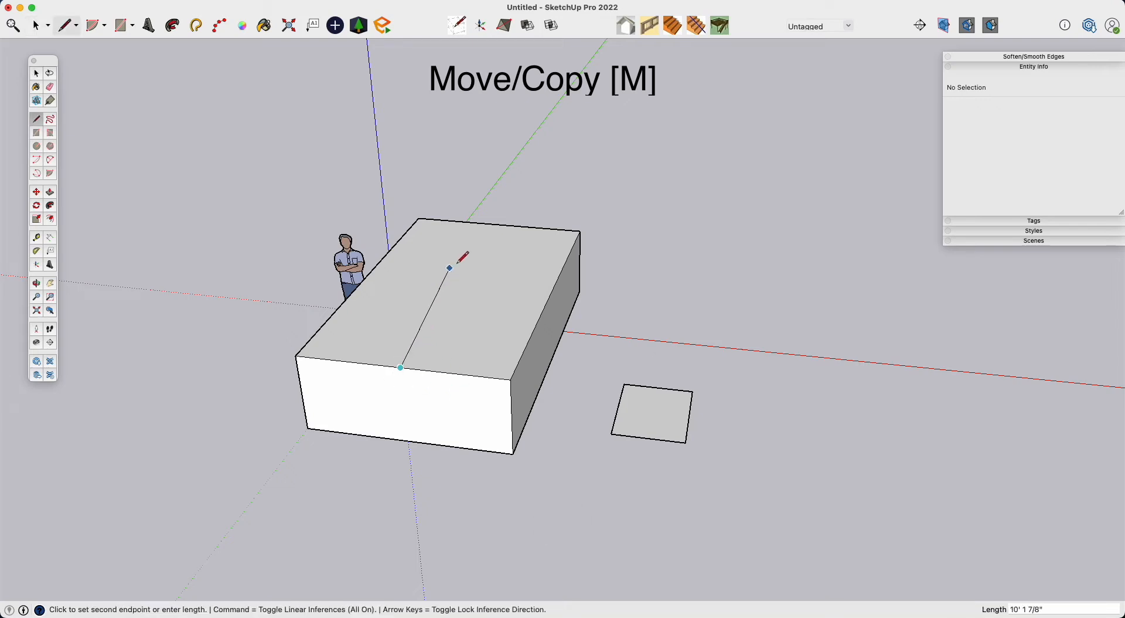
{"action": "left_click", "coordinate": [497, 225]}
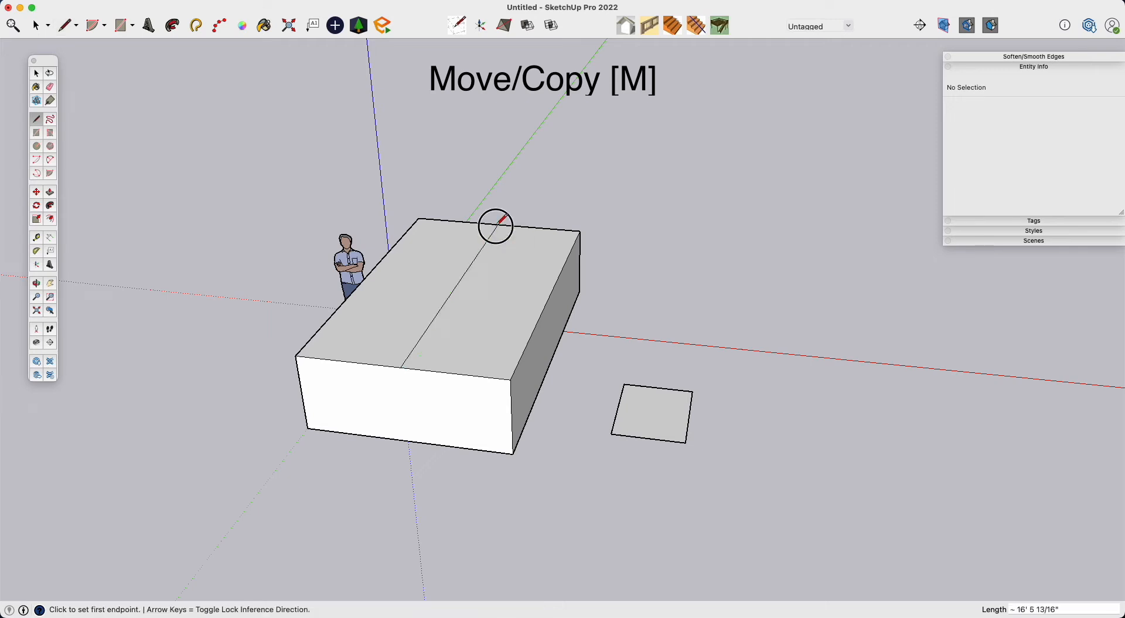
{"action": "key", "text": "space"}
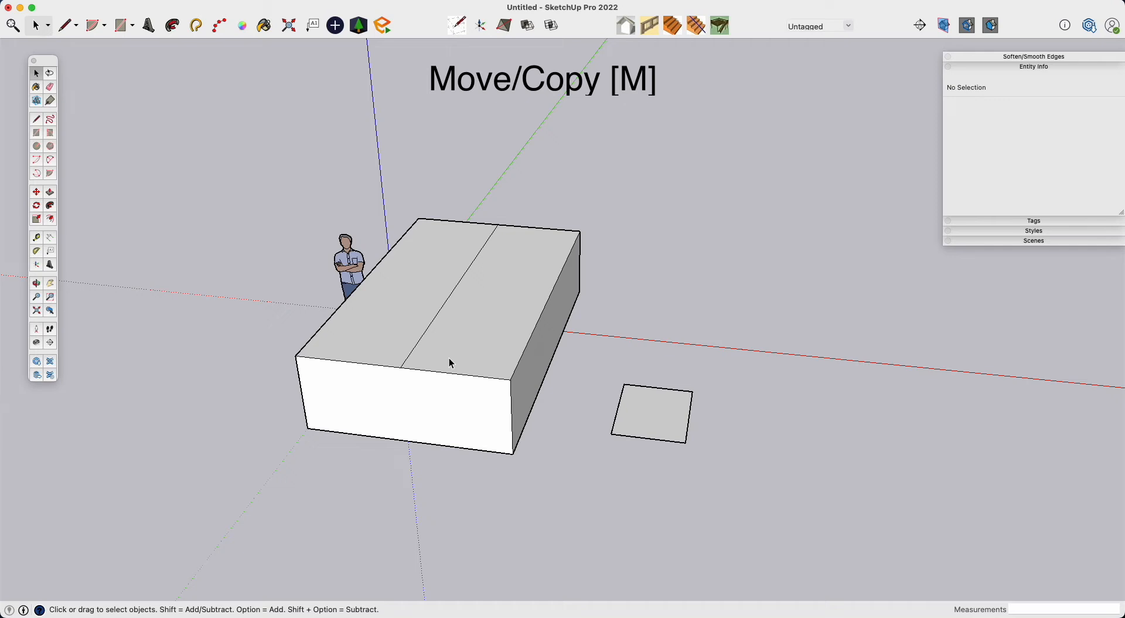
Move the top face's centre line straight up 36 inches along the blue axis to form a gable roof.
{"action": "left_click", "coordinate": [410, 363]}
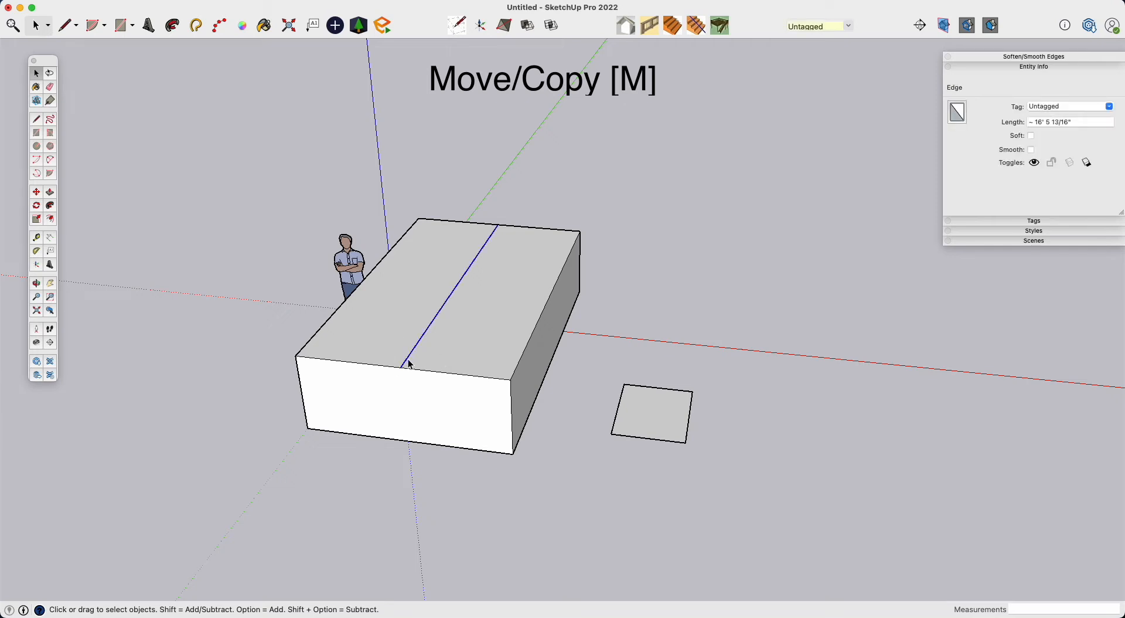
{"action": "key", "text": "m"}
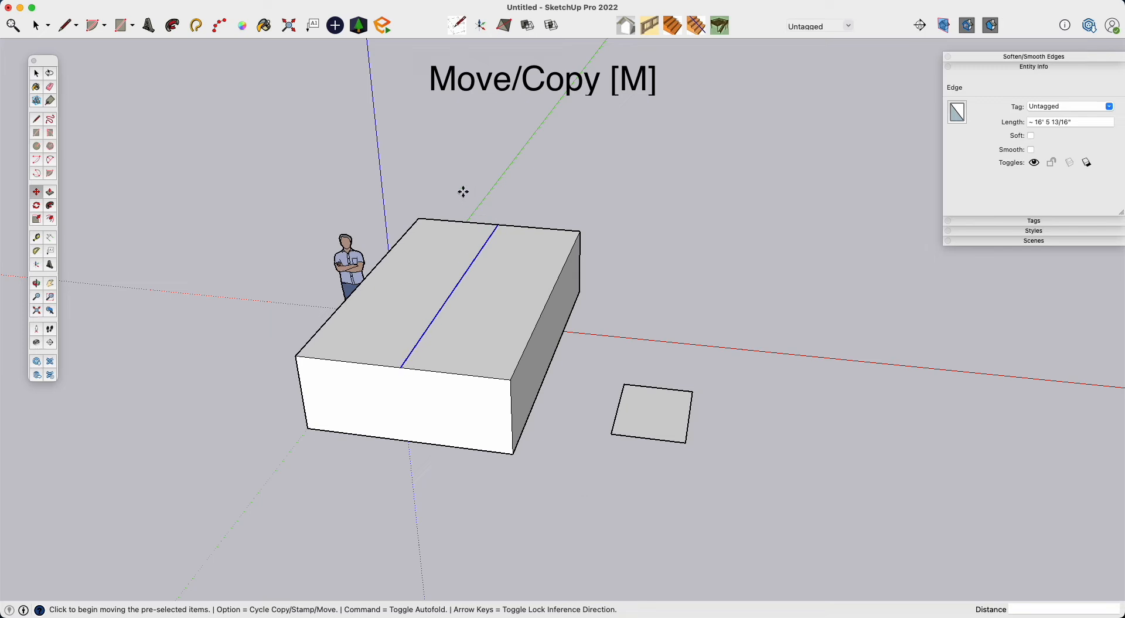
{"action": "left_click", "coordinate": [400, 368]}
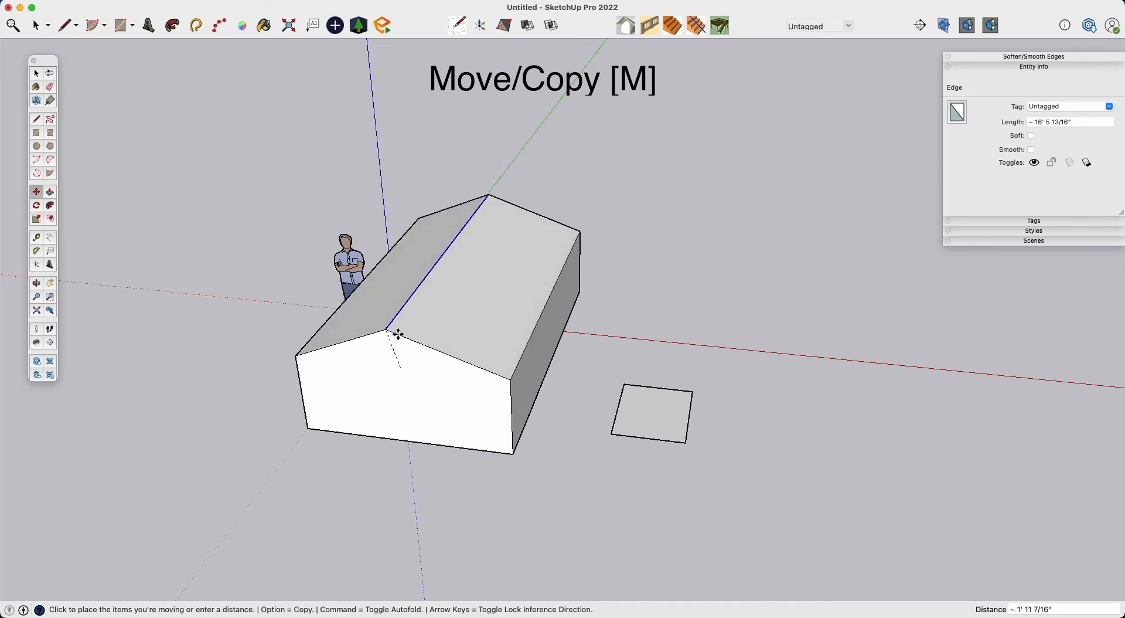
{"action": "key", "text": "Up"}
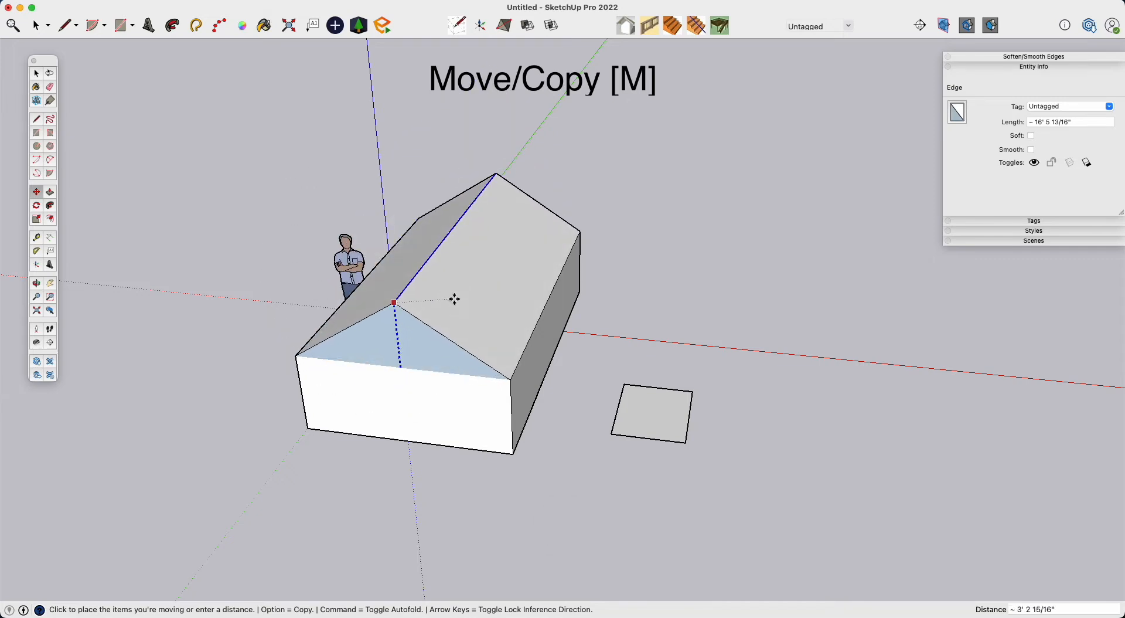
{"action": "type", "text": "36"}
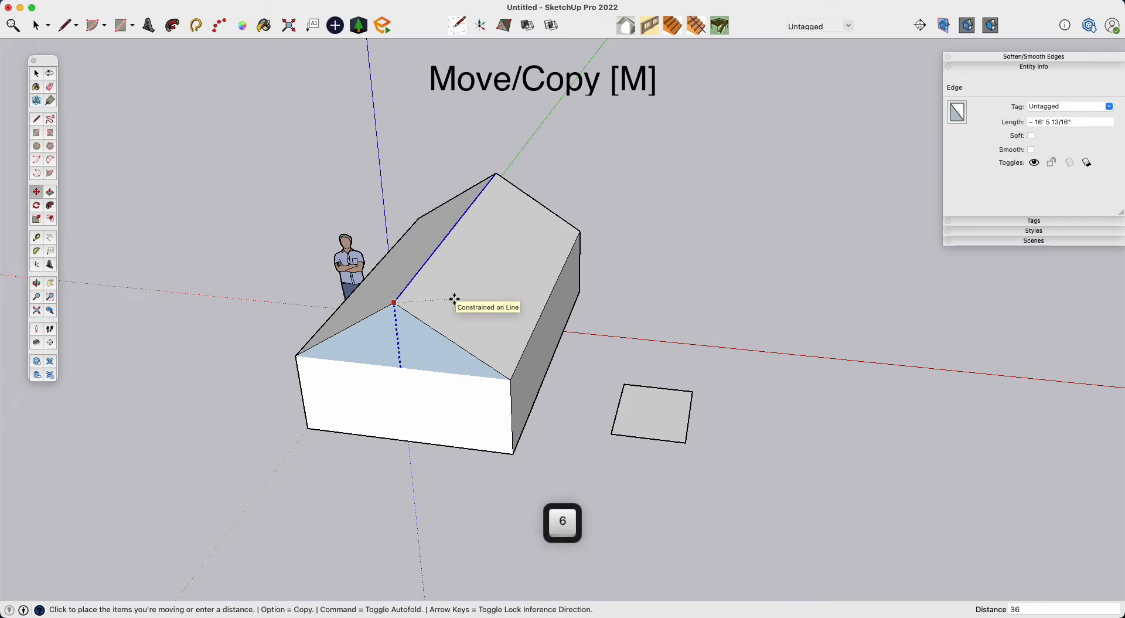
{"action": "key", "text": "Return"}
{"action": "key", "text": "space"}
{"action": "middle_click_drag", "start_coordinate": [449, 332], "coordinate": [462, 311]}
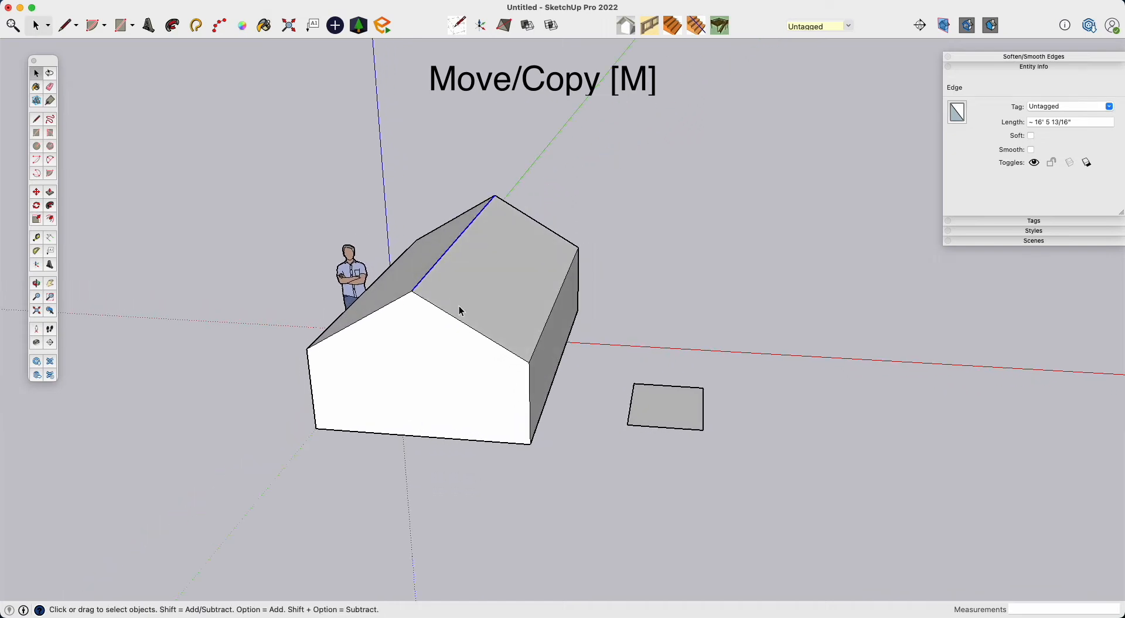
Undo the raised roof ridge and the centre line on the box's top face.
{"action": "key", "text": "super+z"}
{"action": "key", "text": "super+z"}
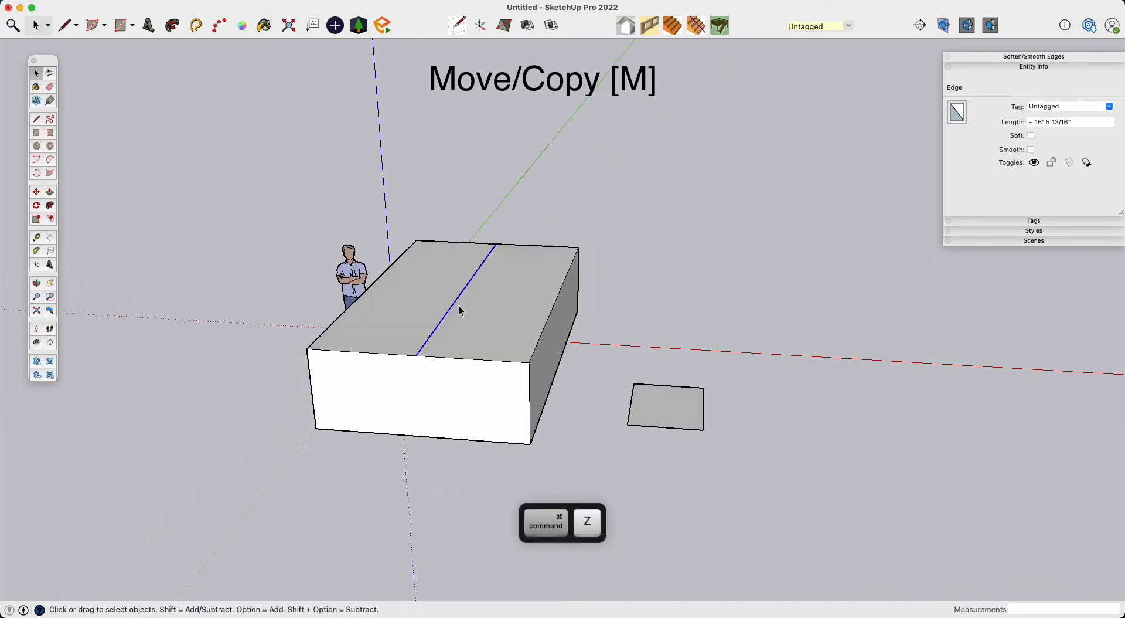
{"action": "middle_click_drag", "start_coordinate": [614, 379], "coordinate": [583, 409]}
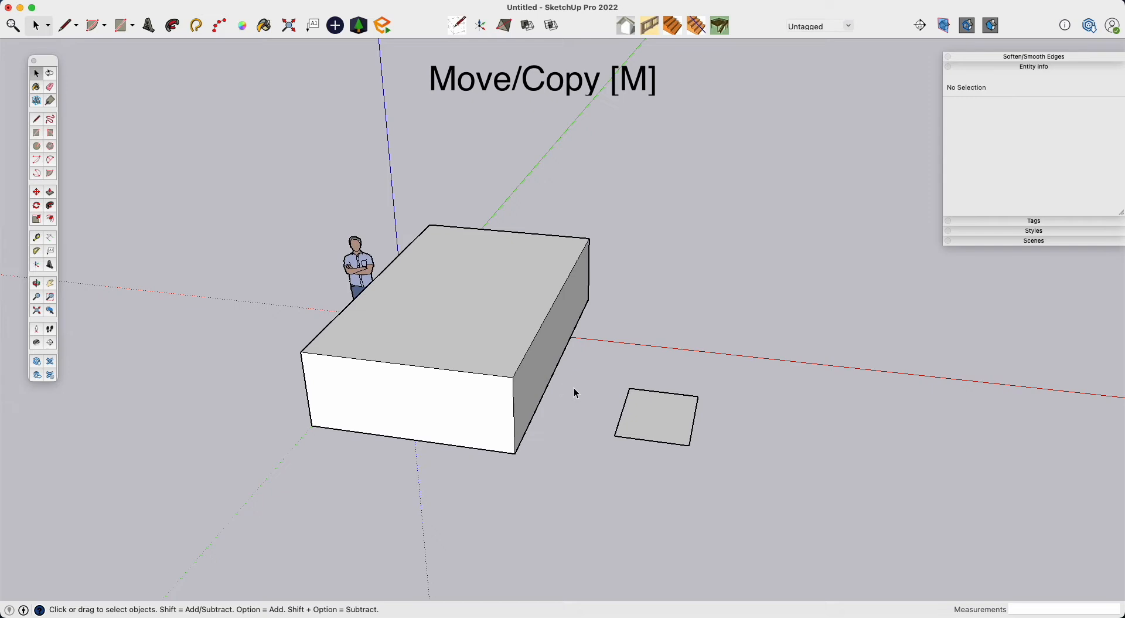
Copy the box's long top edge beside the small rectangle 5' along the red axis to the middle of the top face.
{"action": "left_click", "coordinate": [526, 366]}
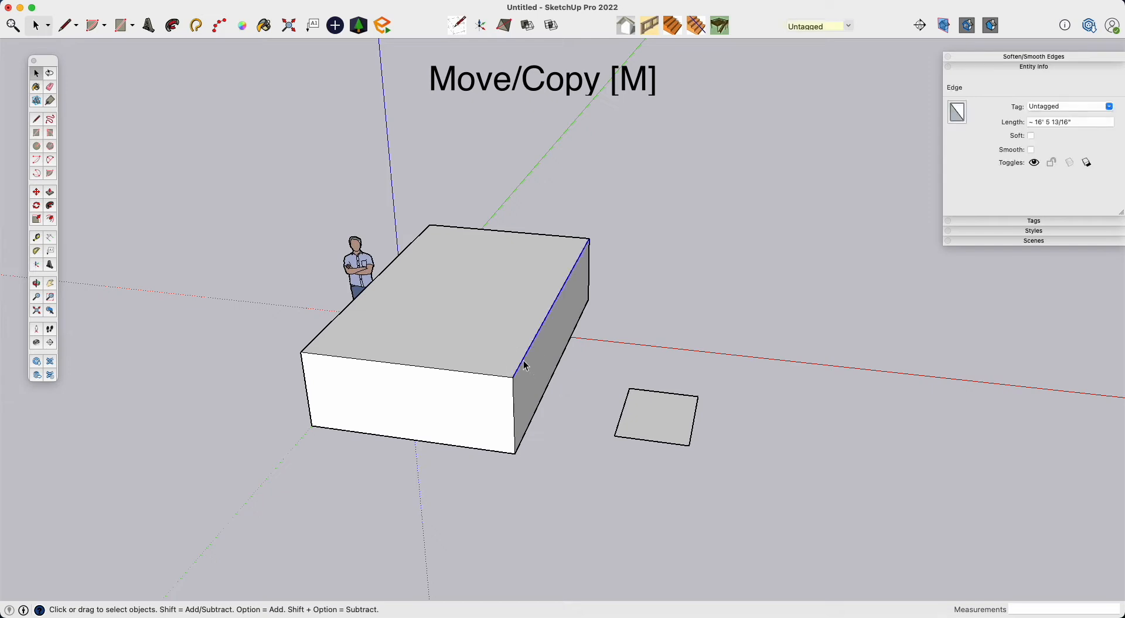
{"action": "key", "text": "m"}
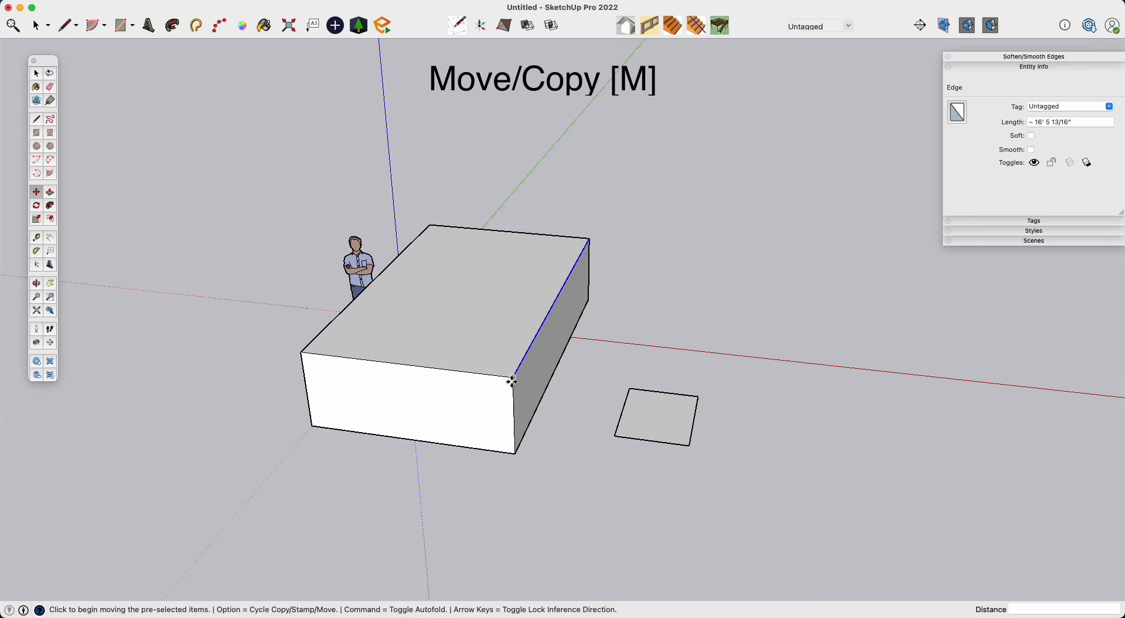
{"action": "left_click", "coordinate": [513, 377]}
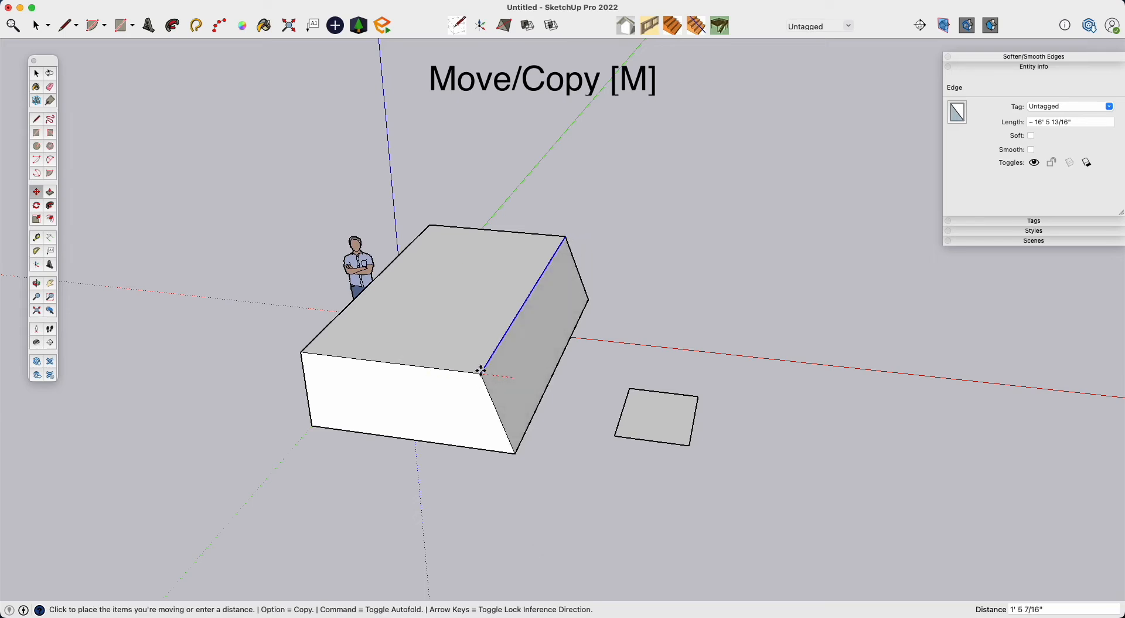
{"action": "key", "text": "alt"}
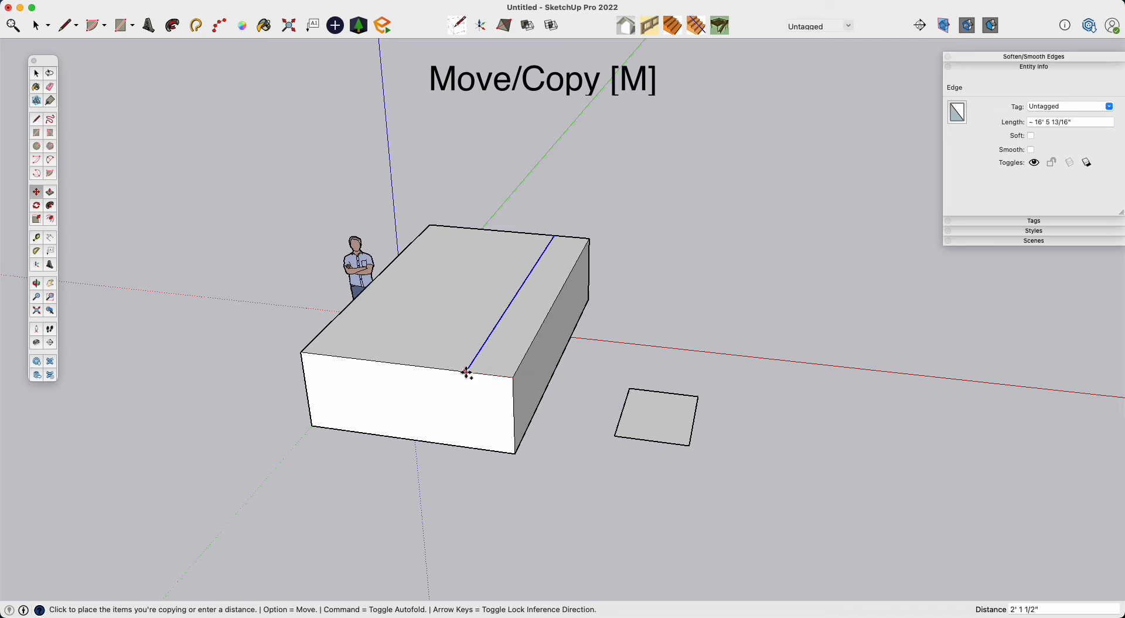
{"action": "left_click", "coordinate": [408, 363]}
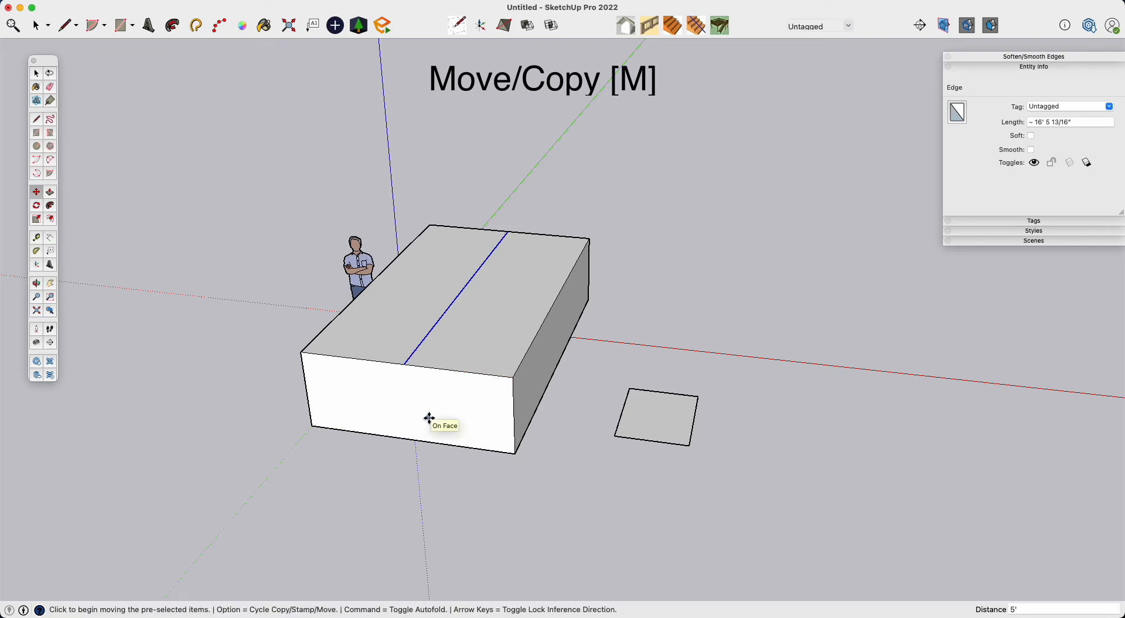
{"action": "key", "text": "space"}
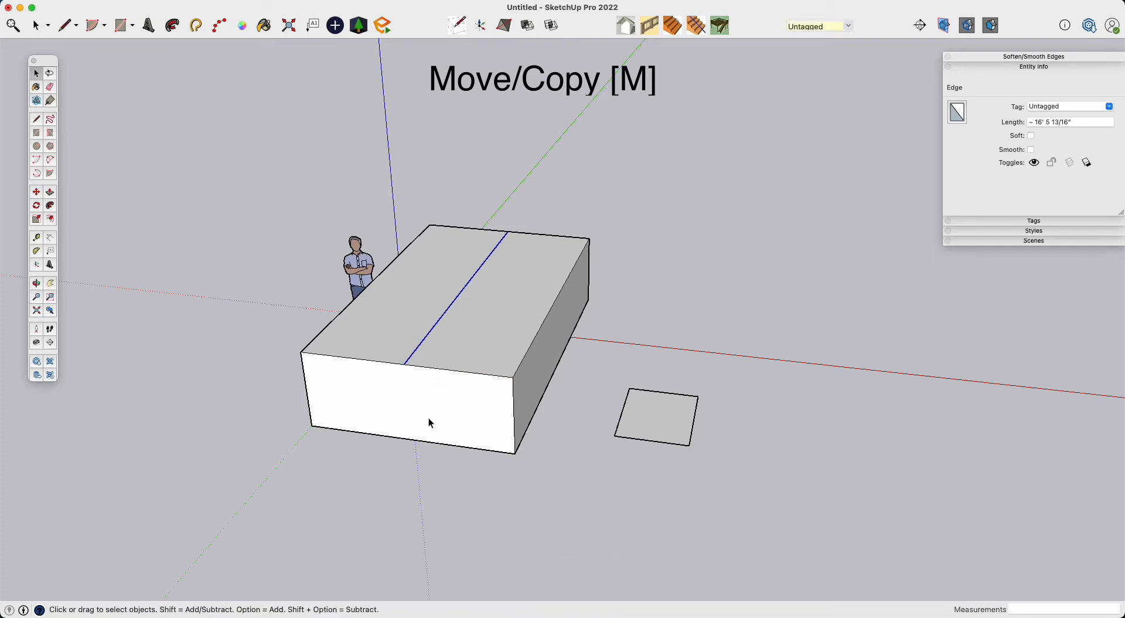
Raise the top face's centre line 4' along the blue axis, taking the distance from the front corner edge's lower and upper endpoints.
{"action": "left_click", "coordinate": [516, 432]}
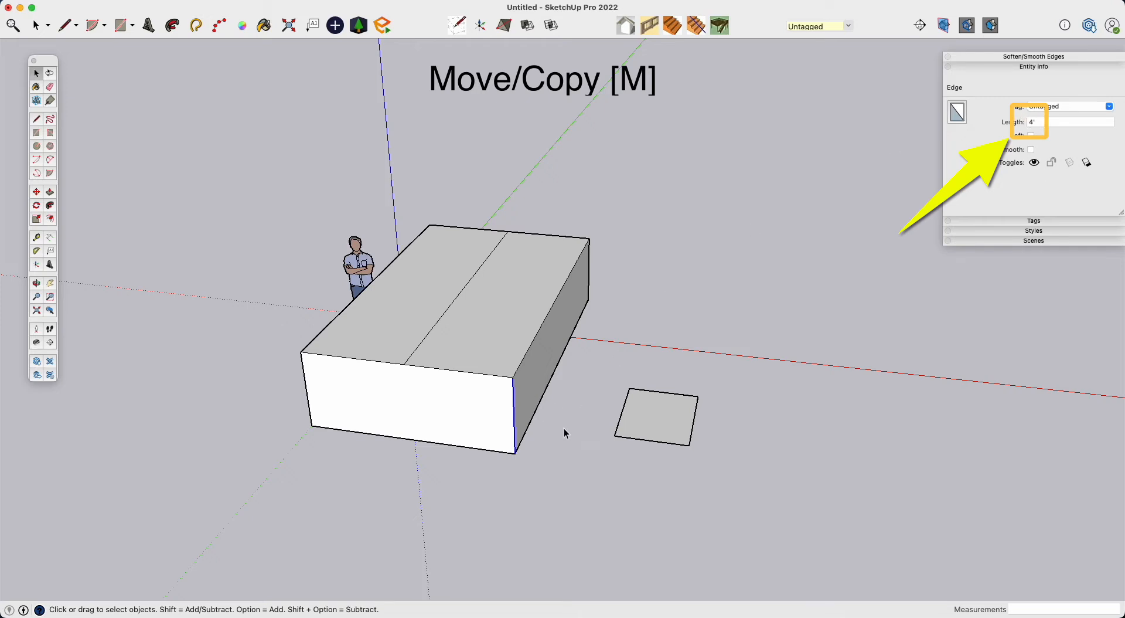
{"action": "left_click", "coordinate": [427, 342]}
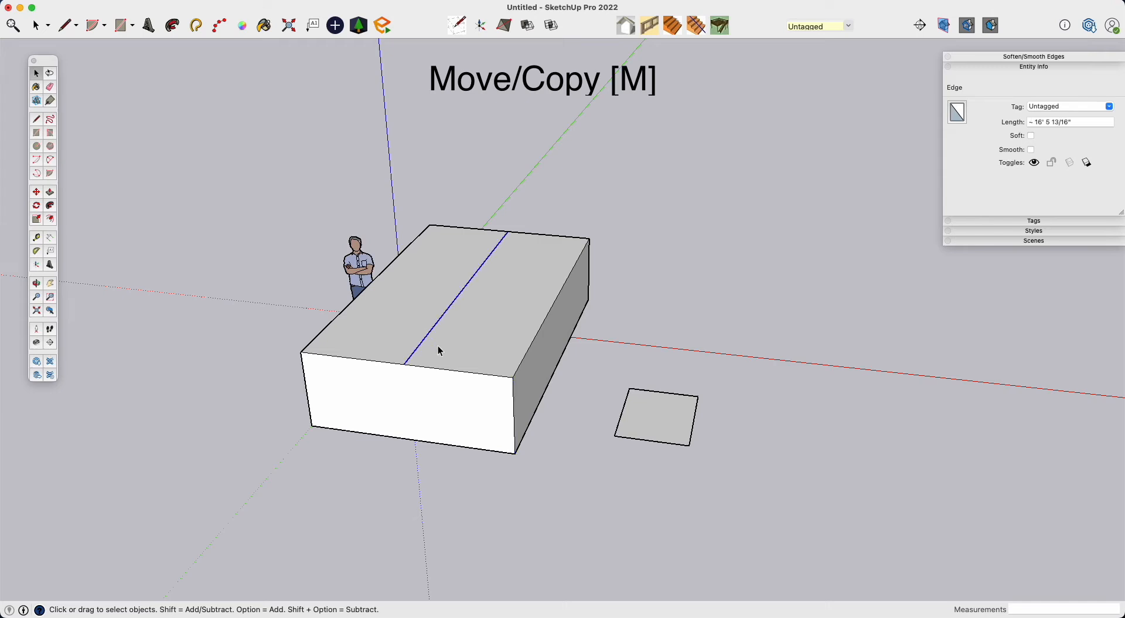
{"action": "key", "text": "m"}
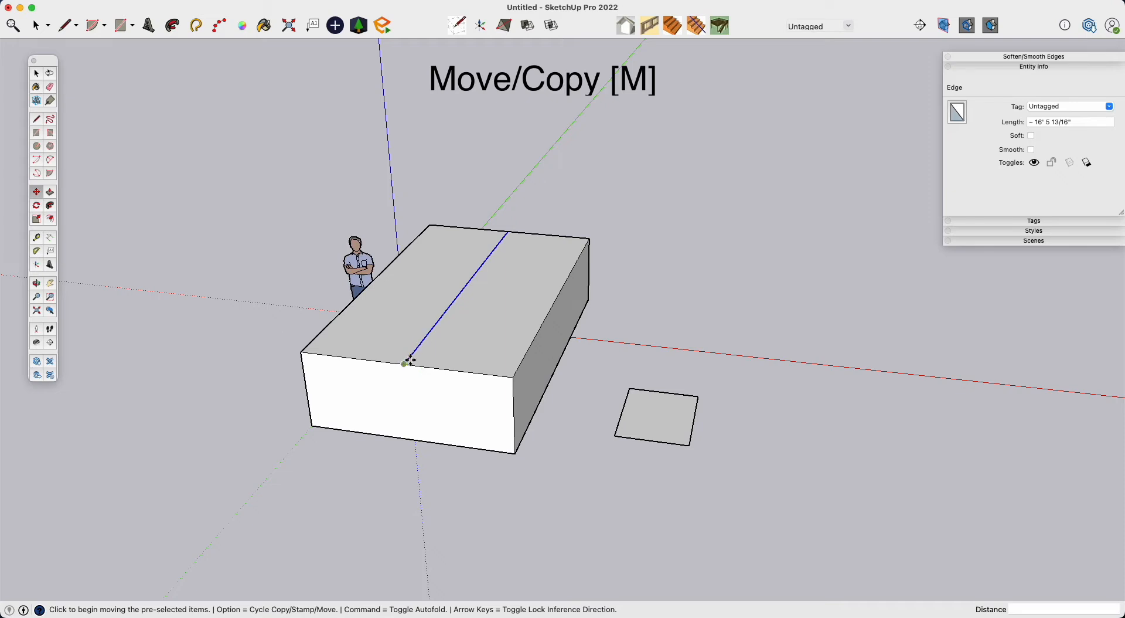
{"action": "left_click", "coordinate": [515, 451]}
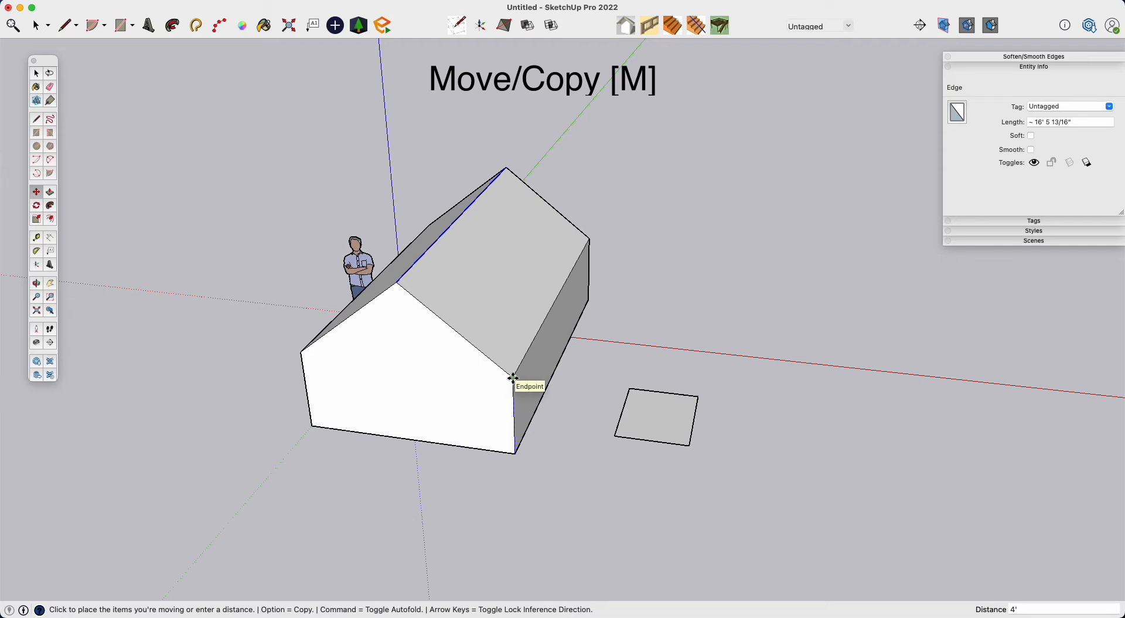
{"action": "mouse_move", "coordinate": [459, 441]}
{"action": "middle_mouse_down"}
{"action": "mouse_move", "coordinate": [620, 467]}
{"action": "mouse_move", "coordinate": [667, 462]}
{"action": "mouse_move", "coordinate": [442, 449]}
{"action": "middle_mouse_up"}
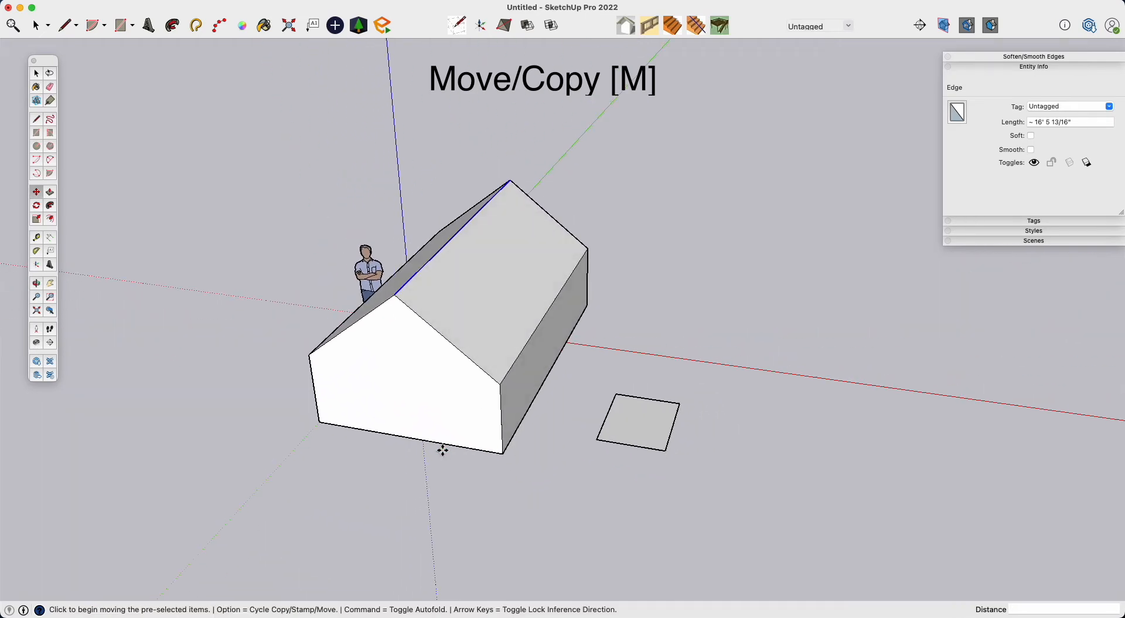
{"action": "key", "text": "space"}
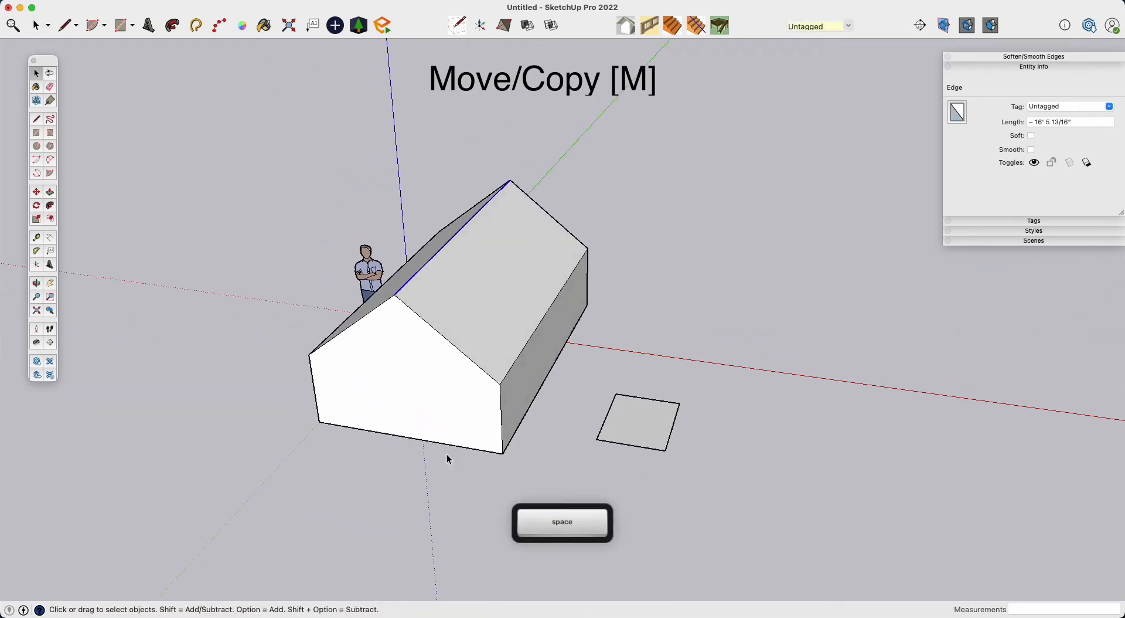
Delete the small rectangle lying on the ground beside the house, including its edges.
{"action": "scroll", "coordinate": [466, 476], "scroll_direction": "down", "scroll_amount": 2}
{"action": "middle_click_drag", "start_coordinate": [437, 482], "coordinate": [460, 427]}
{"action": "left_click", "coordinate": [605, 379]}
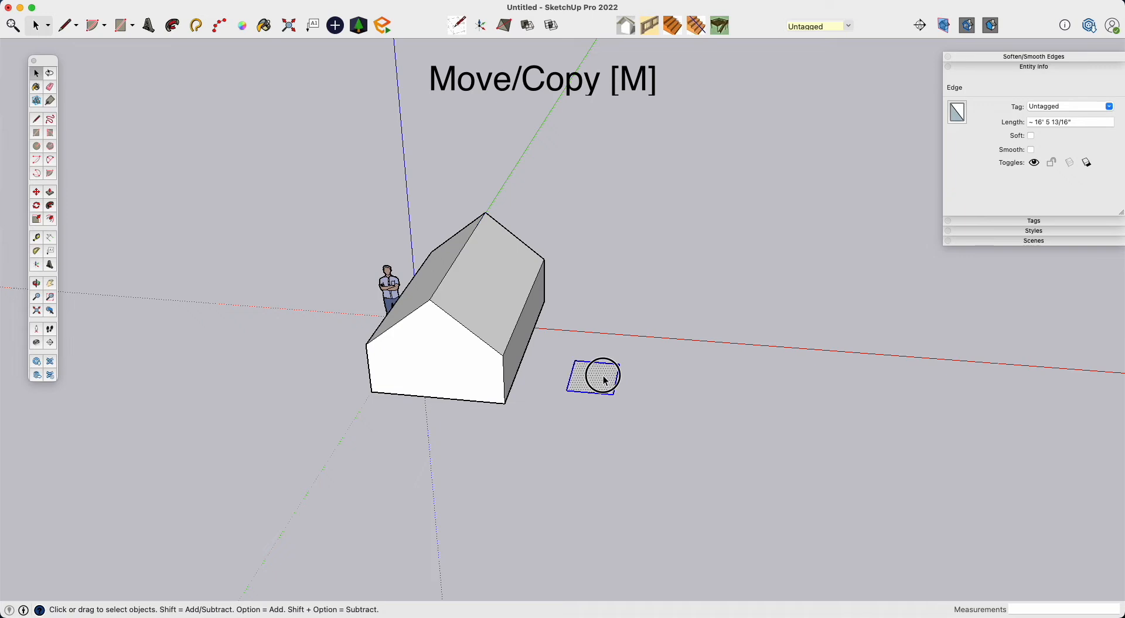
{"action": "key", "text": "BackSpace"}
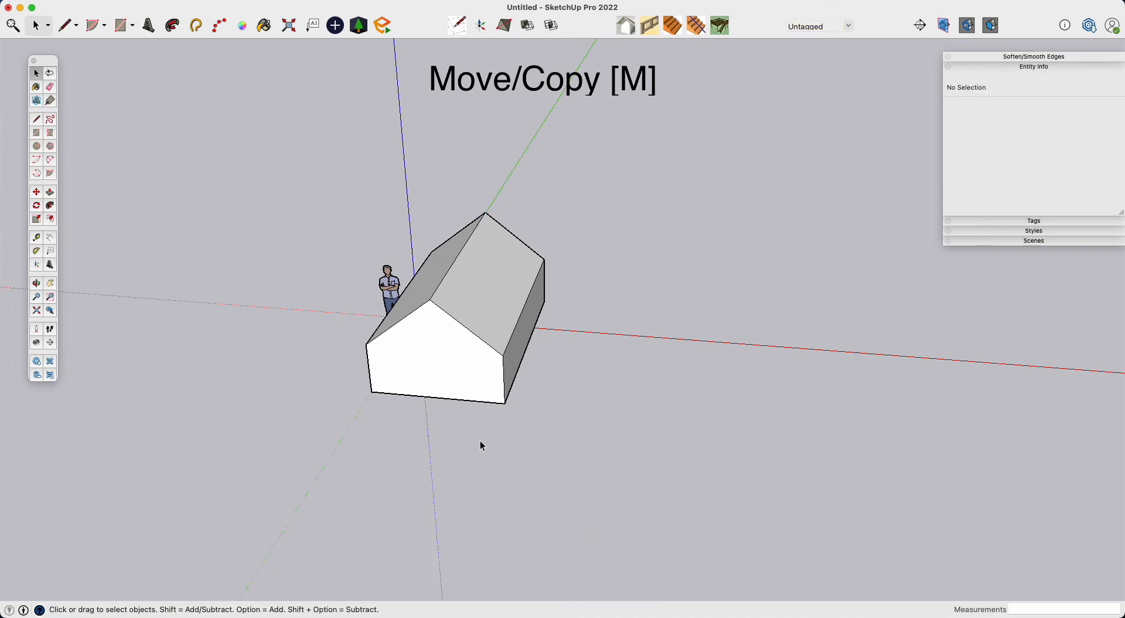
Copy the entire house 20' along the red axis, using its front base corner as the reference point.
{"action": "triple_click", "coordinate": [454, 377]}
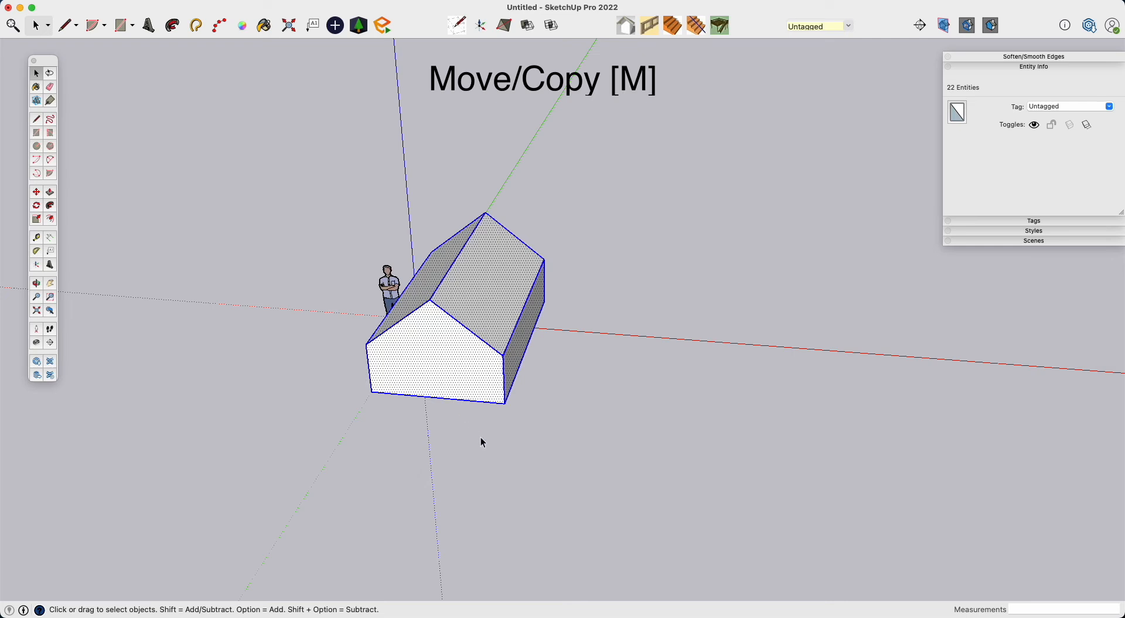
{"action": "key", "text": "m"}
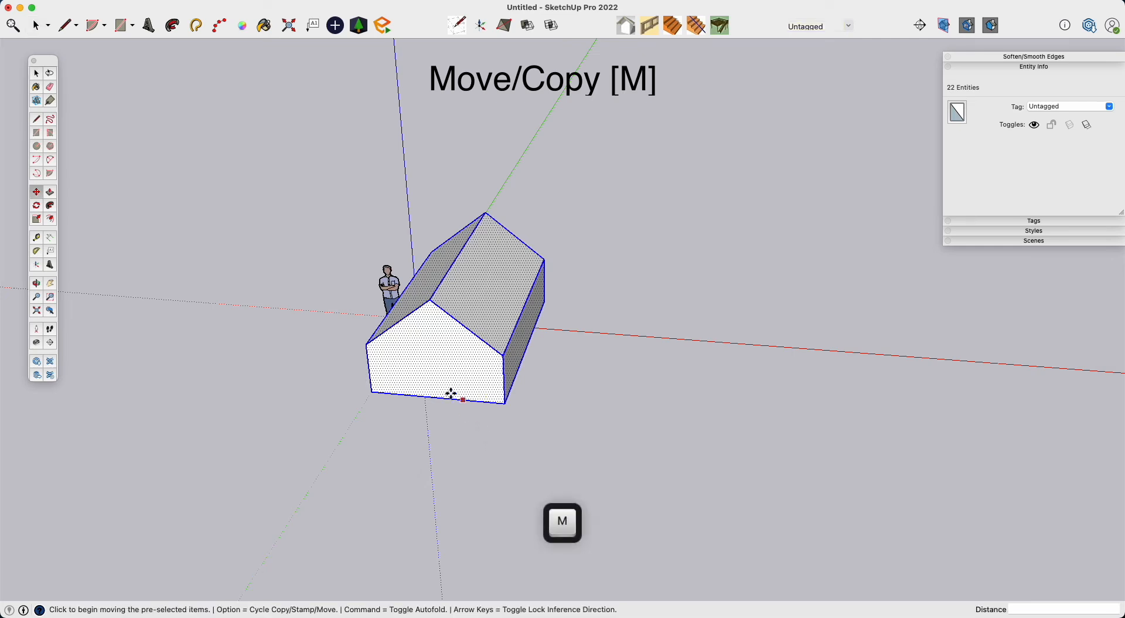
{"action": "left_click", "coordinate": [375, 392]}
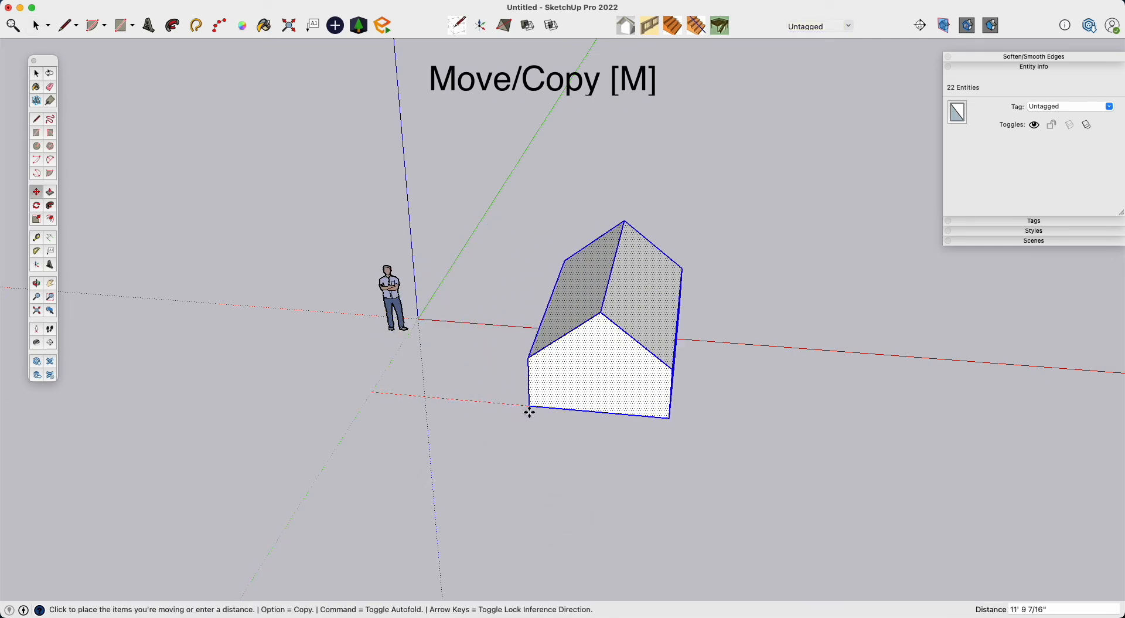
{"action": "key", "text": "Right"}
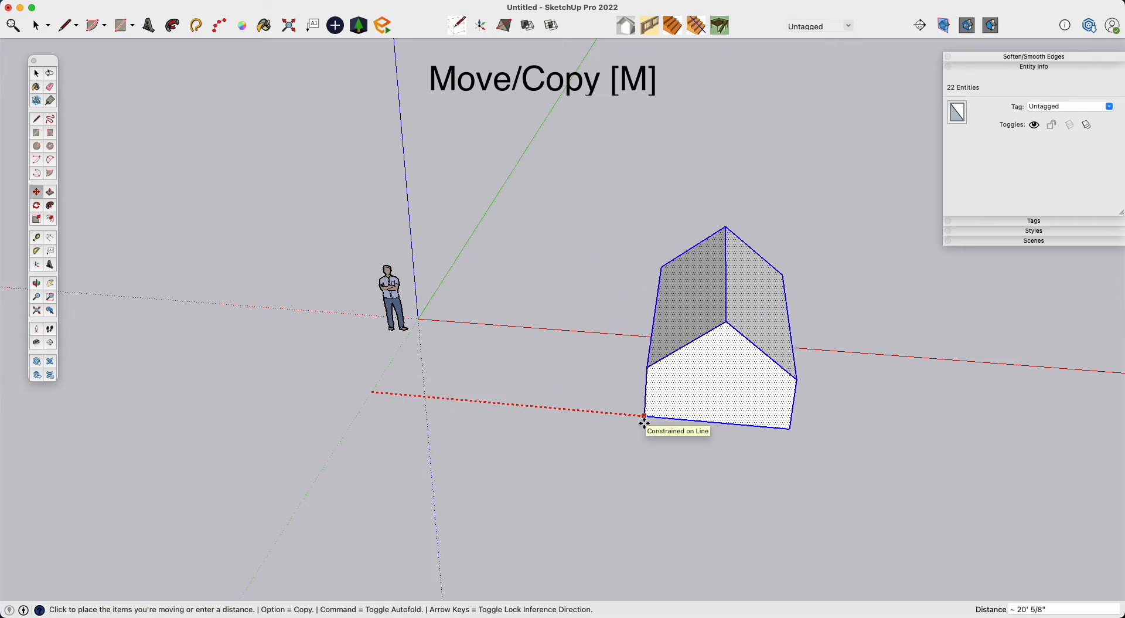
{"action": "key", "text": "alt"}
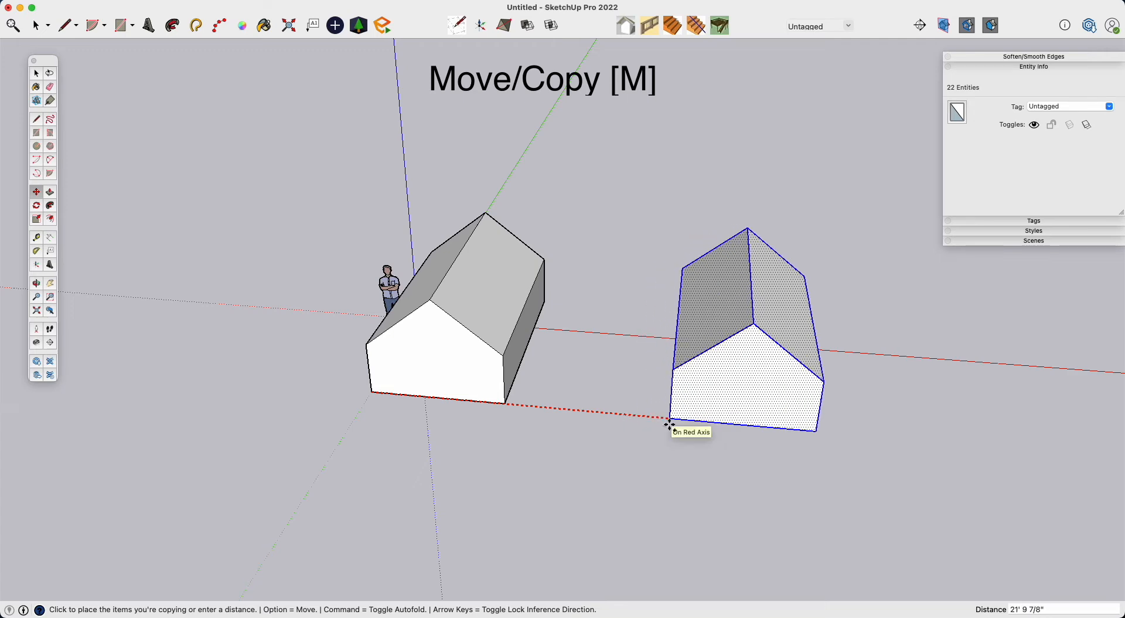
{"action": "type", "text": "20"}
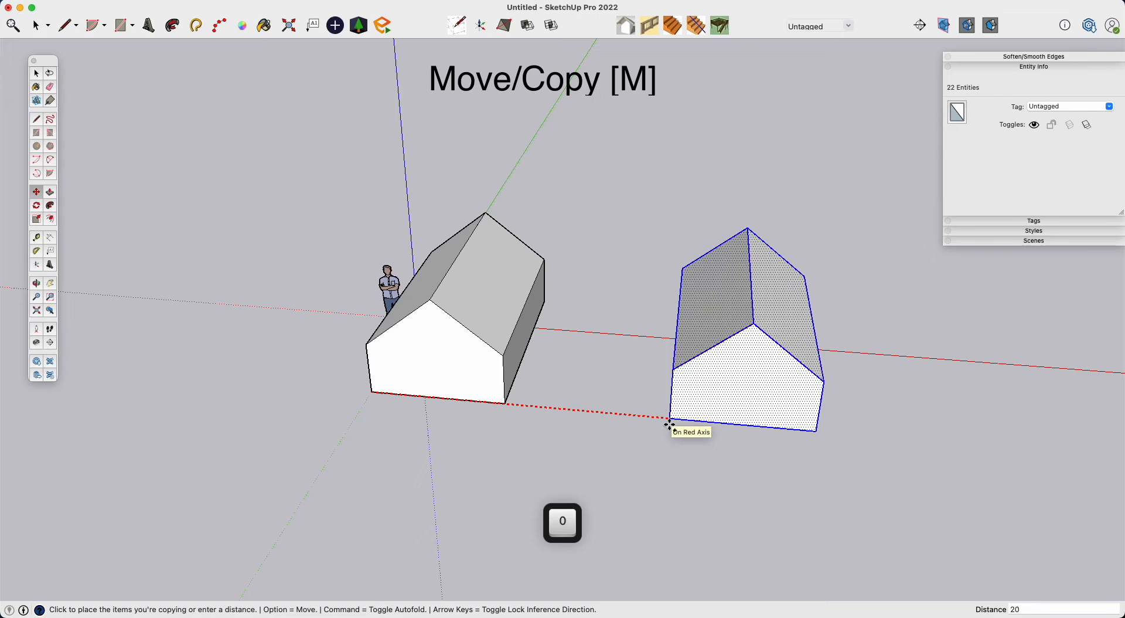
{"action": "scroll", "coordinate": [670, 423], "scroll_direction": "down", "scroll_amount": 5}
{"action": "middle_click_drag", "start_coordinate": [660, 443], "coordinate": [383, 409], "text": "shift"}
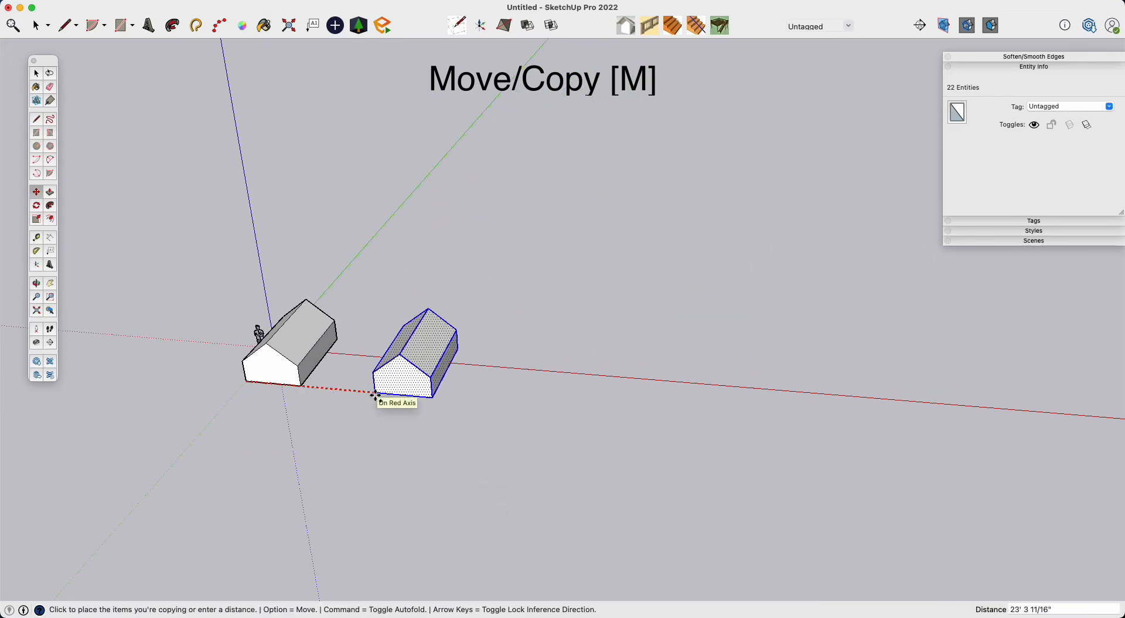
{"action": "type", "text": "20"}
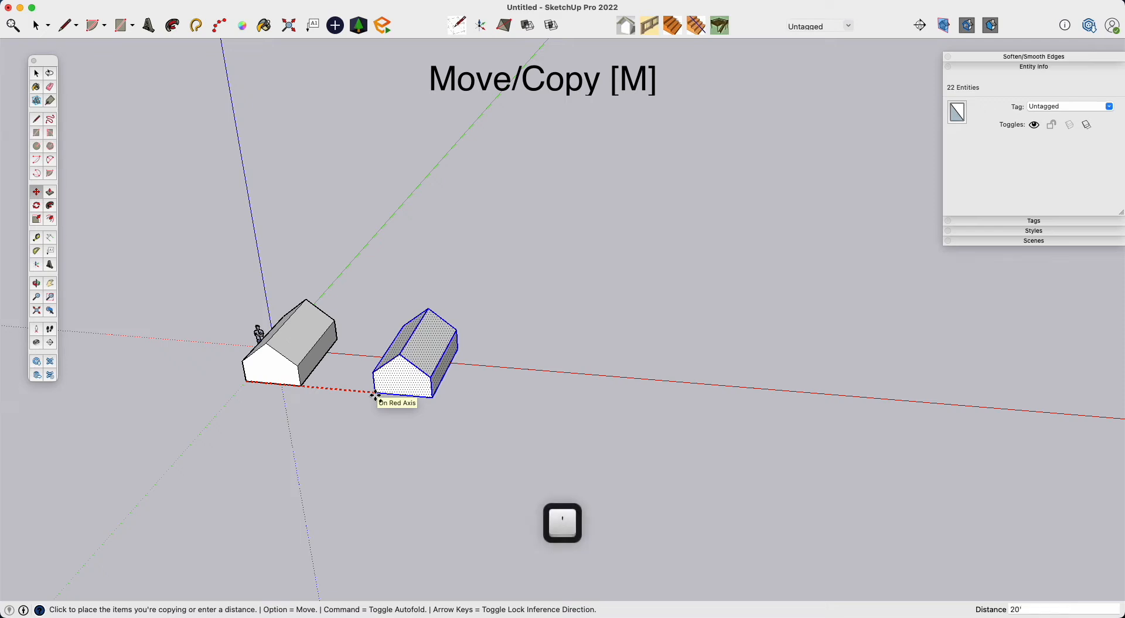
{"action": "key", "text": "Return"}
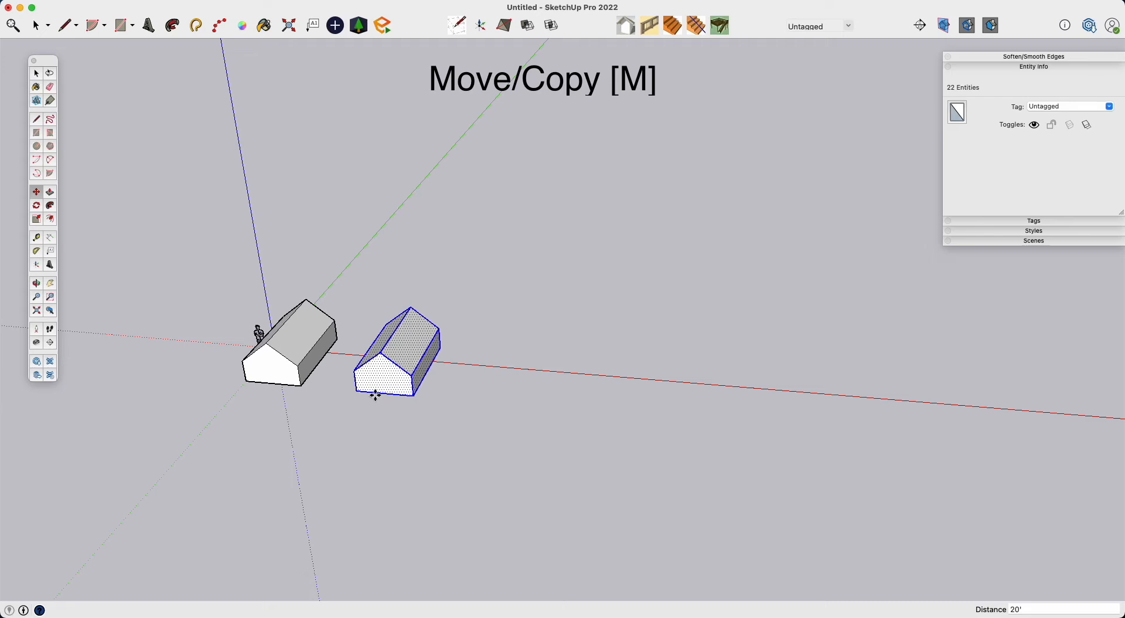
Array the house copy with 4x along the red axis and undo the resulting row of copies.
{"action": "type", "text": "4x"}
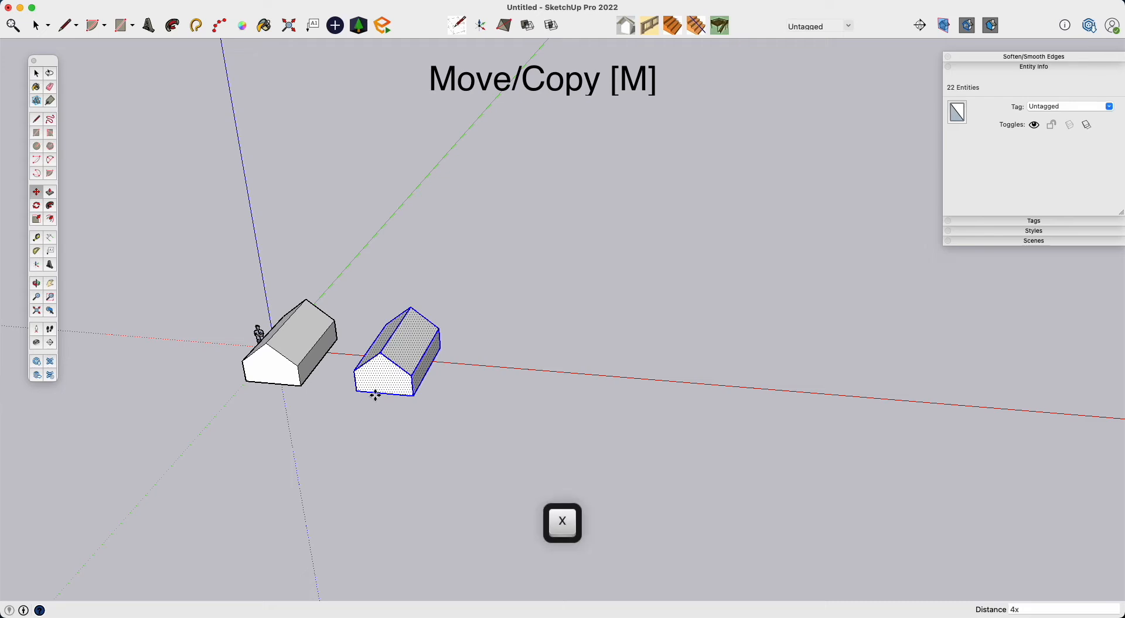
{"action": "key", "text": "Return"}
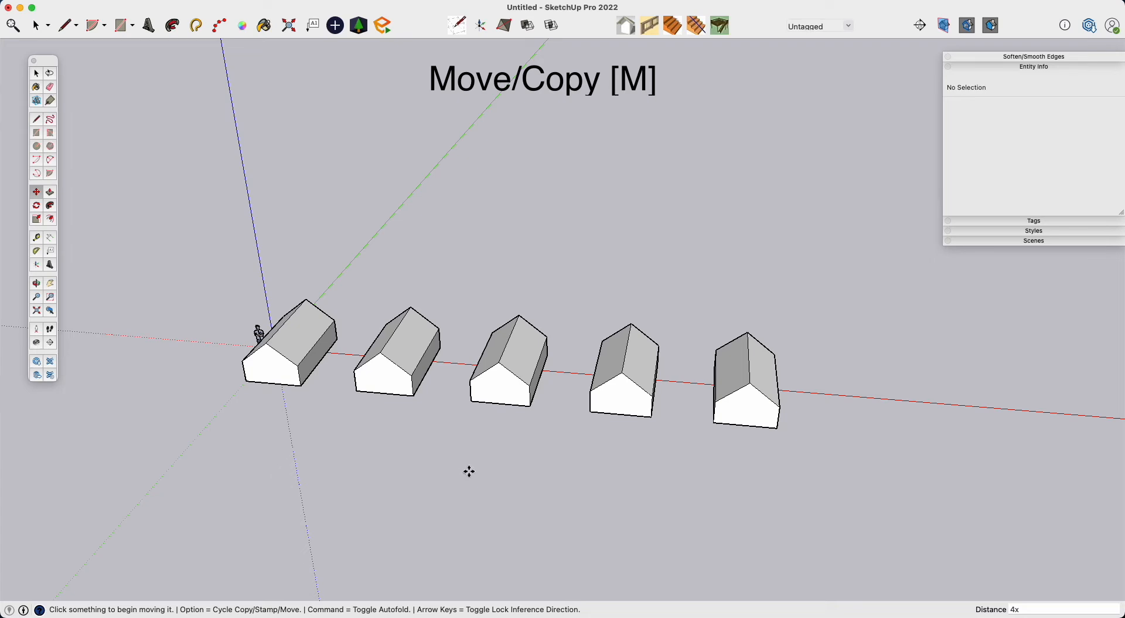
{"action": "key", "text": "super+z"}
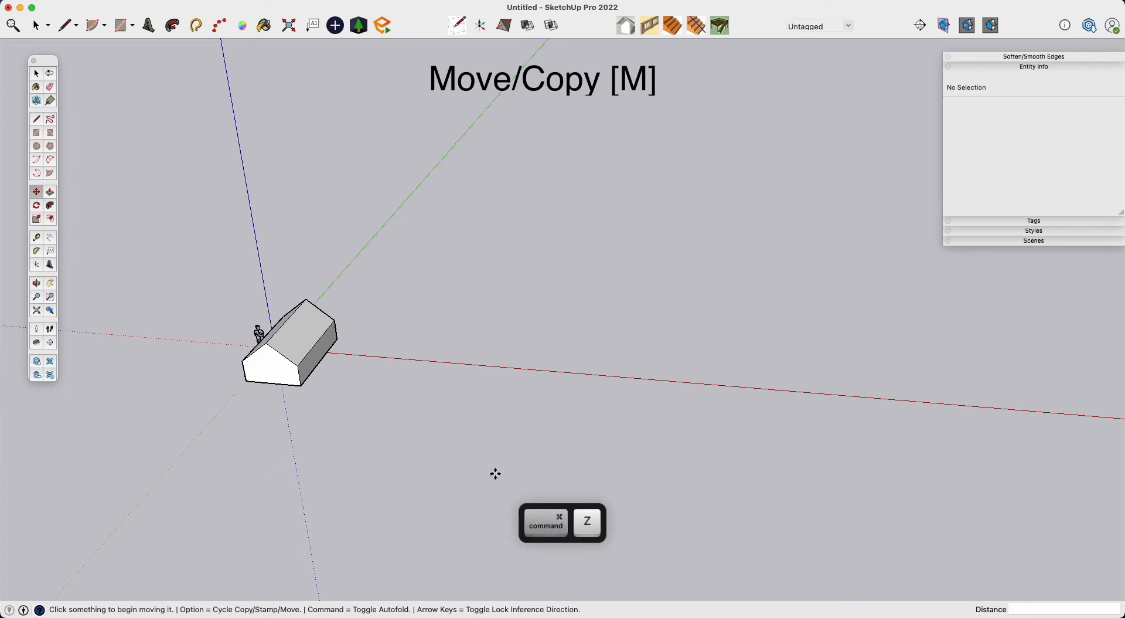
Copy the entire house 20' straight up, locked to the blue axis, from its front base corner.
{"action": "key", "text": "space"}
{"action": "triple_click", "coordinate": [301, 353]}
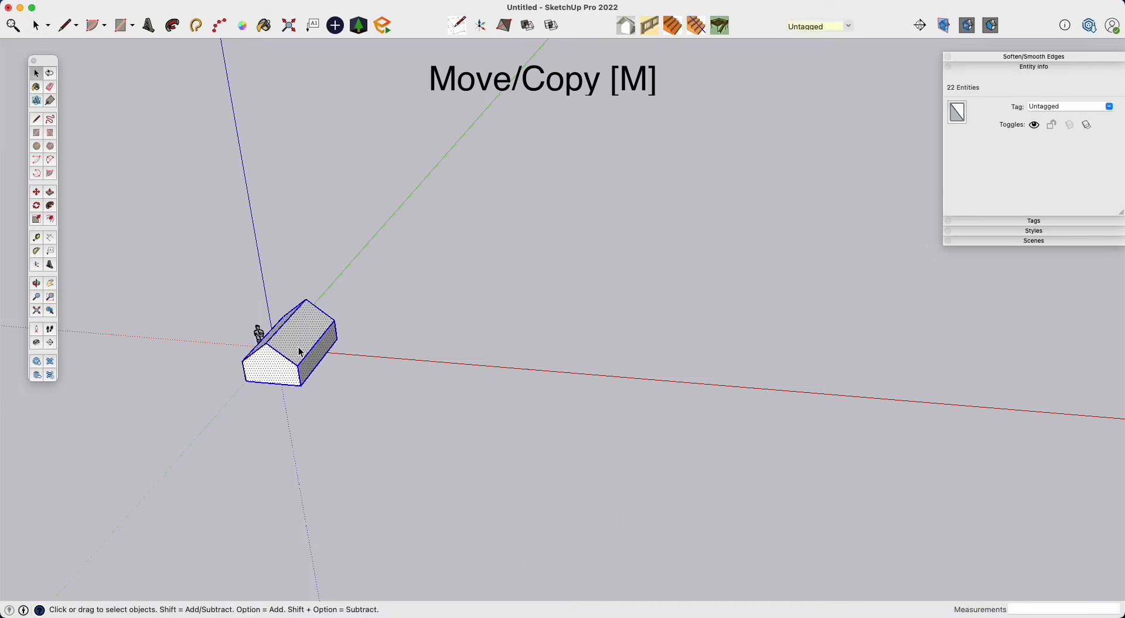
{"action": "key", "text": "m"}
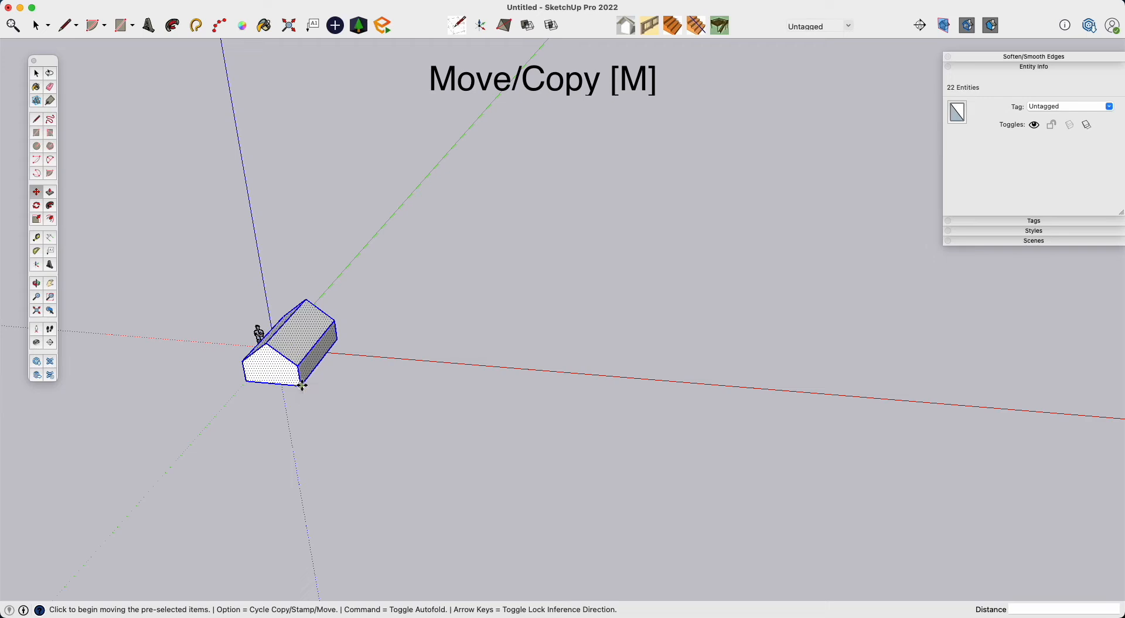
{"action": "left_click", "coordinate": [302, 385]}
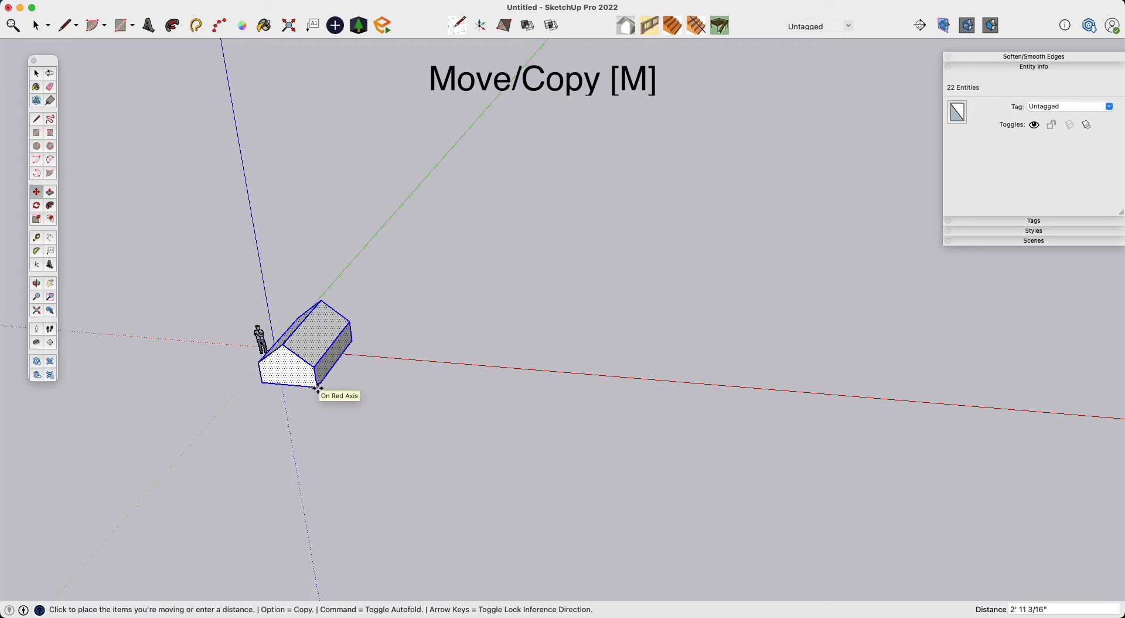
{"action": "key", "text": "alt"}
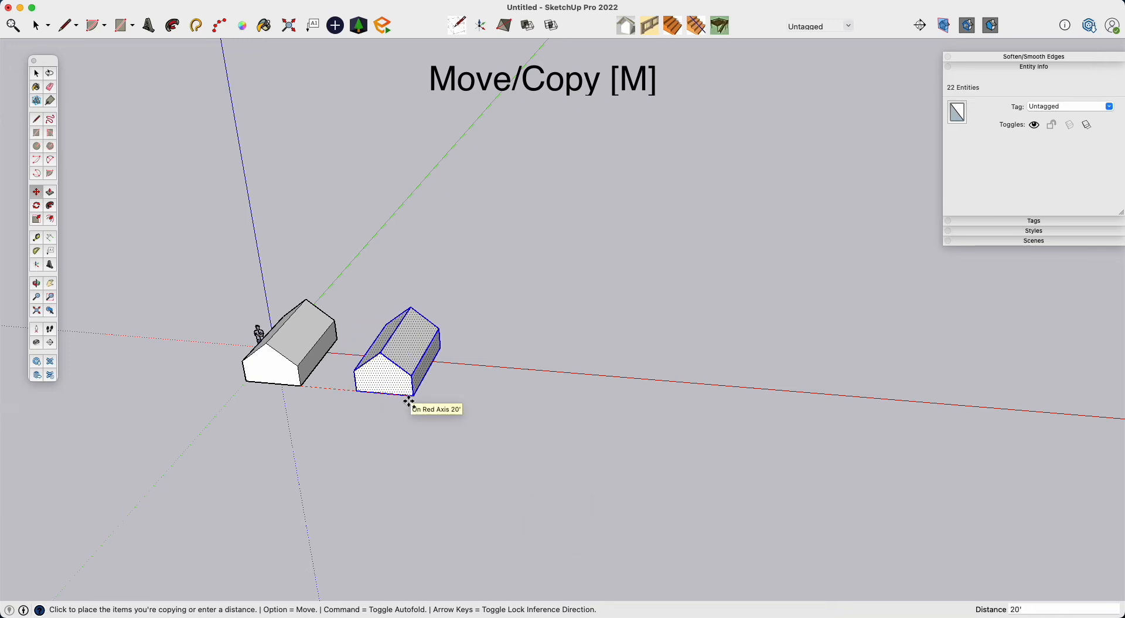
{"action": "key", "text": "Right"}
{"action": "key", "text": "Up"}
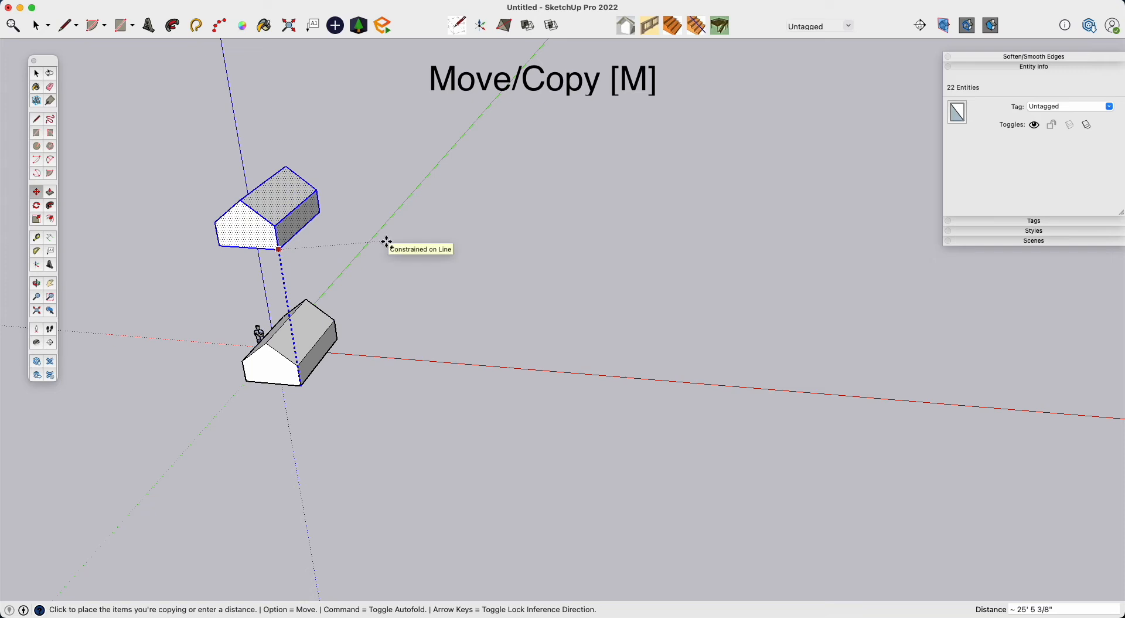
{"action": "type", "text": "20'"}
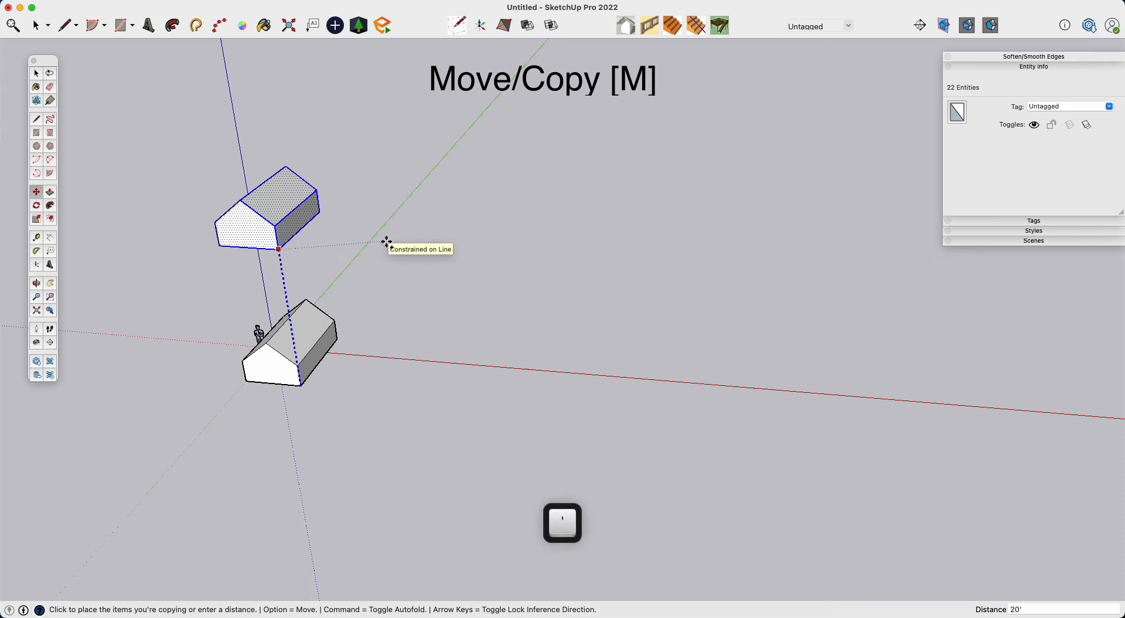
{"action": "key", "text": "Return"}
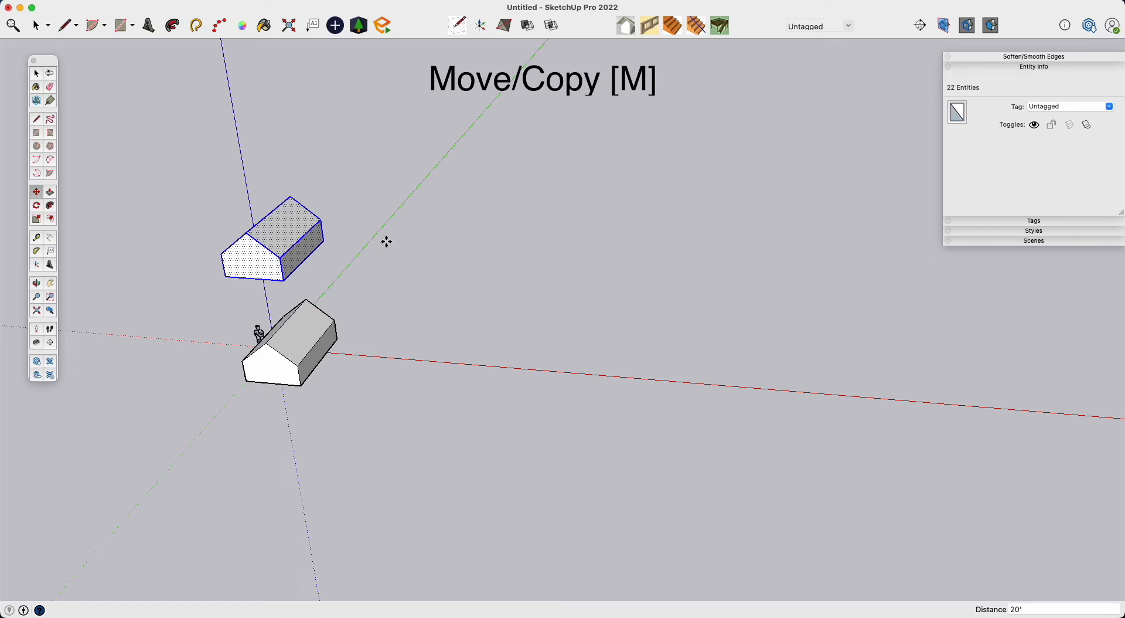
Array the raised house into three equally spaced copies stacked up the blue axis.
{"action": "type", "text": "2x"}
{"action": "key", "text": "Return"}
{"action": "key", "text": "space"}
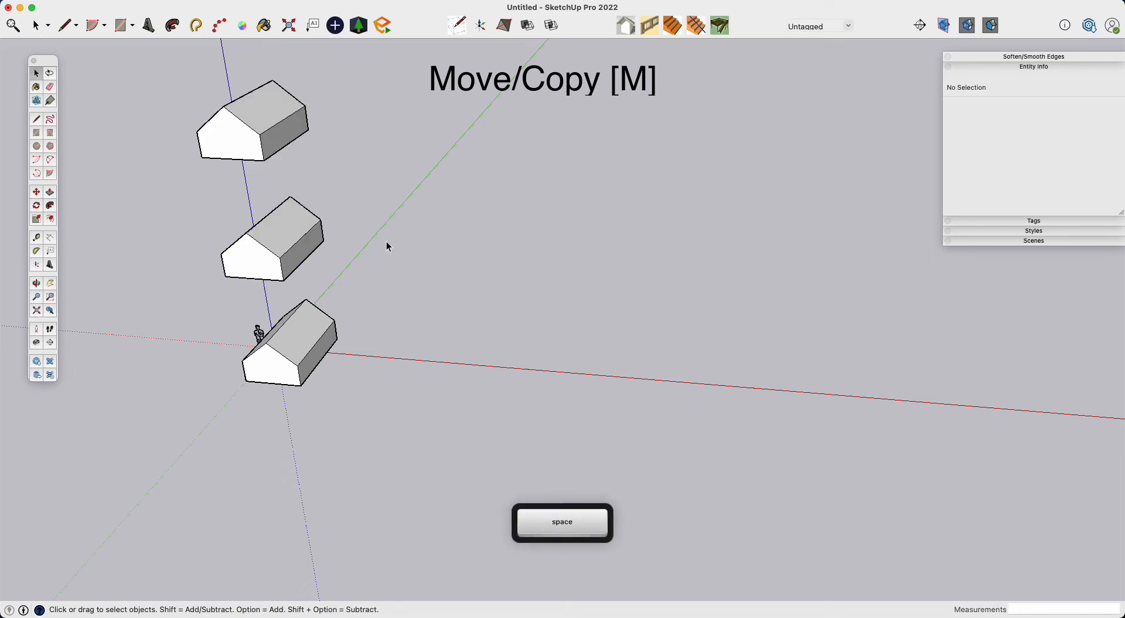
Select the three raised house copies together, leaving the original house on the ground unselected.
{"action": "middle_click_drag", "start_coordinate": [384, 249], "coordinate": [346, 220], "text": "shift"}
{"action": "left_click_drag", "start_coordinate": [284, 96], "coordinate": [532, 397]}
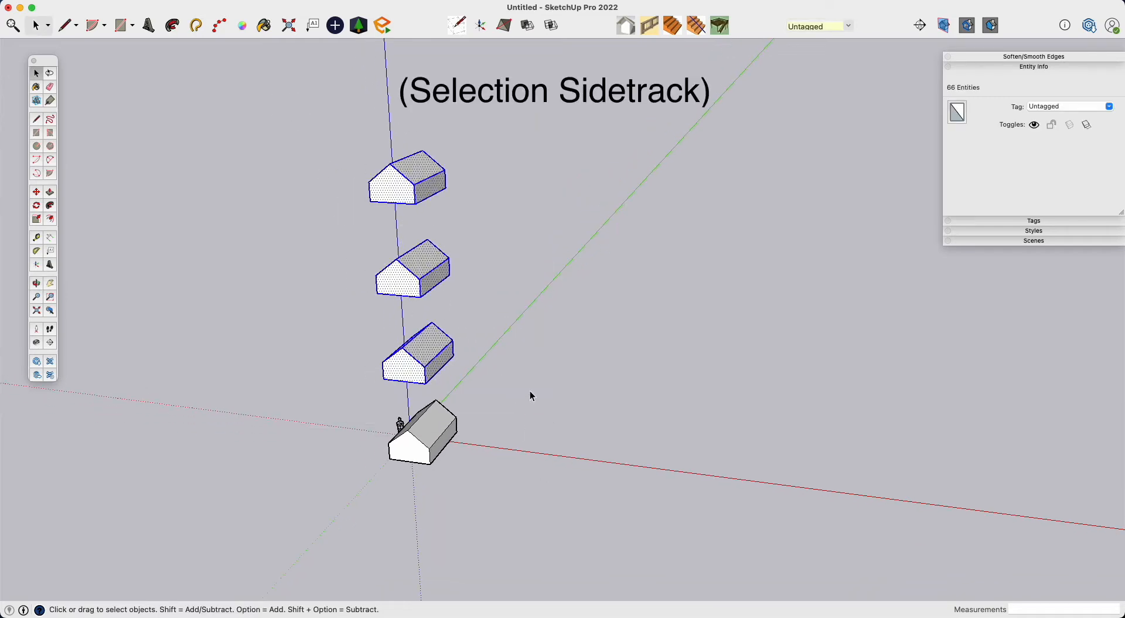
Clear the selection and window-select only the fully enclosed front portions of the raised house copies.
{"action": "left_click", "coordinate": [531, 396]}
{"action": "left_click_drag", "start_coordinate": [215, 105], "coordinate": [435, 391]}
{"action": "scroll", "coordinate": [432, 384], "scroll_direction": "up", "scroll_amount": 3}
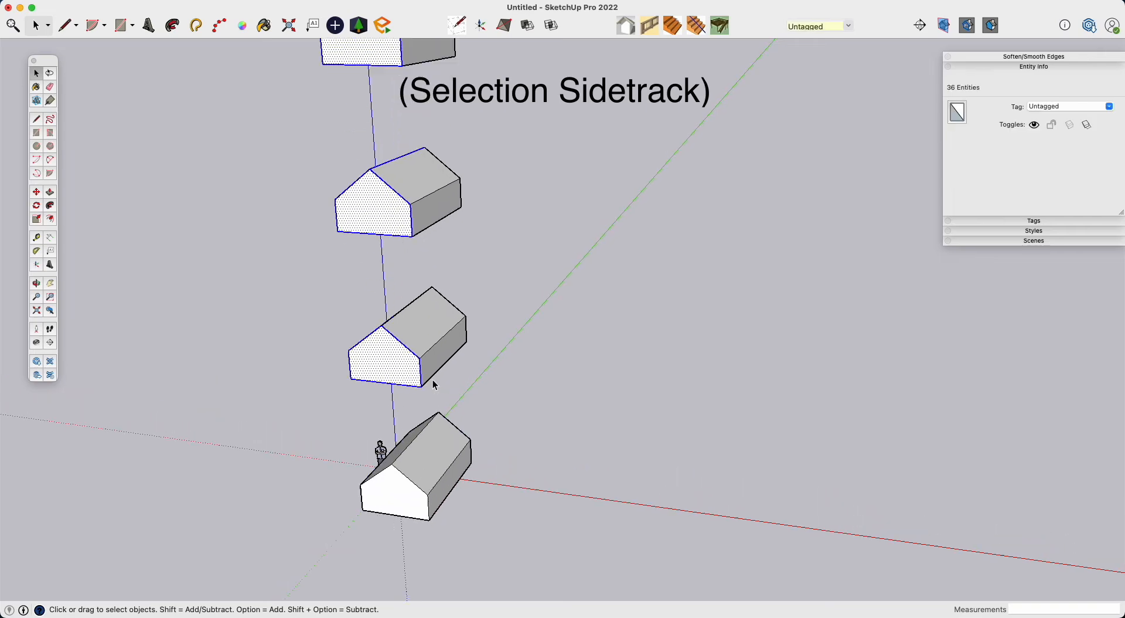
{"action": "scroll", "coordinate": [369, 322], "scroll_direction": "down", "scroll_amount": 2}
{"action": "scroll", "coordinate": [347, 340], "scroll_direction": "up", "scroll_amount": 4}
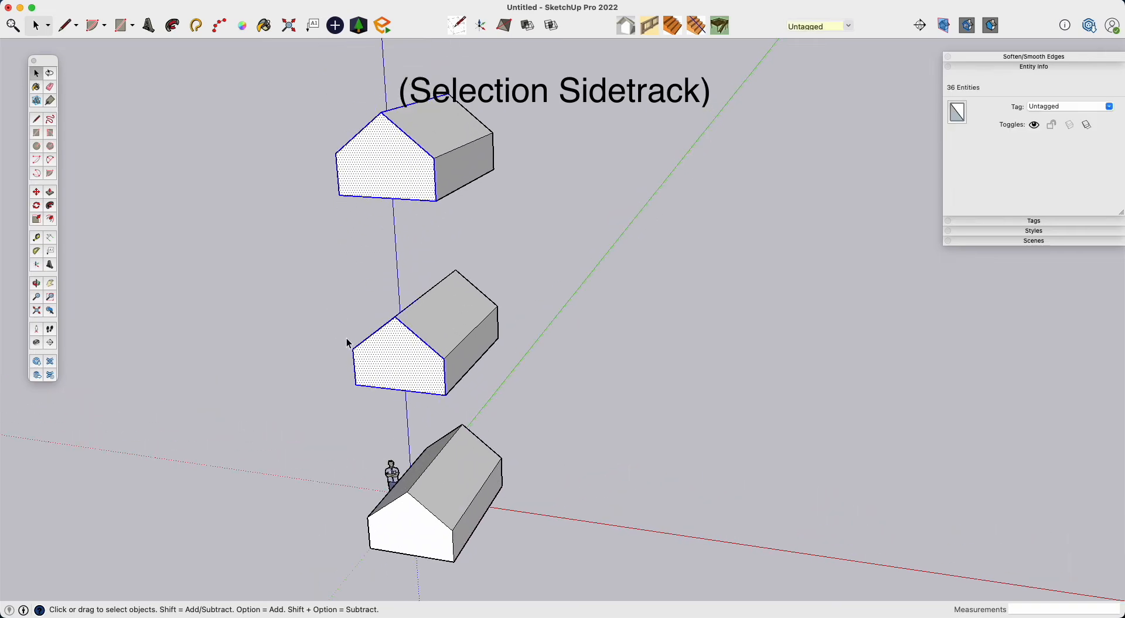
Compare a window selection with a crossing selection around the front of the lowest raised house copy.
{"action": "left_click_drag", "start_coordinate": [260, 240], "coordinate": [467, 433]}
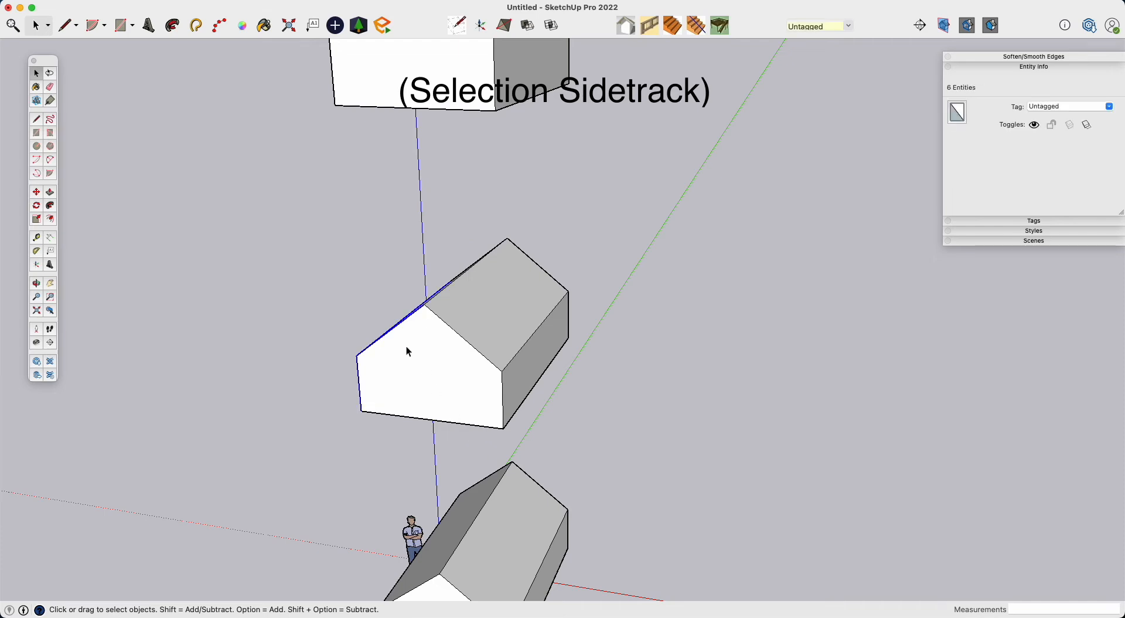
{"action": "left_click", "coordinate": [479, 234]}
{"action": "left_click_drag", "start_coordinate": [479, 235], "coordinate": [327, 435]}
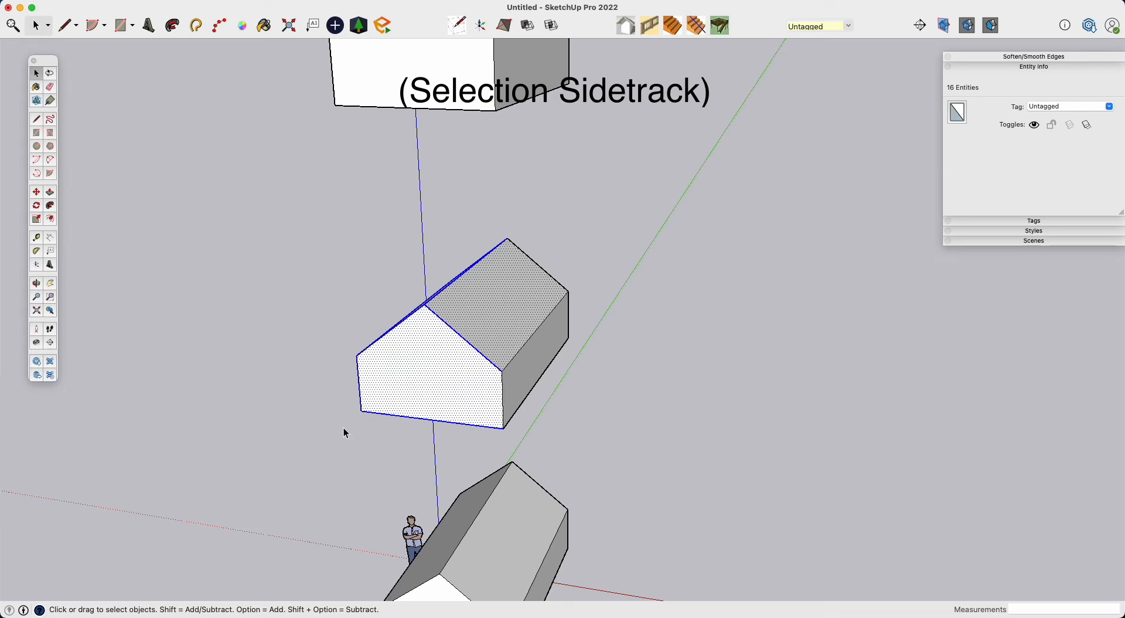
Select the three raised house copies together and delete them, keeping the original house on the ground.
{"action": "middle_click_drag", "start_coordinate": [438, 375], "coordinate": [476, 323]}
{"action": "scroll", "coordinate": [476, 323], "scroll_direction": "down", "scroll_amount": 5}
{"action": "left_click_drag", "start_coordinate": [331, 88], "coordinate": [540, 366]}
{"action": "key", "text": "Delete"}
{"action": "scroll", "coordinate": [492, 414], "scroll_direction": "up", "scroll_amount": 5}
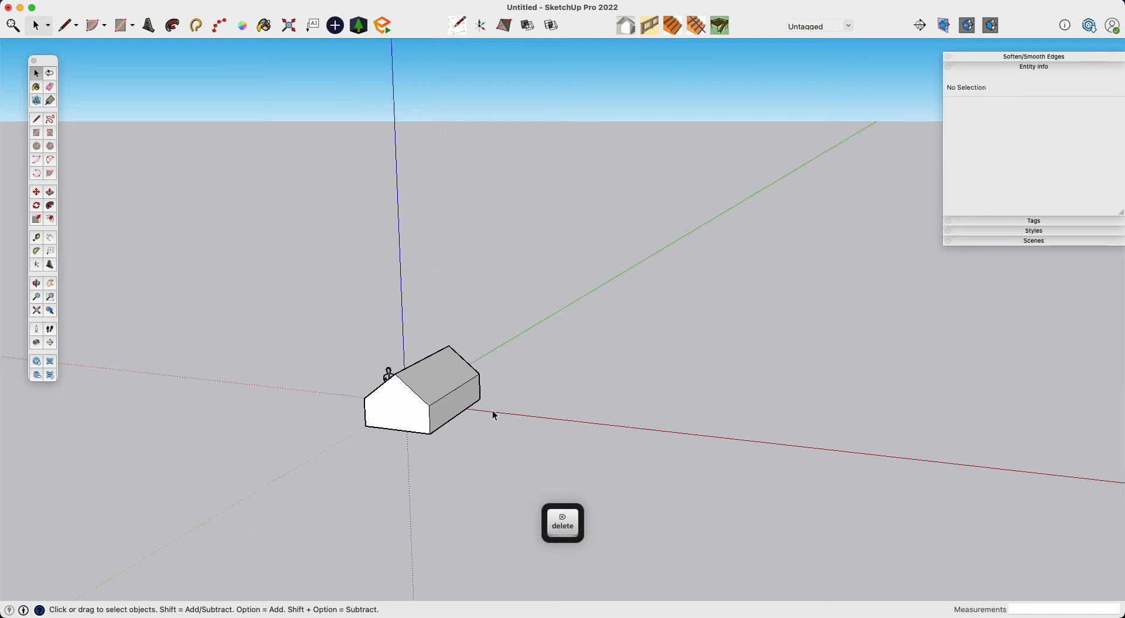
{"action": "middle_click_drag", "start_coordinate": [492, 415], "coordinate": [593, 456]}
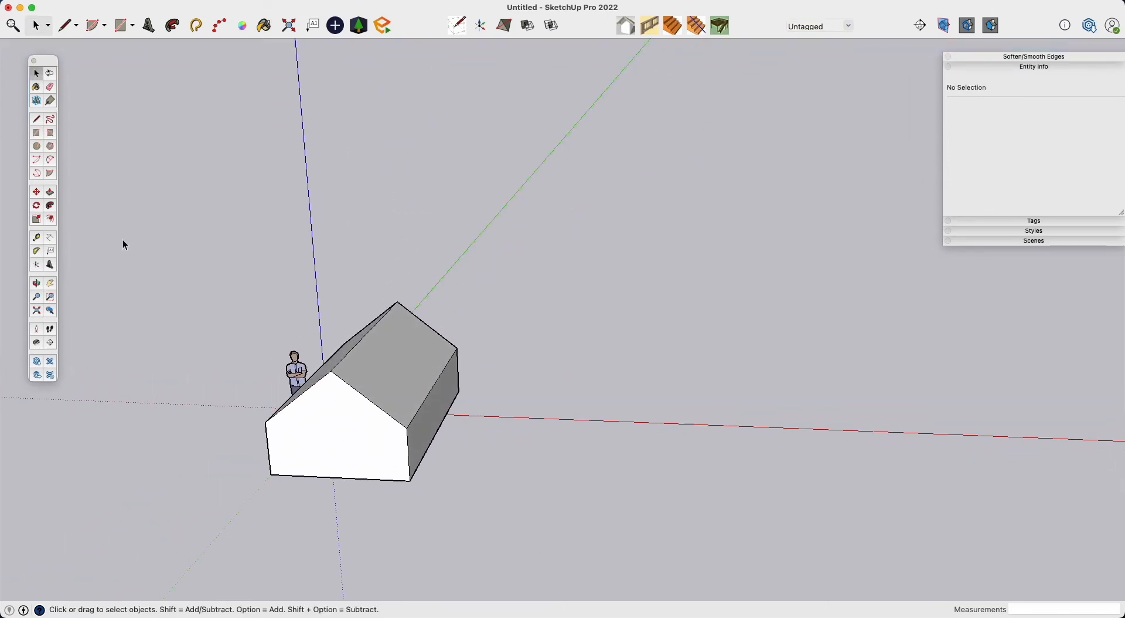
{"action": "left_click", "coordinate": [37, 207]}
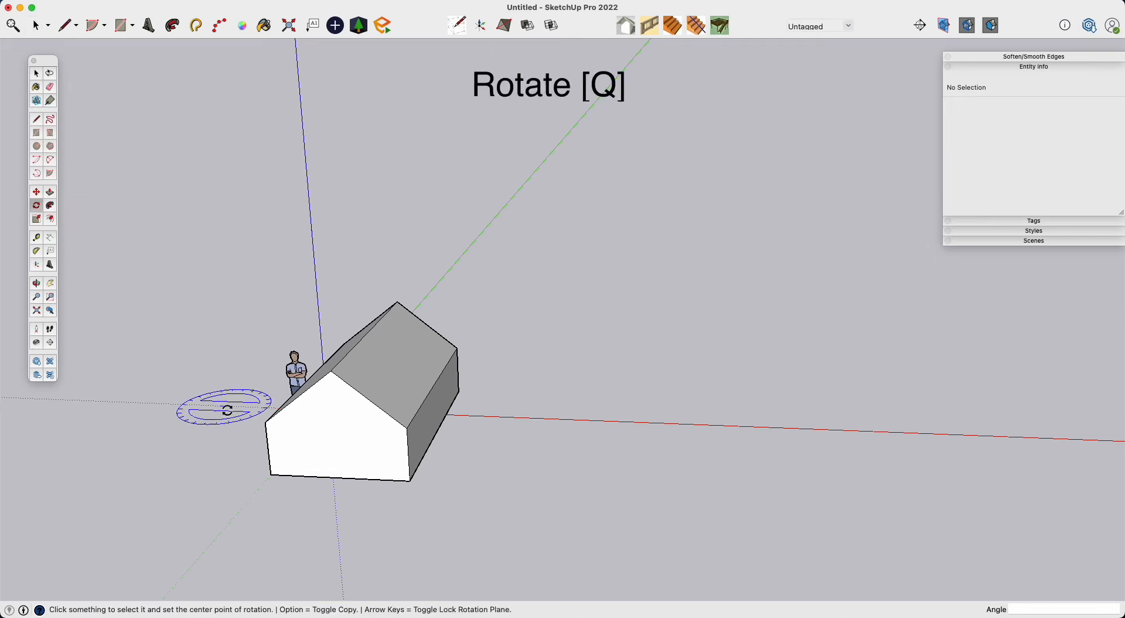
{"action": "key", "text": "space"}
{"action": "key", "text": "q"}
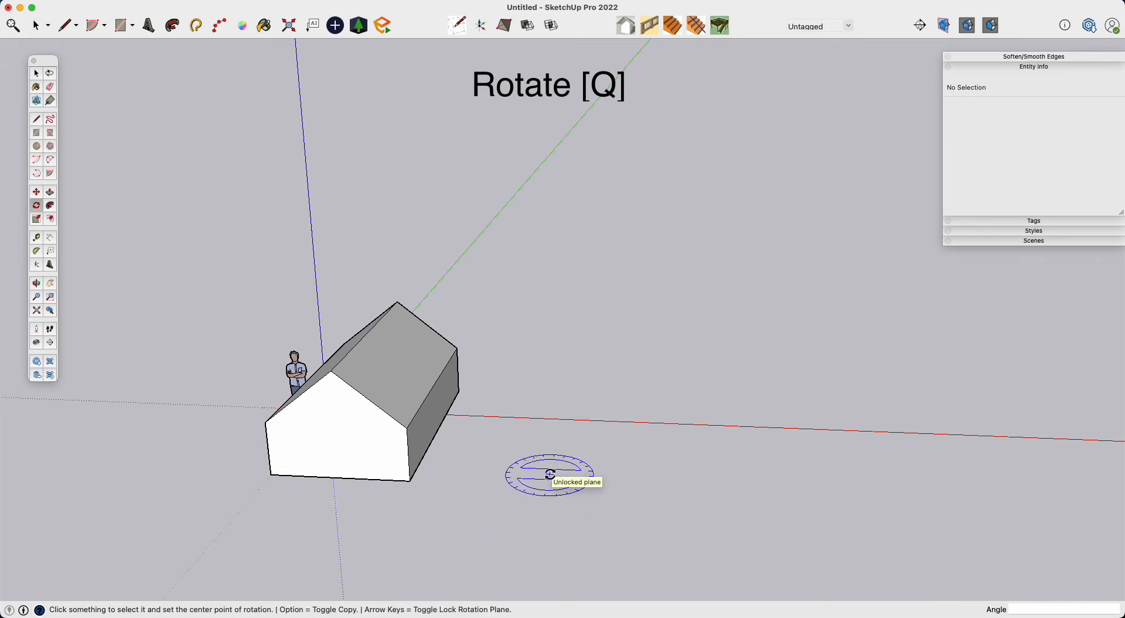
{"action": "key", "text": "space"}
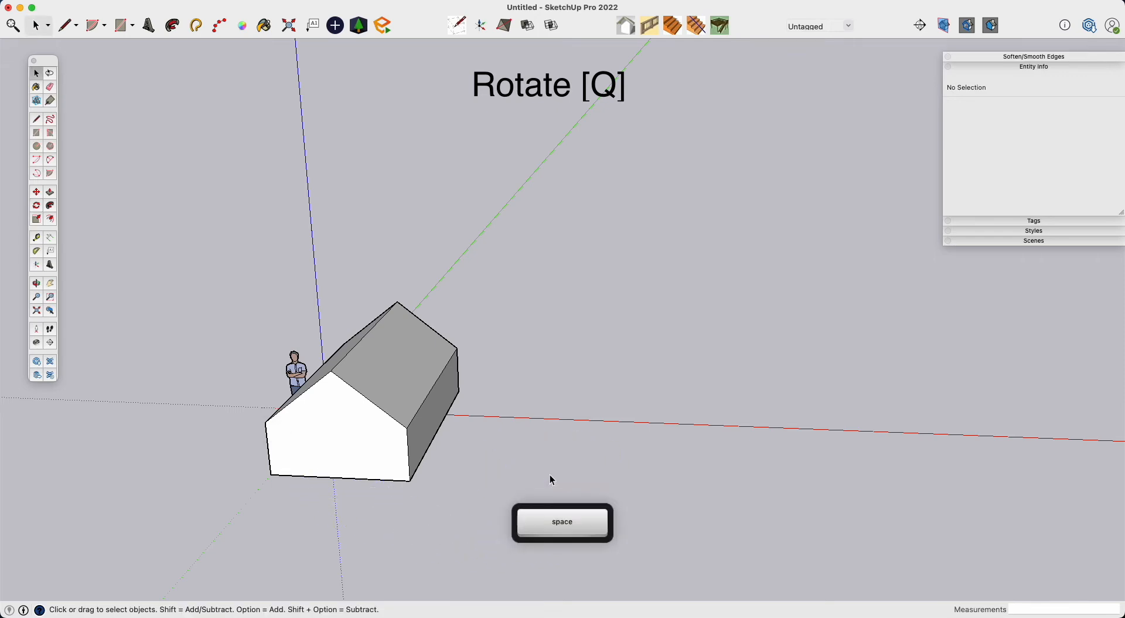
Rotate the entire house 45° in the ground plane about its front base corner on the positive red side, starting from its side edge.
{"action": "triple_click", "coordinate": [400, 446]}
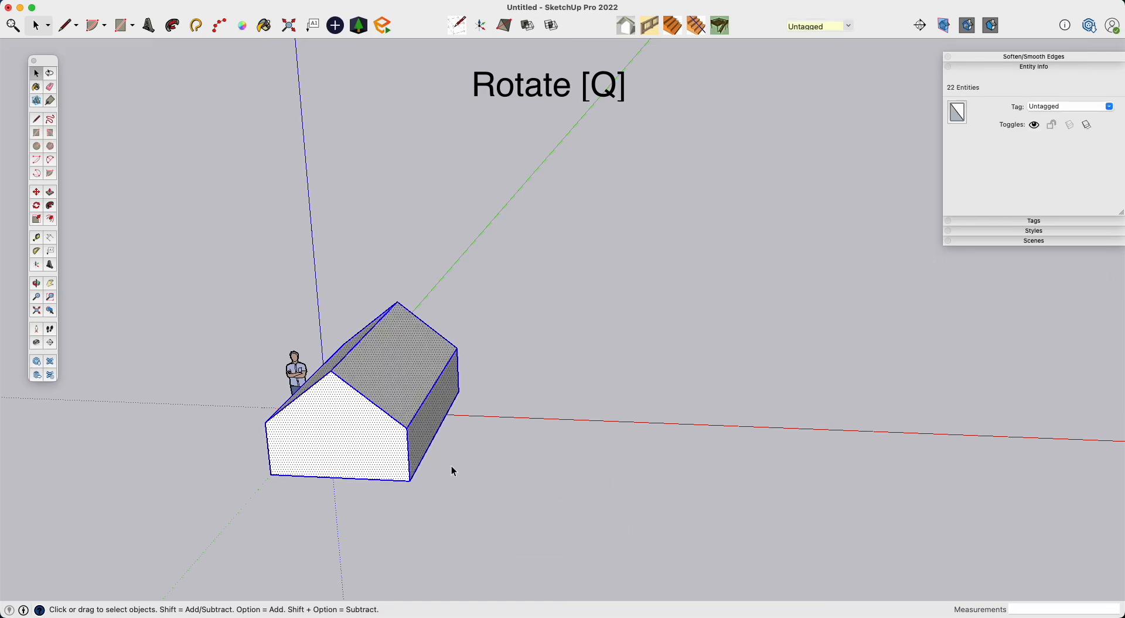
{"action": "key", "text": "q"}
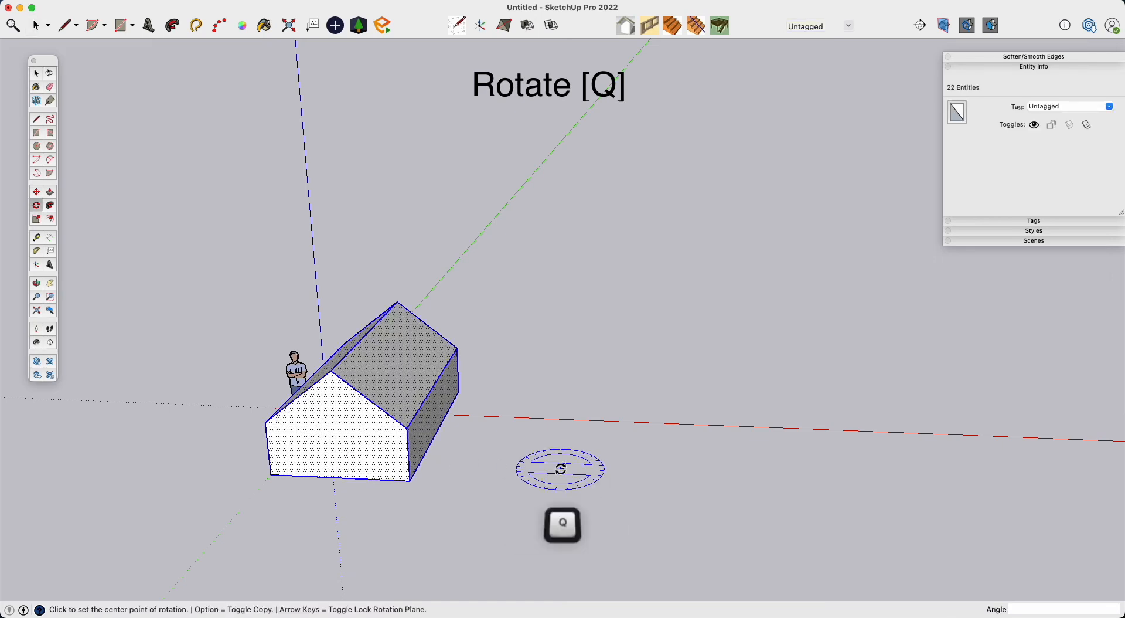
{"action": "left_click", "coordinate": [410, 481]}
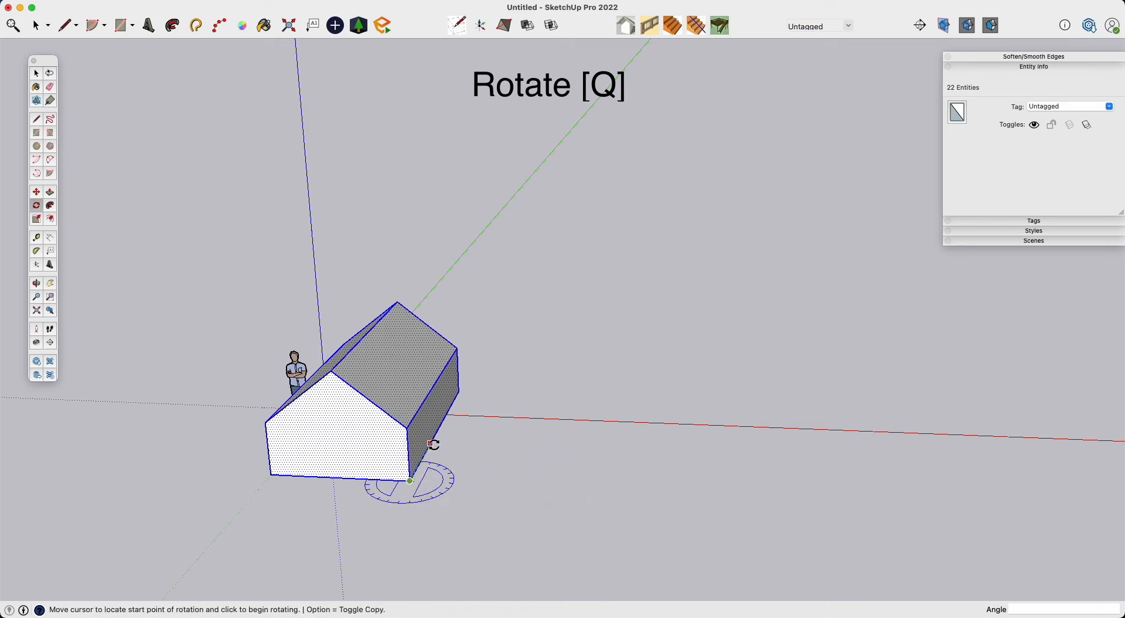
{"action": "left_click", "coordinate": [438, 430]}
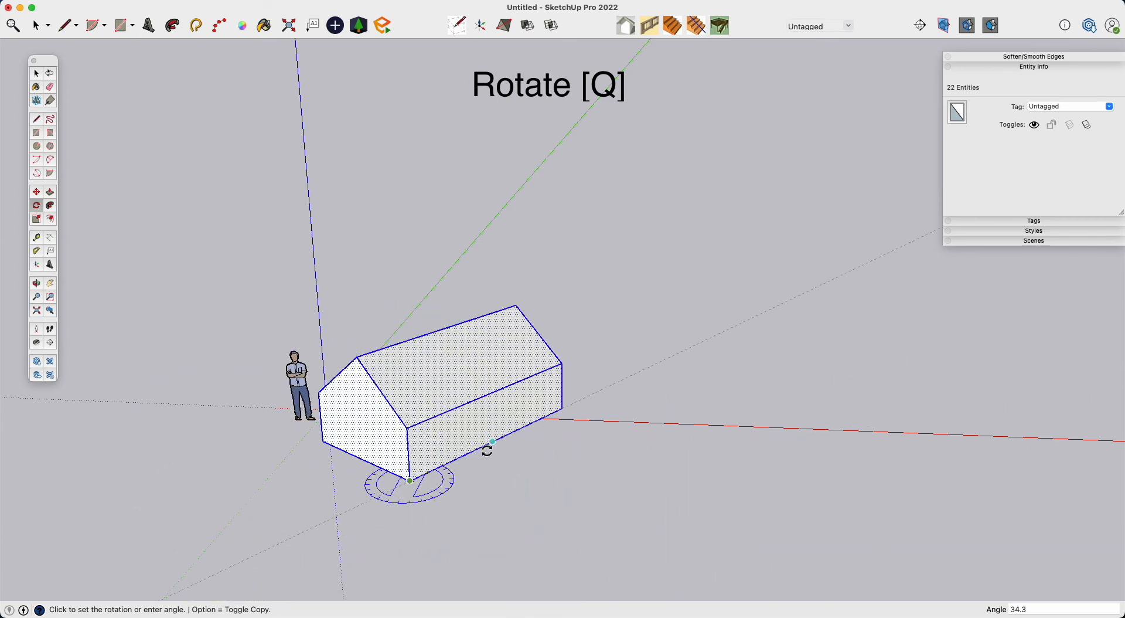
{"action": "type", "text": "45"}
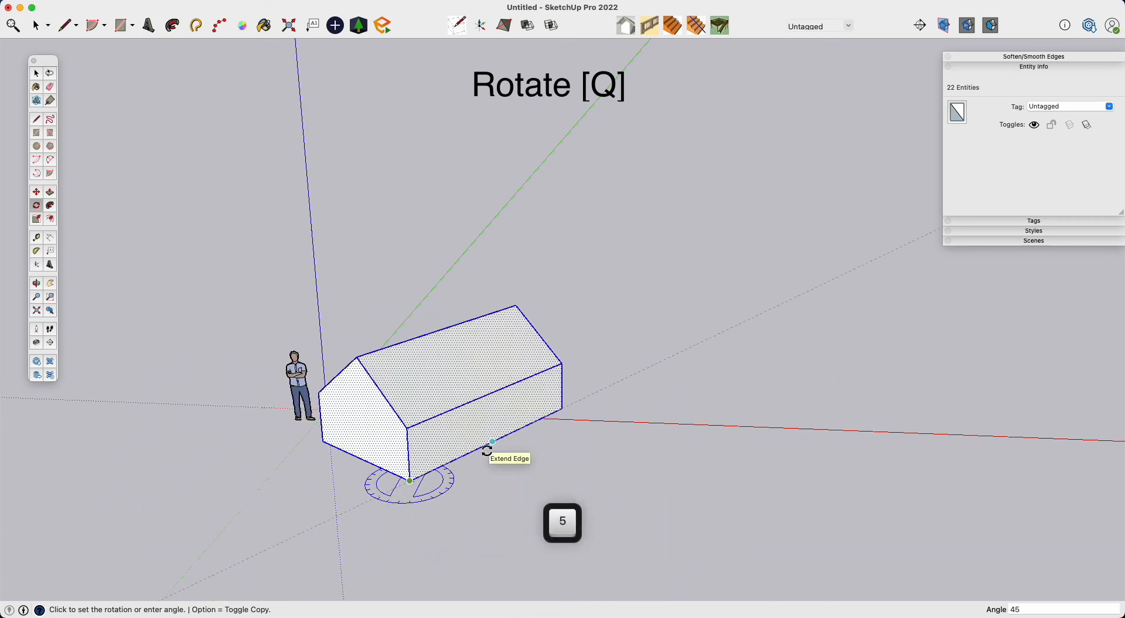
{"action": "key", "text": "Return"}
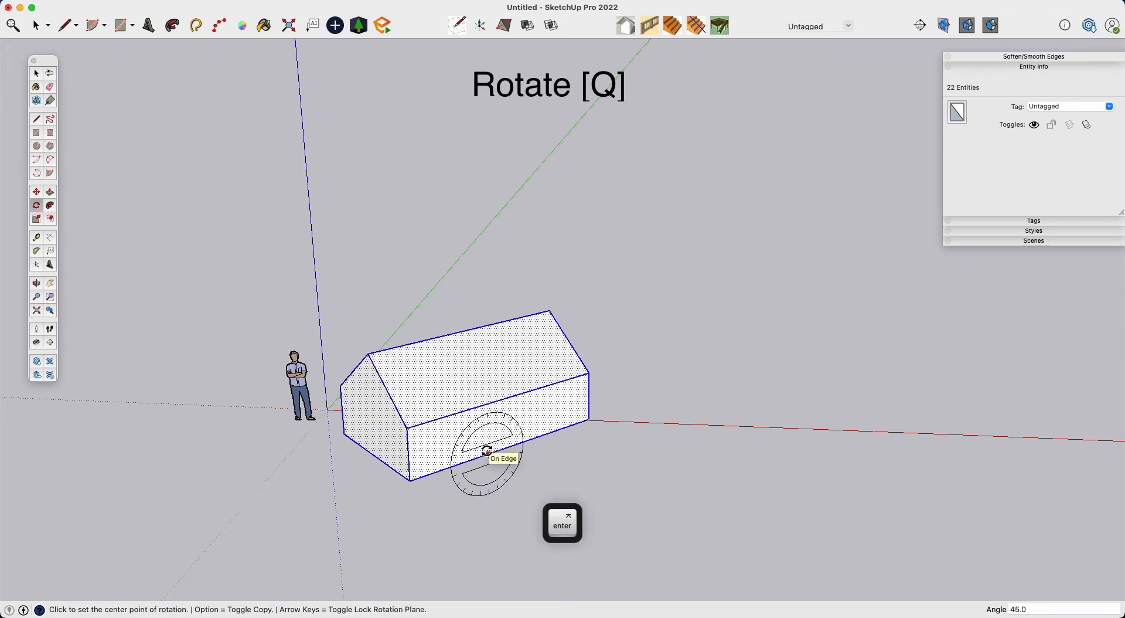
Undo the 45° rotation of the house.
{"action": "middle_click_drag", "start_coordinate": [382, 436], "coordinate": [460, 483]}
{"action": "key", "text": "space"}
{"action": "middle_click_drag", "start_coordinate": [570, 515], "coordinate": [478, 440]}
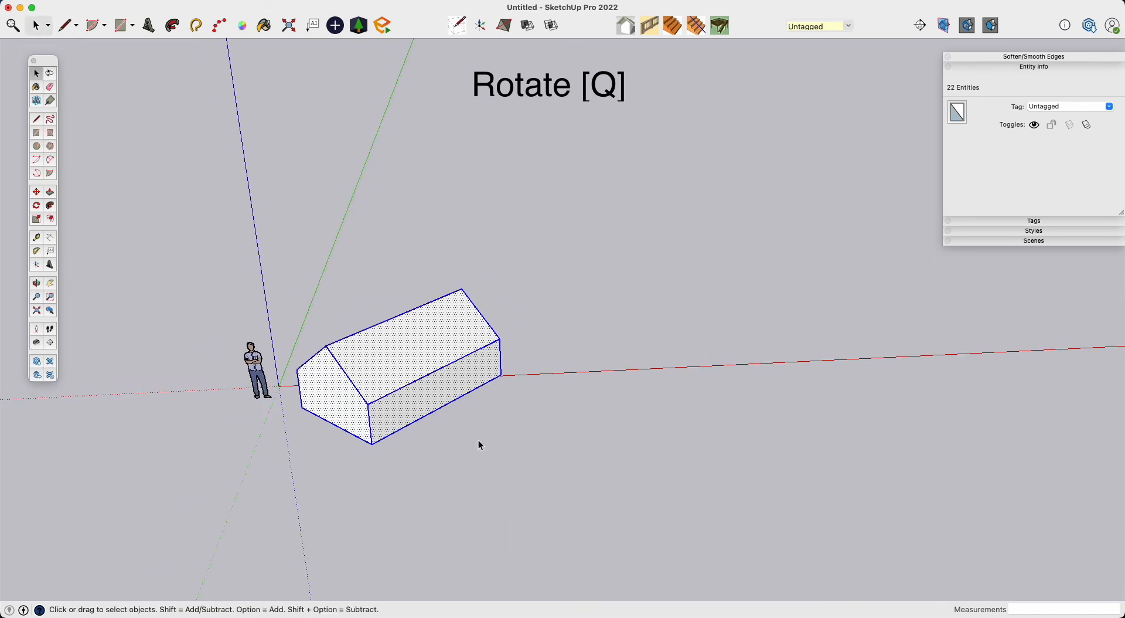
{"action": "key", "text": "super+z"}
{"action": "mouse_move", "coordinate": [417, 439]}
{"action": "middle_mouse_down"}
{"action": "mouse_move", "coordinate": [515, 427]}
{"action": "mouse_move", "coordinate": [419, 436]}
{"action": "middle_mouse_up"}
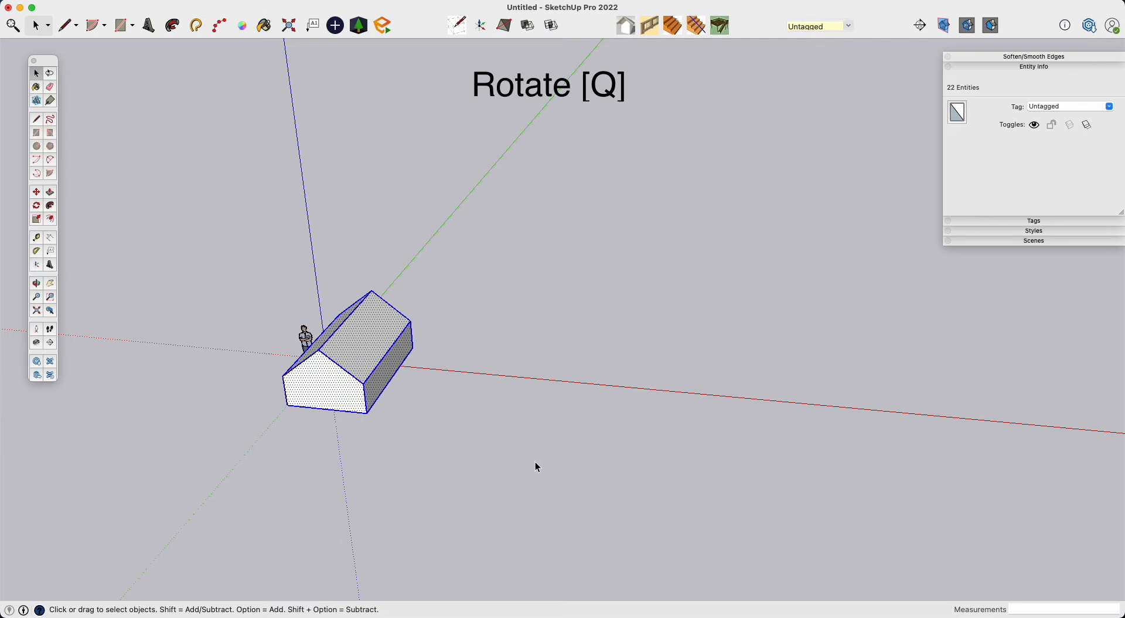
Rotate-copy the house 45° around a ground point well away from it, near the red axis, and array the copy with 4x.
{"action": "key", "text": "q"}
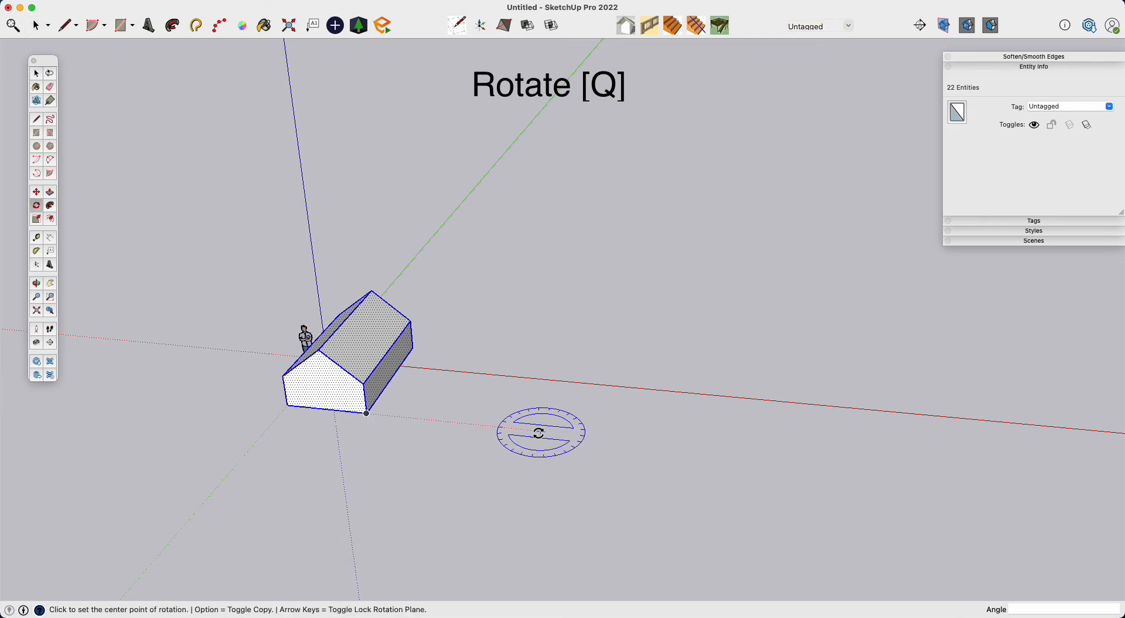
{"action": "left_click", "coordinate": [622, 407]}
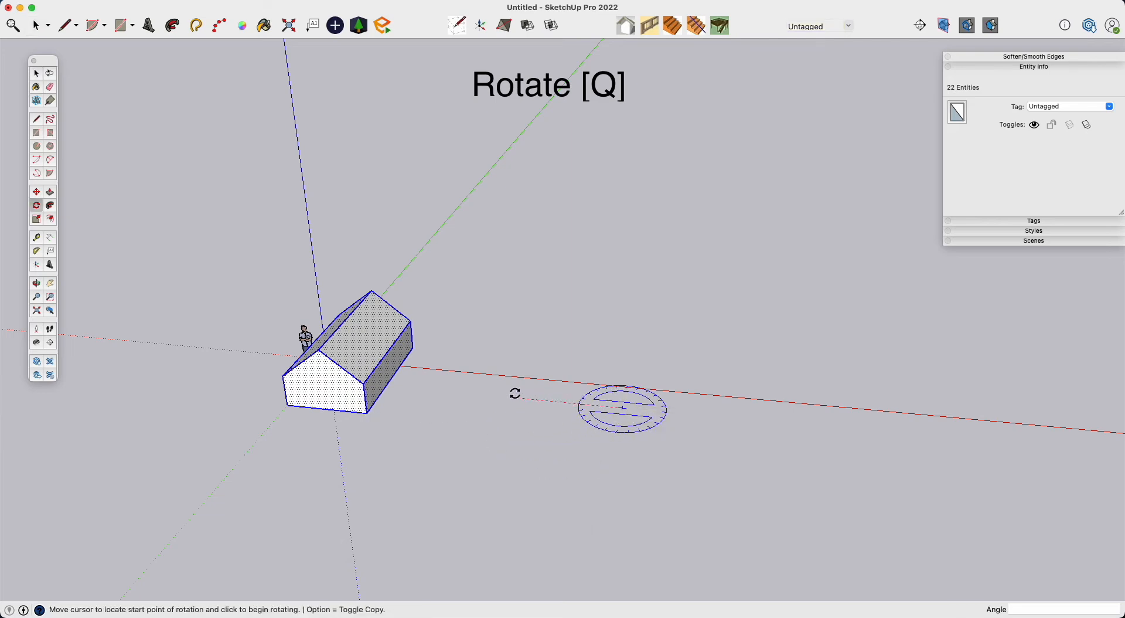
{"action": "left_click", "coordinate": [406, 387]}
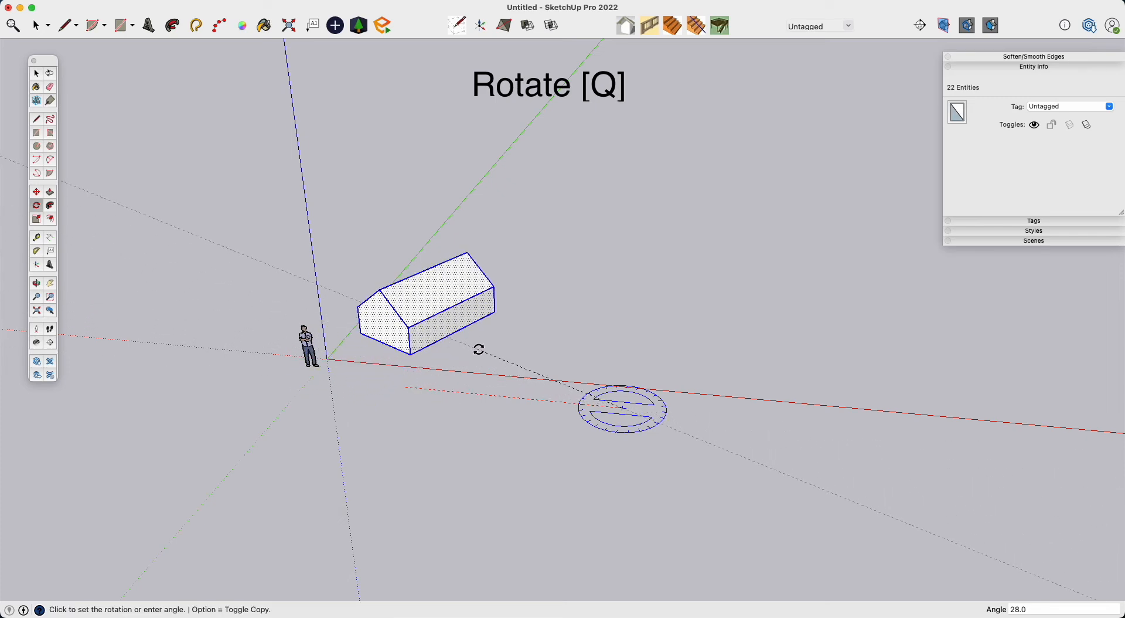
{"action": "key", "text": "alt"}
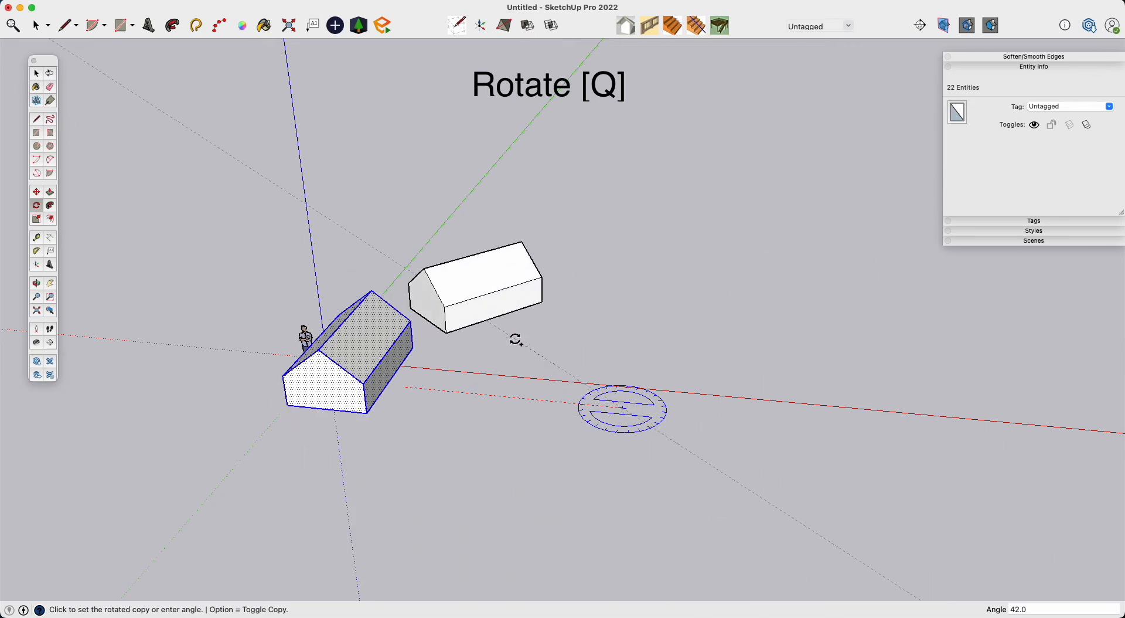
{"action": "type", "text": "45"}
{"action": "key", "text": "Return"}
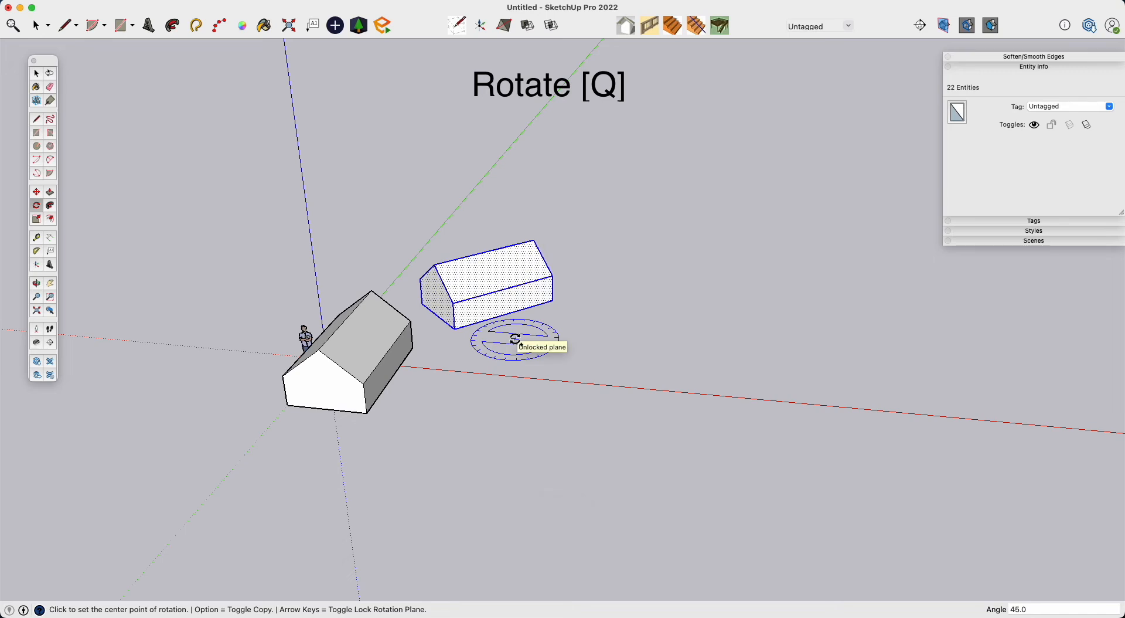
{"action": "type", "text": "4x"}
{"action": "key", "text": "Return"}
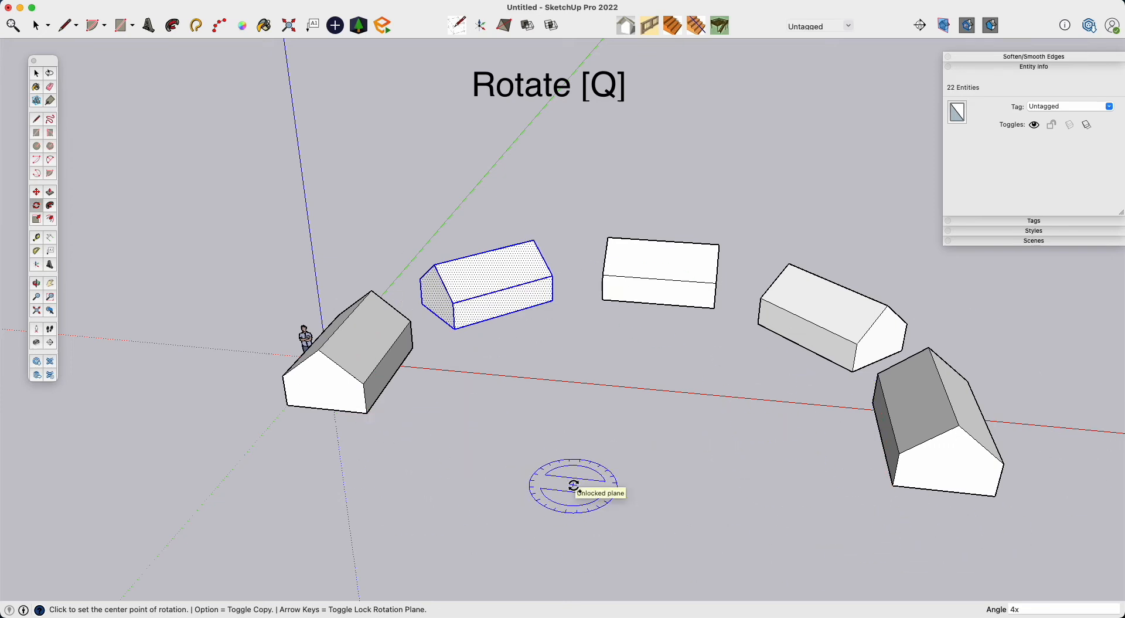
Select the four rotated house copies with a crossing selection and delete them, keeping the original house.
{"action": "key", "text": "space"}
{"action": "key", "text": "o"}
{"action": "left_click_drag", "start_coordinate": [784, 532], "coordinate": [494, 449]}
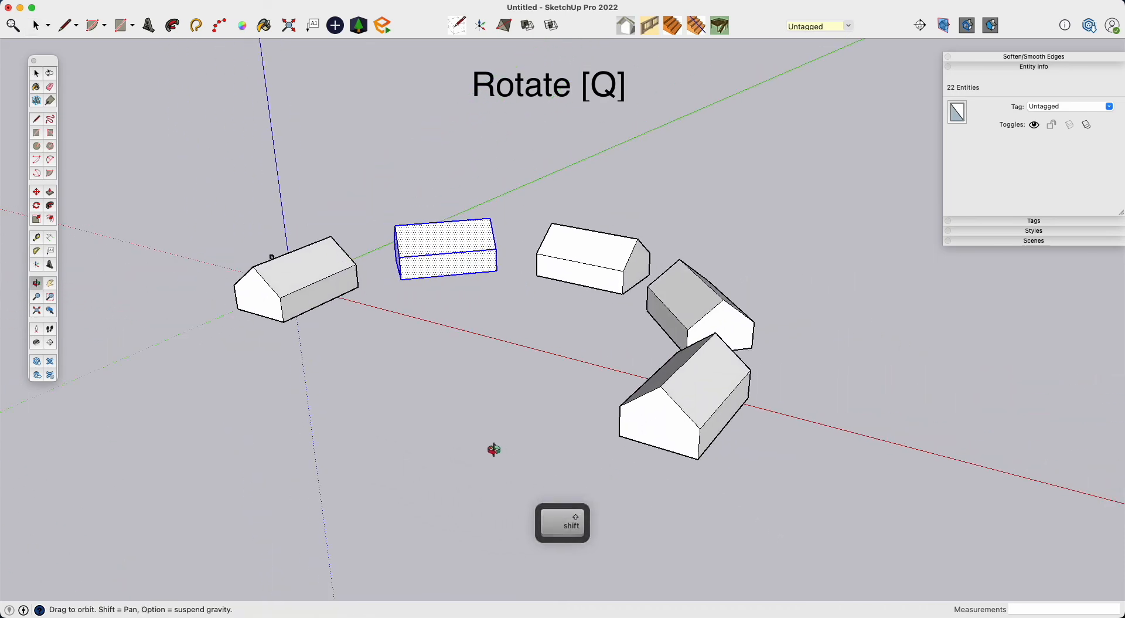
{"action": "key", "text": "space"}
{"action": "left_click_drag", "start_coordinate": [877, 539], "coordinate": [382, 177]}
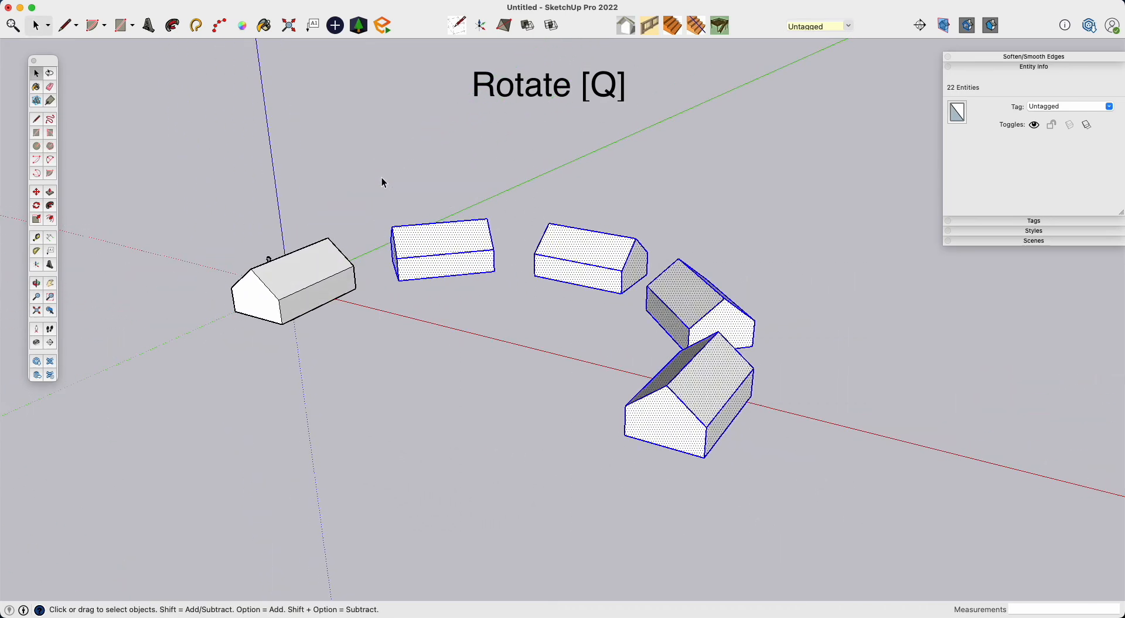
{"action": "key", "text": "Delete"}
Rotate the entire house 90° around the green-axis direction, pivoting on its front base corner on the positive red side, starting from the base edge.
{"action": "scroll", "coordinate": [255, 291], "scroll_direction": "up", "scroll_amount": 5}
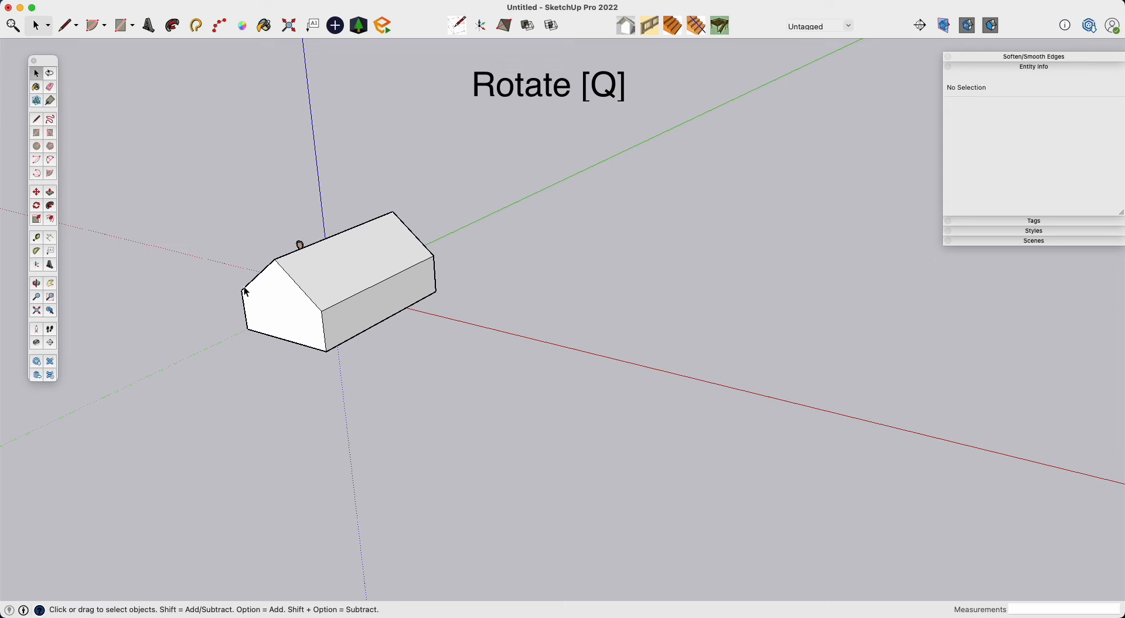
{"action": "middle_click_drag", "start_coordinate": [255, 292], "coordinate": [460, 292]}
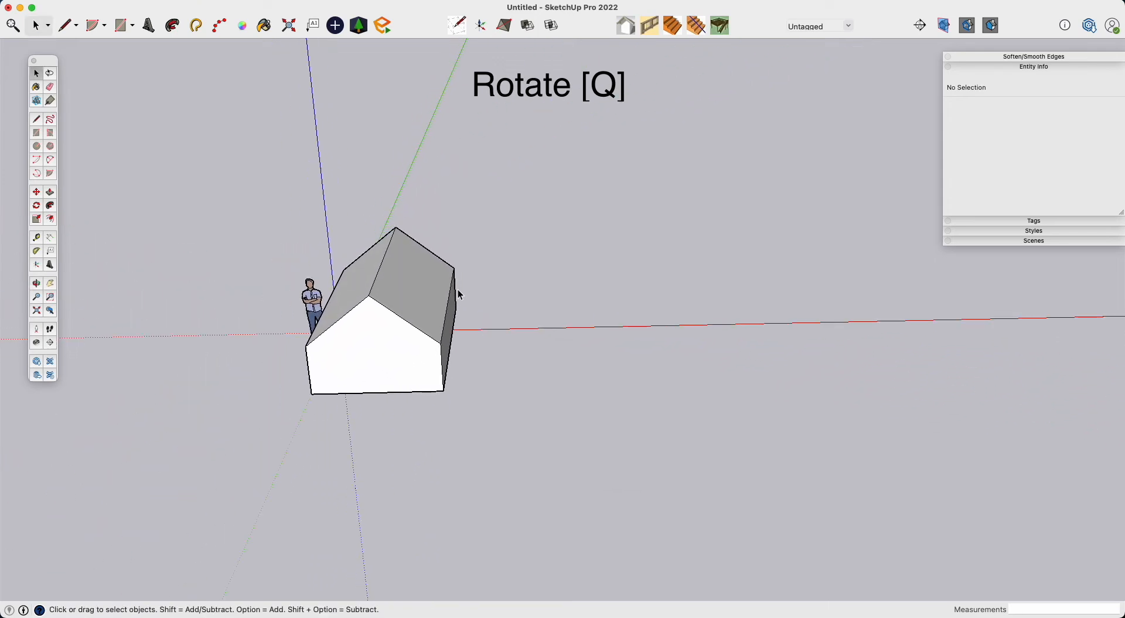
{"action": "middle_click_drag", "start_coordinate": [430, 363], "coordinate": [397, 368]}
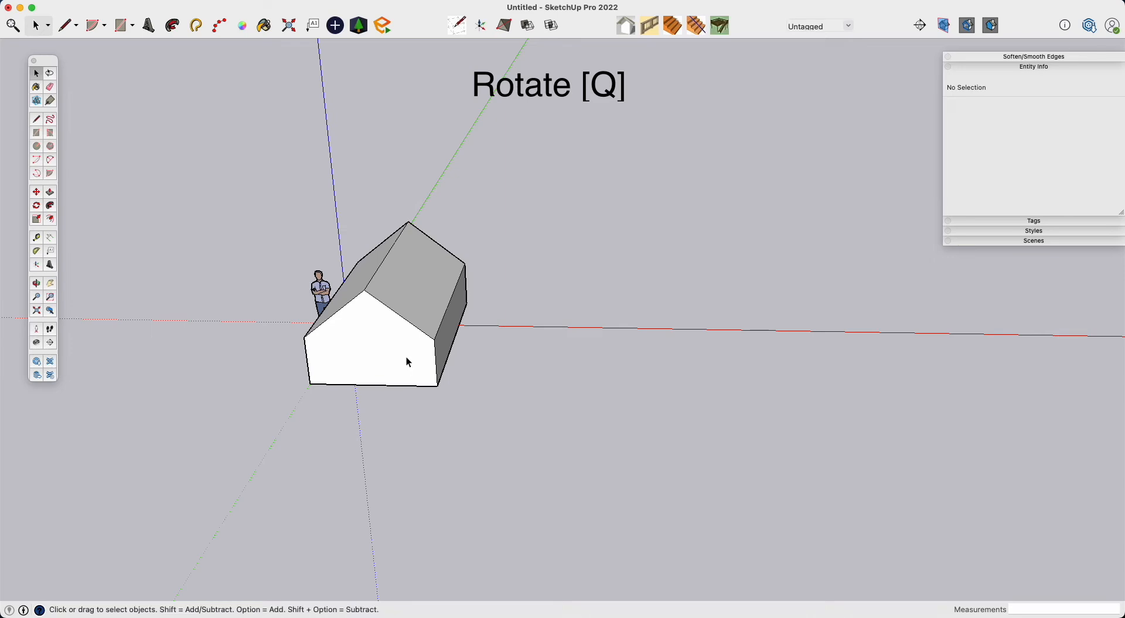
{"action": "triple_click", "coordinate": [409, 361]}
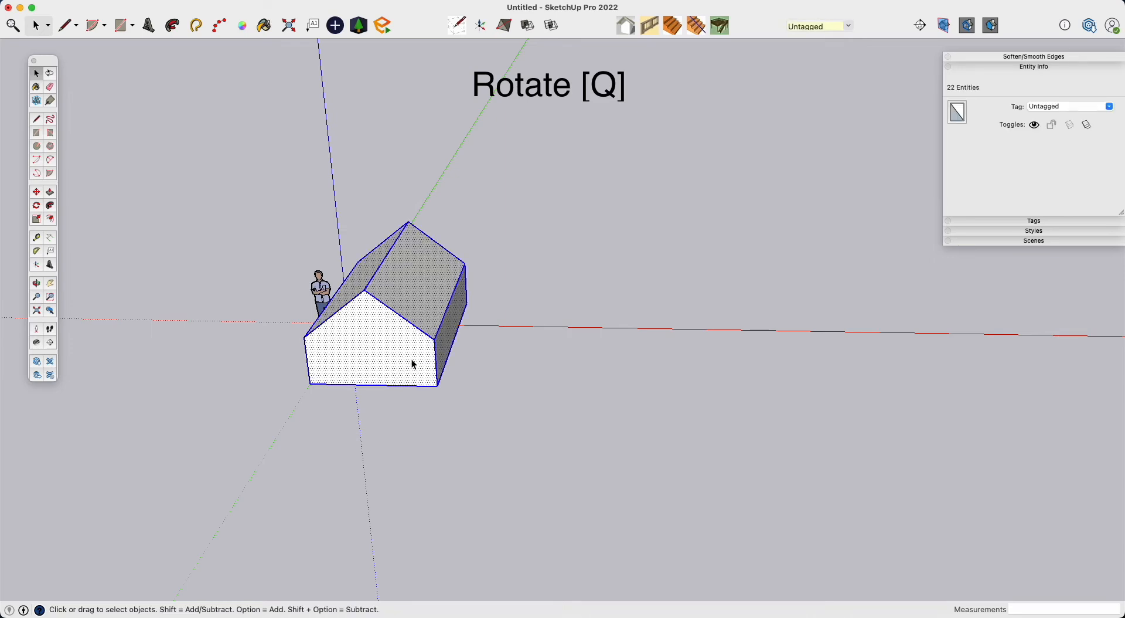
{"action": "key", "text": "q"}
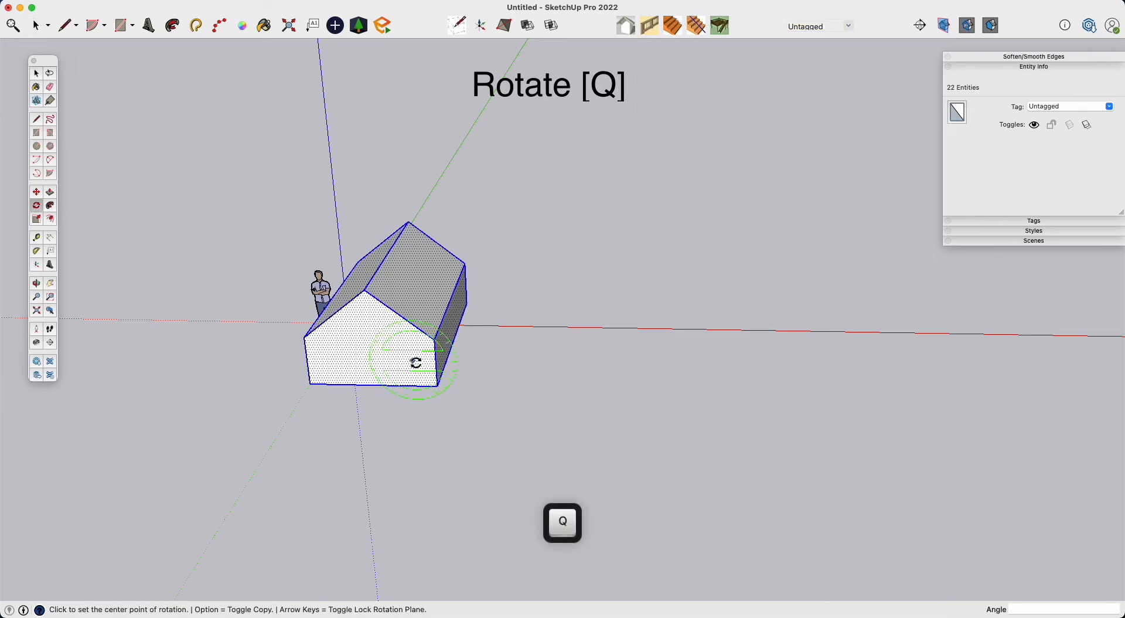
{"action": "scroll", "coordinate": [413, 360], "scroll_direction": "up", "scroll_amount": 3}
{"action": "middle_click_drag", "start_coordinate": [410, 350], "coordinate": [320, 356]}
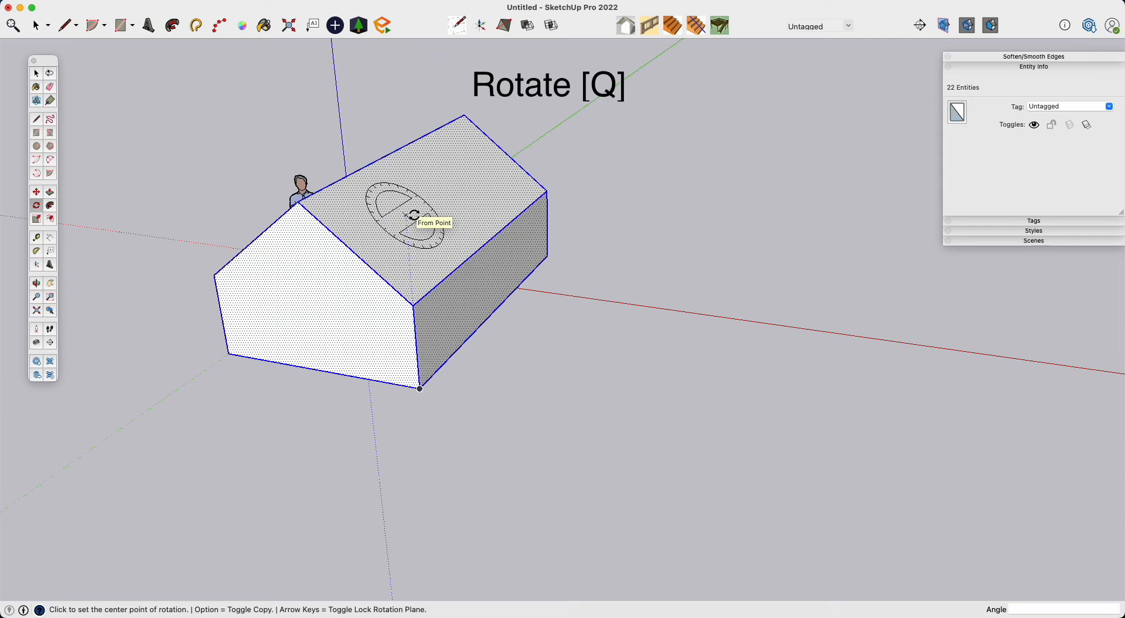
{"action": "middle_click_drag", "start_coordinate": [432, 371], "coordinate": [411, 273]}
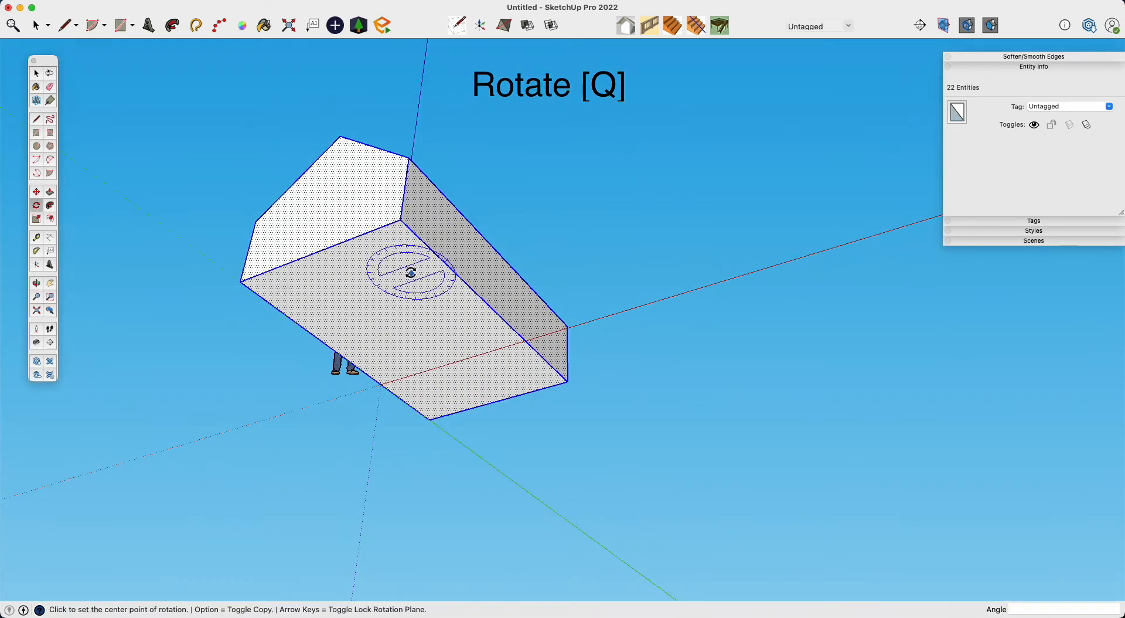
{"action": "middle_click_drag", "start_coordinate": [402, 226], "coordinate": [493, 390]}
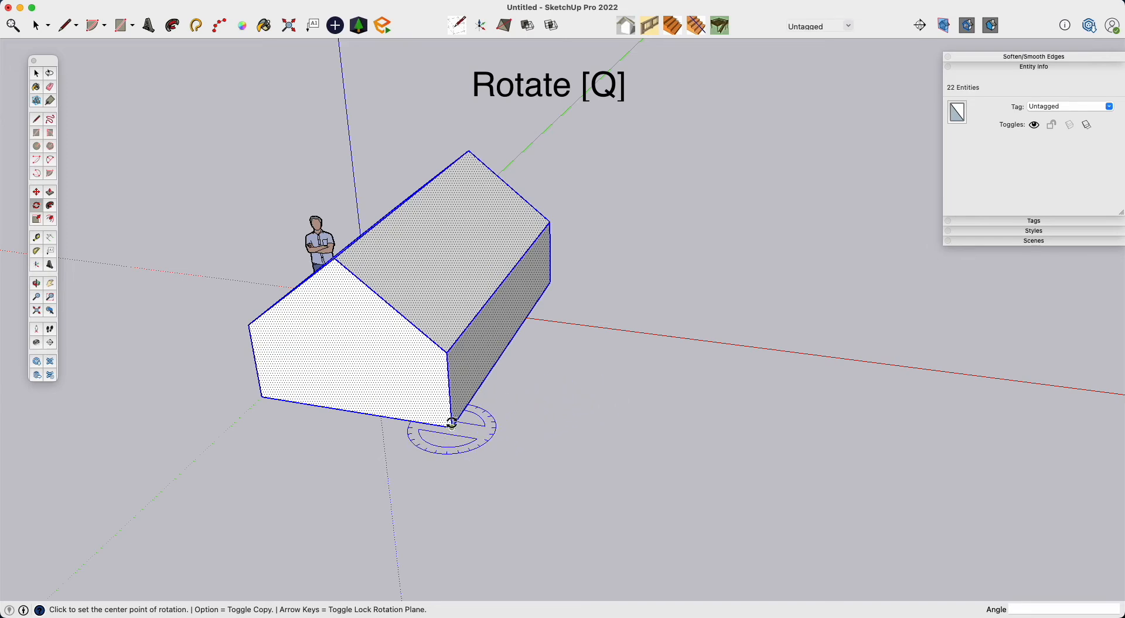
{"action": "scroll", "coordinate": [457, 428], "scroll_direction": "up", "scroll_amount": 5}
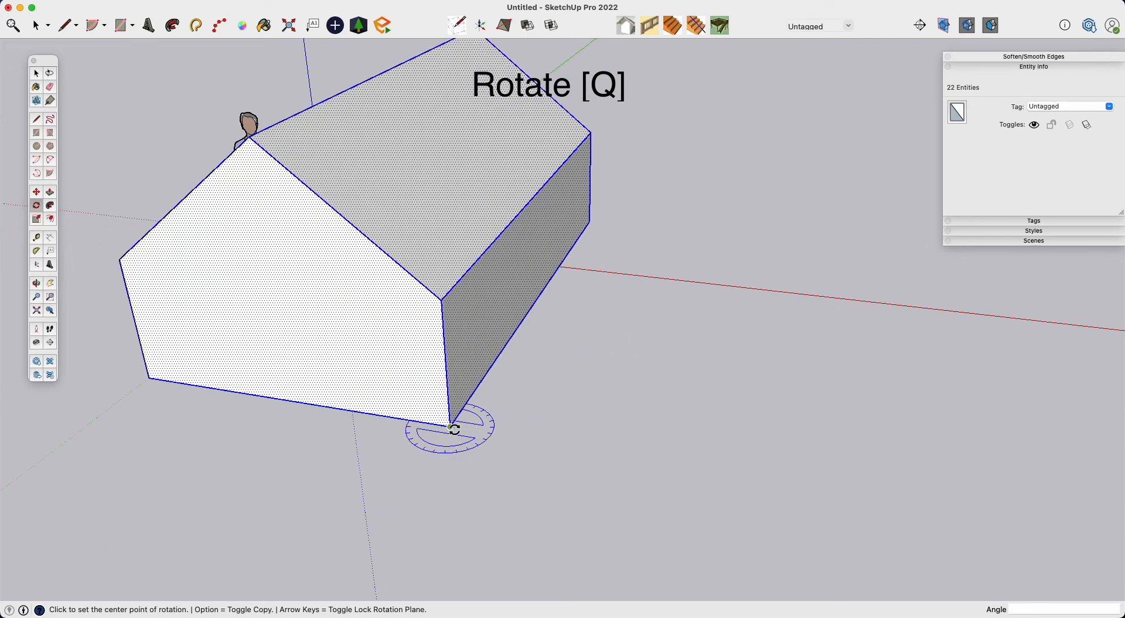
{"action": "mouse_move", "coordinate": [453, 410]}
{"action": "middle_mouse_down"}
{"action": "mouse_move", "coordinate": [500, 410]}
{"action": "mouse_move", "coordinate": [481, 394]}
{"action": "mouse_move", "coordinate": [457, 394]}
{"action": "middle_mouse_up"}
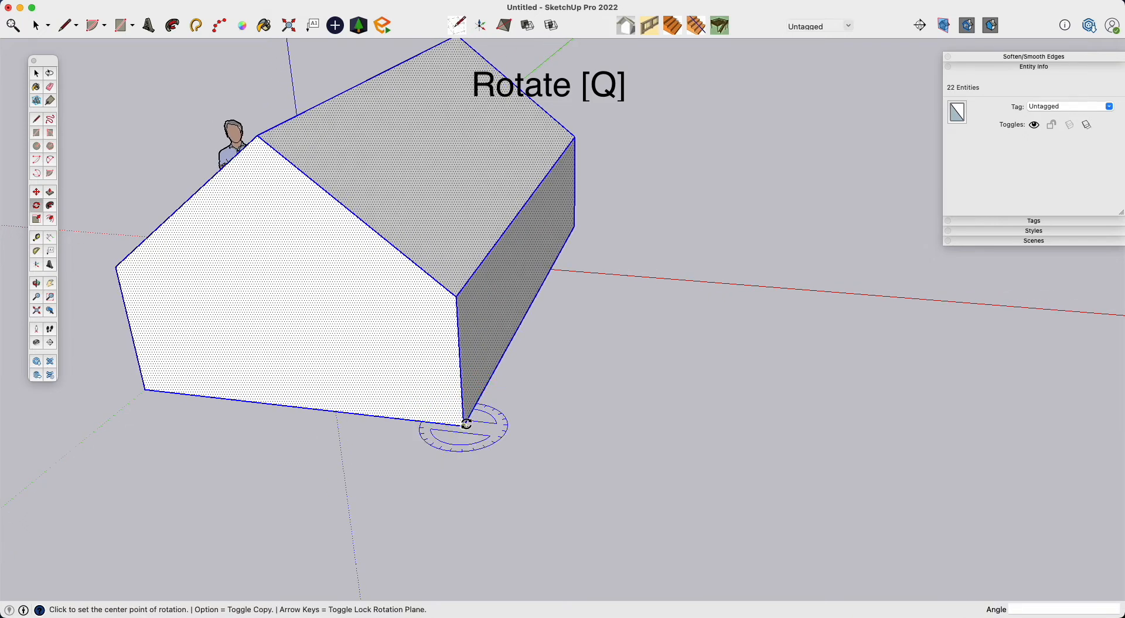
{"action": "key", "text": "Right"}
{"action": "key", "text": "Left"}
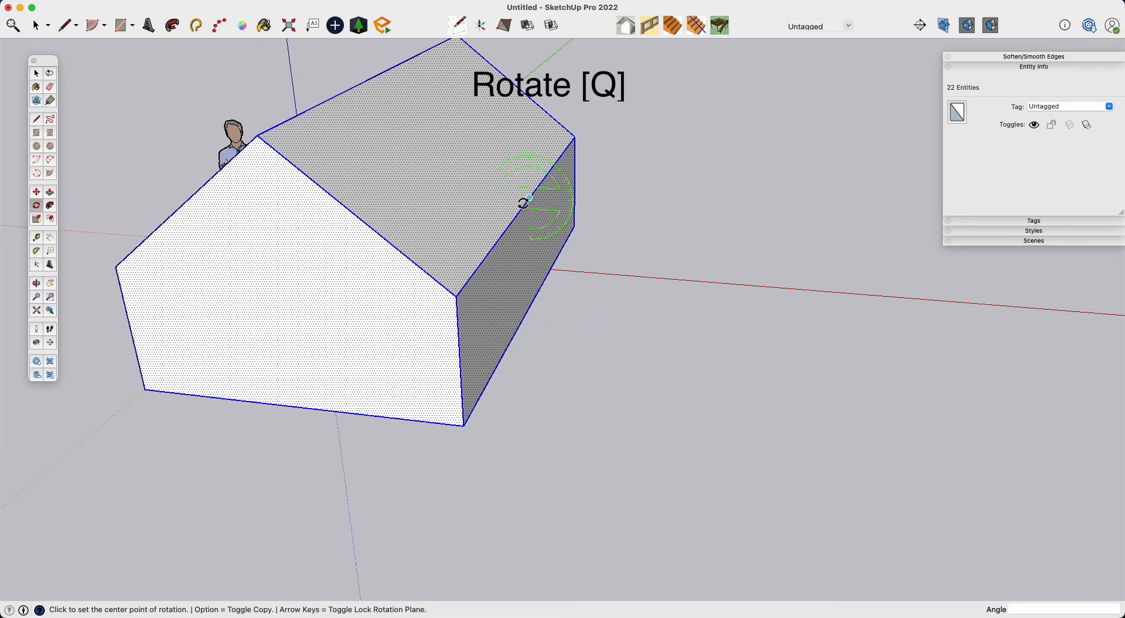
{"action": "left_click", "coordinate": [463, 425]}
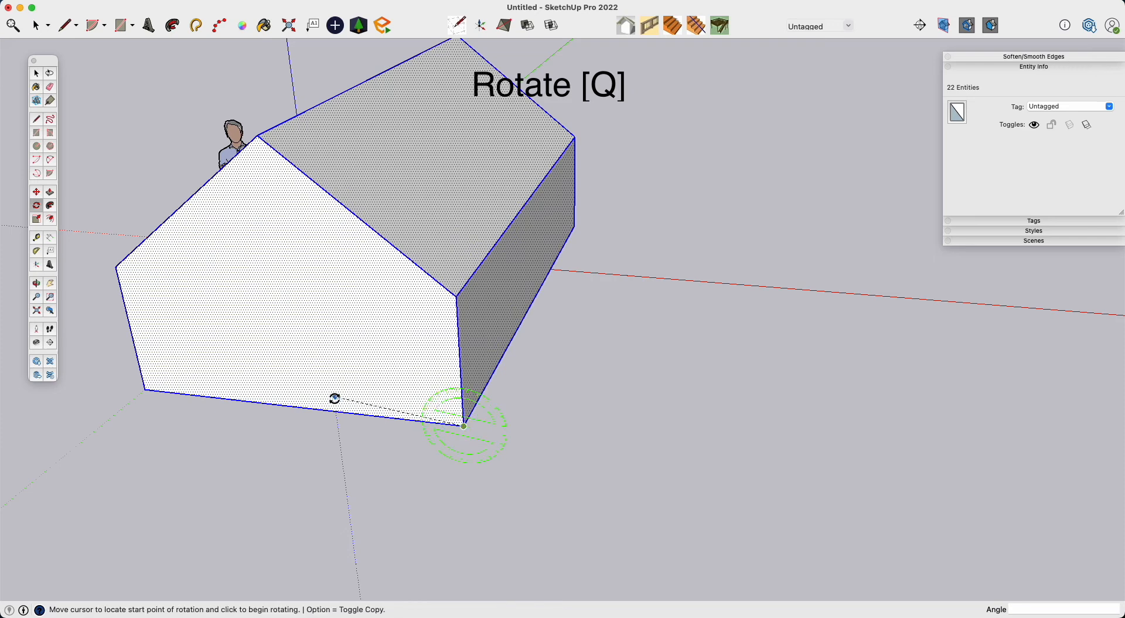
{"action": "left_click", "coordinate": [327, 409]}
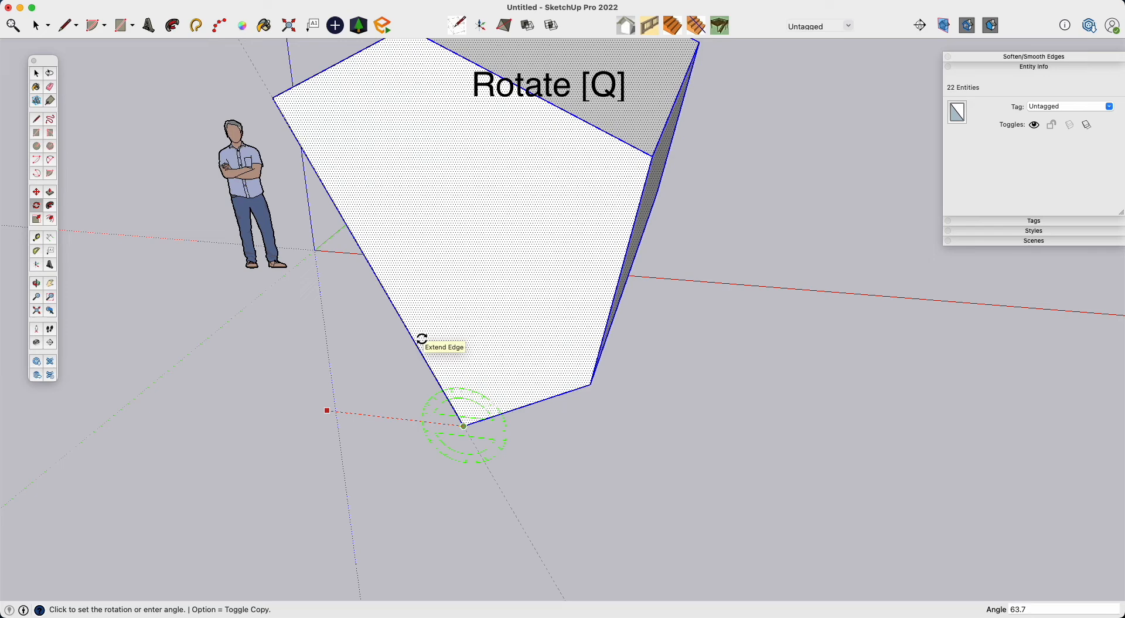
{"action": "type", "text": "90"}
{"action": "key", "text": "Return"}
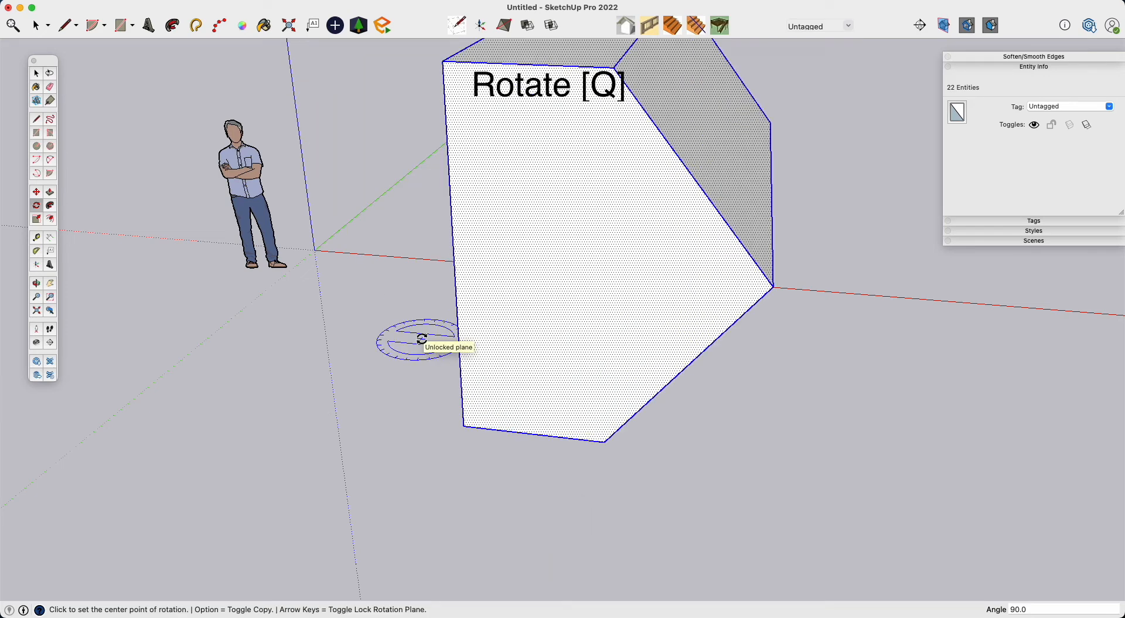
Rotate-copy the tipped house 90° around the same corner and green-axis direction, and array the copy with 3x.
{"action": "key", "text": "Left"}
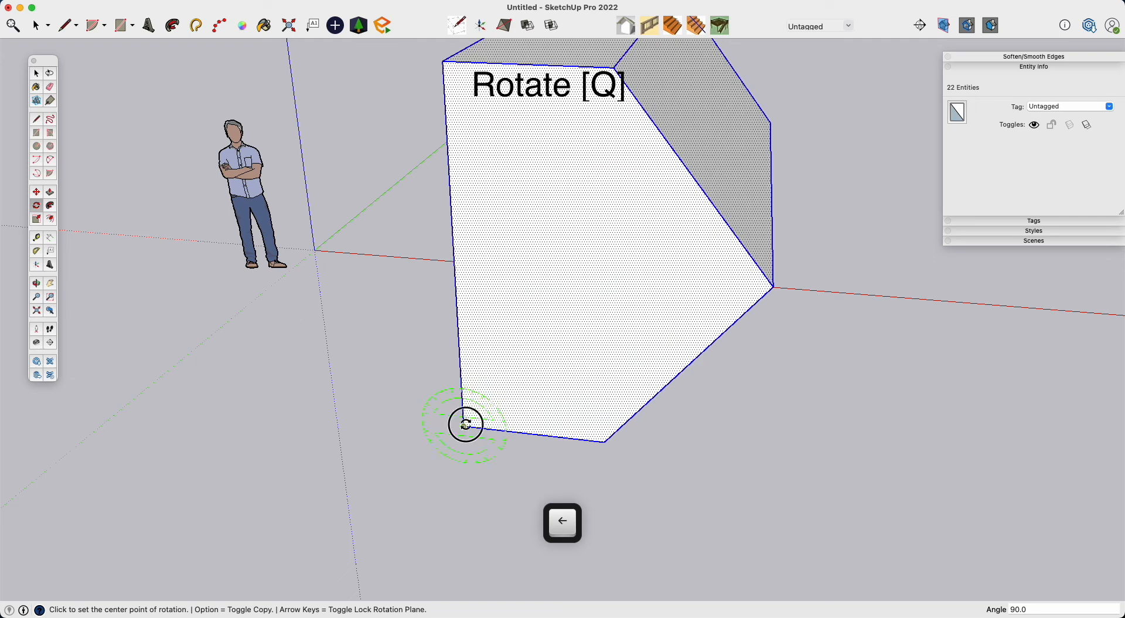
{"action": "left_click", "coordinate": [464, 424]}
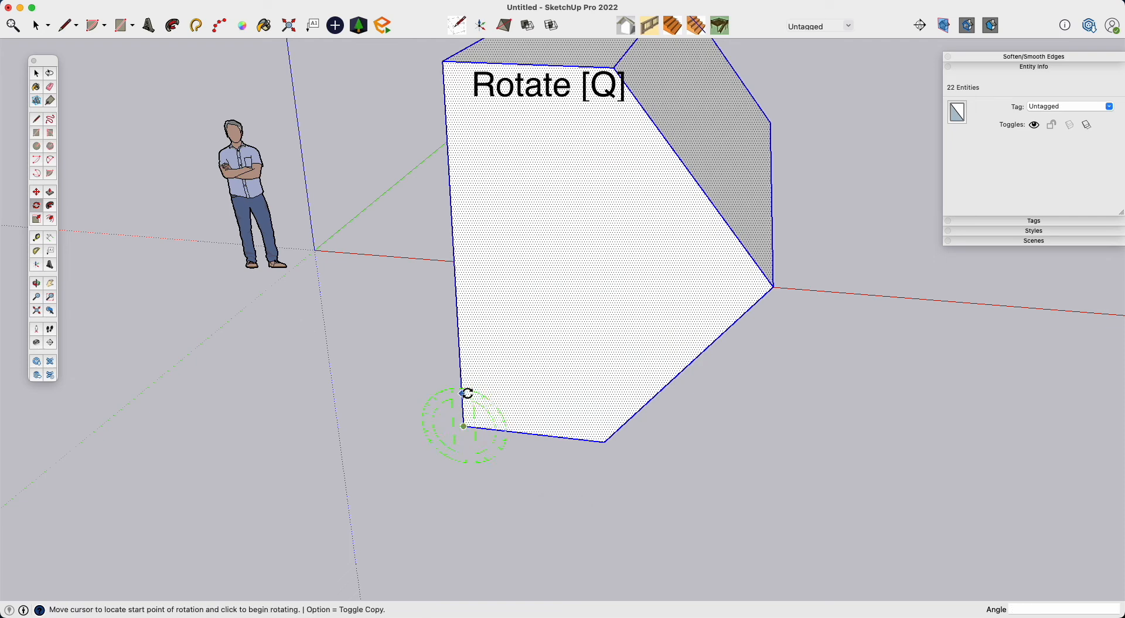
{"action": "left_click", "coordinate": [467, 392]}
{"action": "key", "text": "alt"}
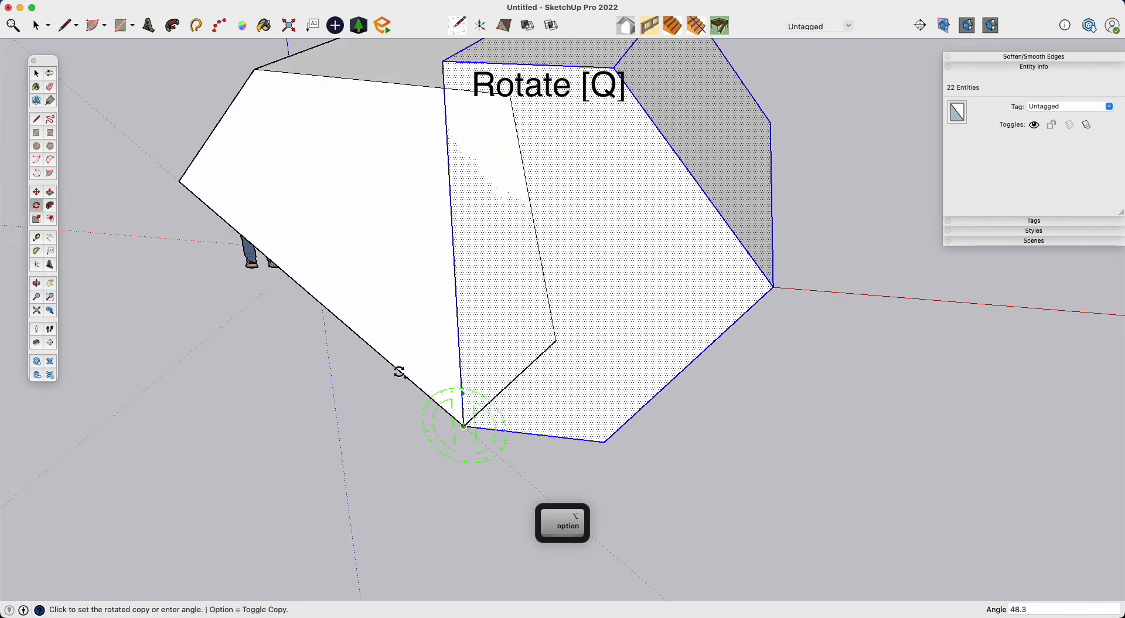
{"action": "type", "text": "9"}
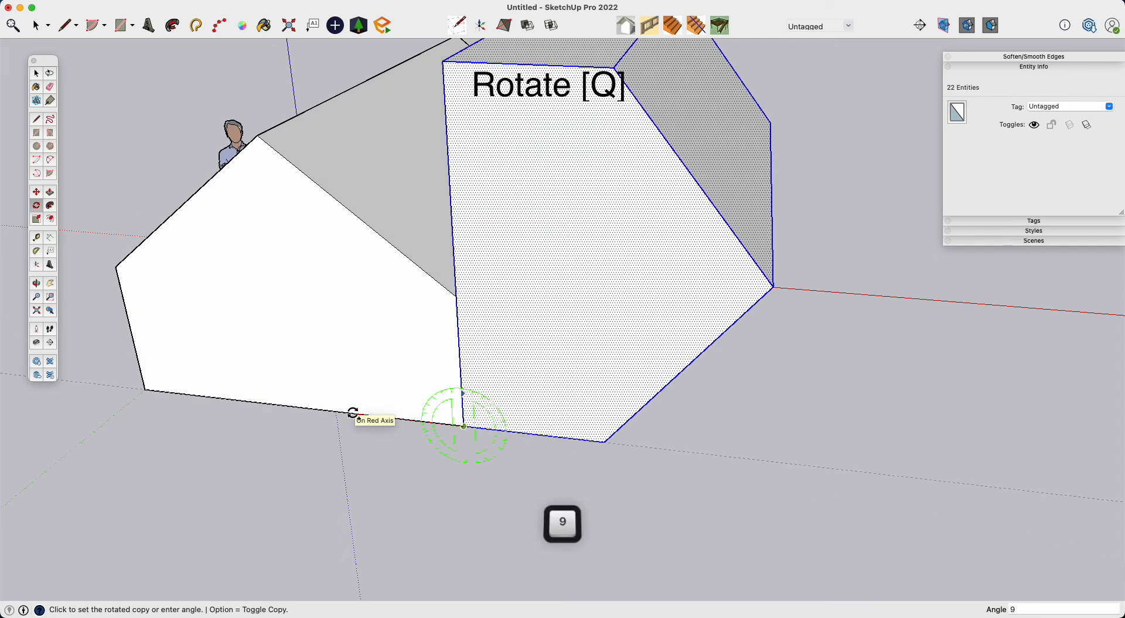
{"action": "type", "text": "0"}
{"action": "key", "text": "Return"}
{"action": "type", "text": "4x"}
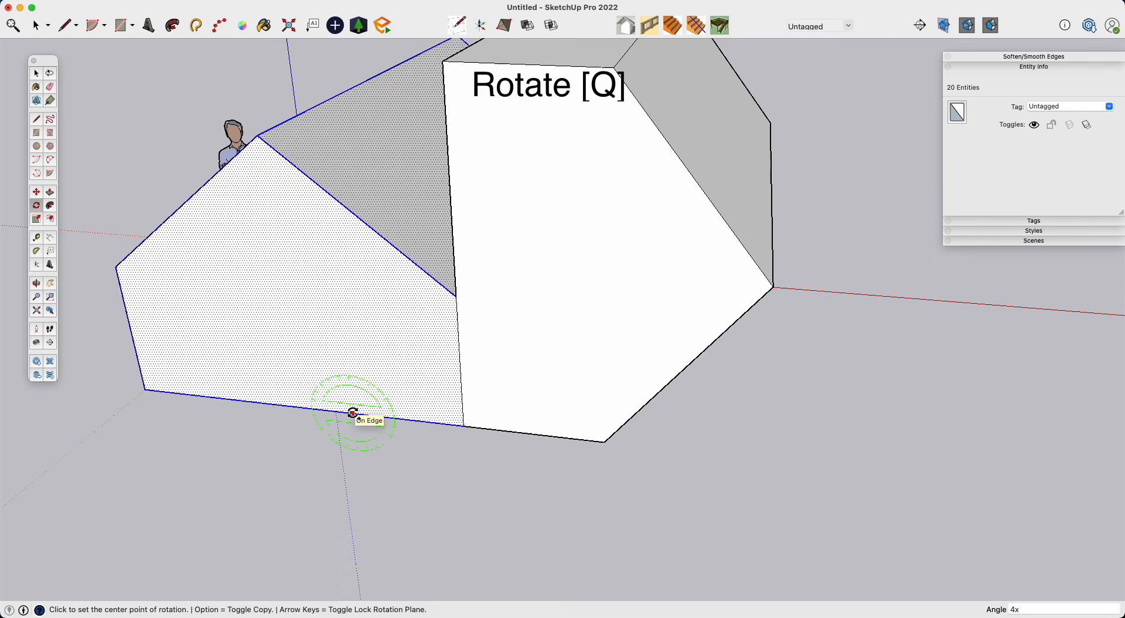
{"action": "key", "text": "BackSpace"}
{"action": "key", "text": "BackSpace"}
{"action": "type", "text": "3"}
{"action": "key", "text": "Return"}
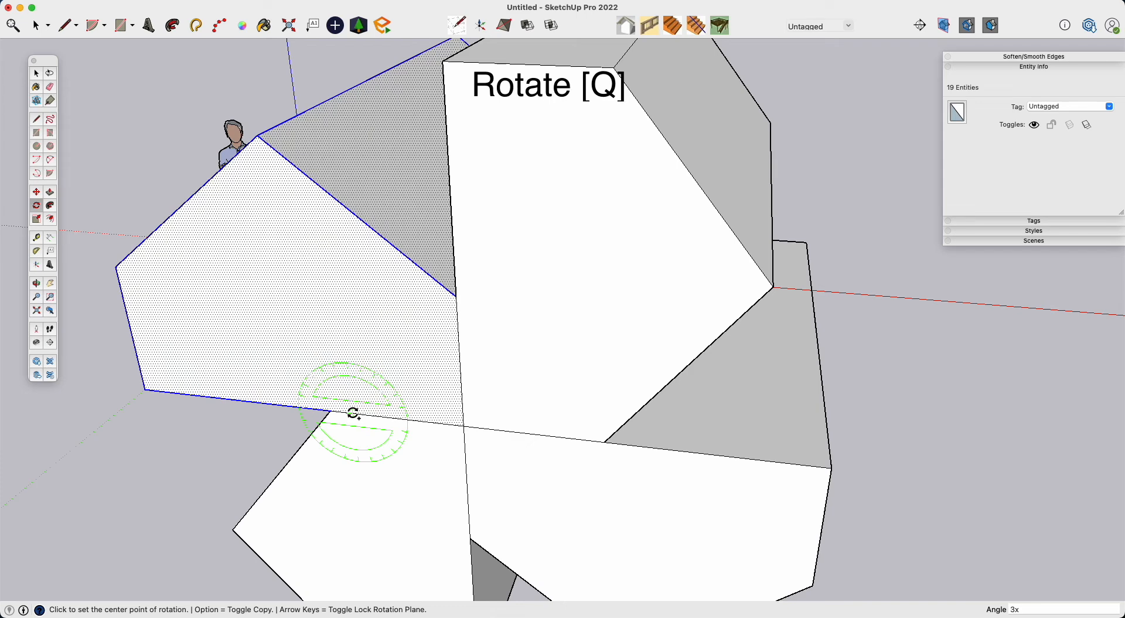
Change the radial array of the house to 2x and clear the selection.
{"action": "type", "text": "2"}
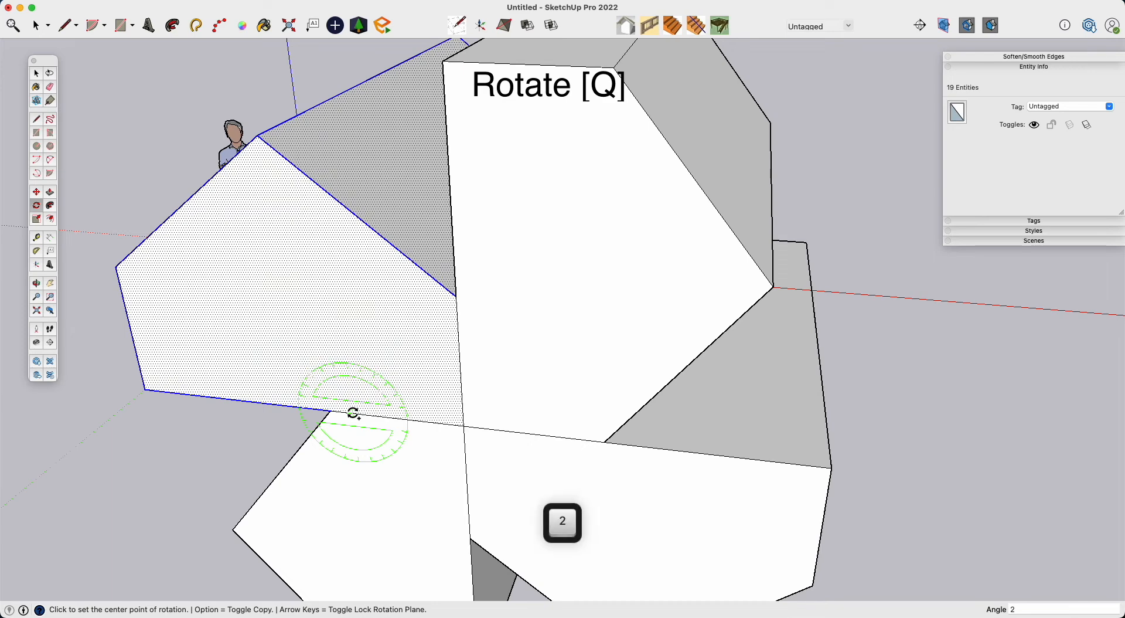
{"action": "key", "text": "Return"}
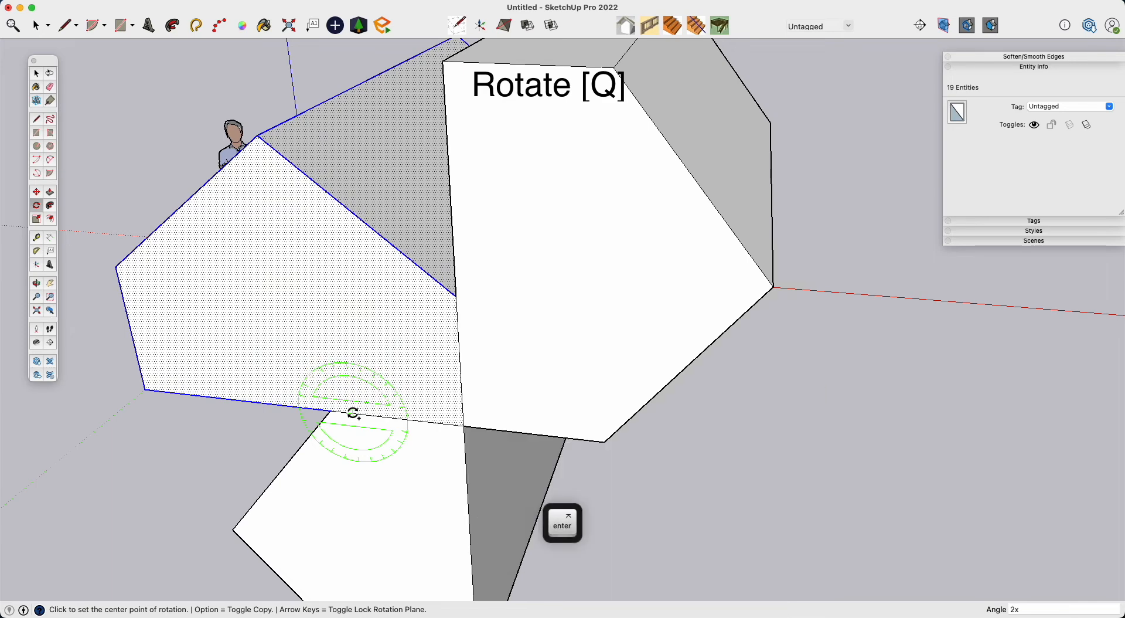
{"action": "key", "text": "space"}
{"action": "scroll", "coordinate": [352, 413], "scroll_direction": "down", "scroll_amount": 5}
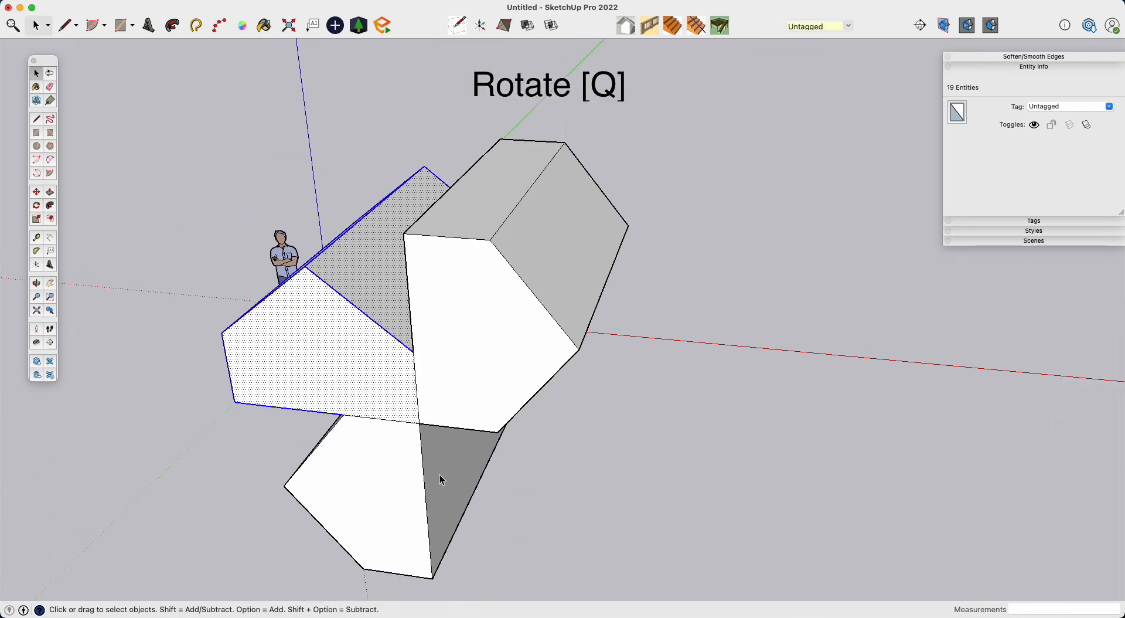
{"action": "middle_click_drag", "start_coordinate": [440, 479], "coordinate": [405, 416], "text": "shift"}
{"action": "left_click", "coordinate": [624, 543]}
Draw a loose line along the red direction beside the houses with length 45, and change its length to 60.
{"action": "key", "text": "t"}
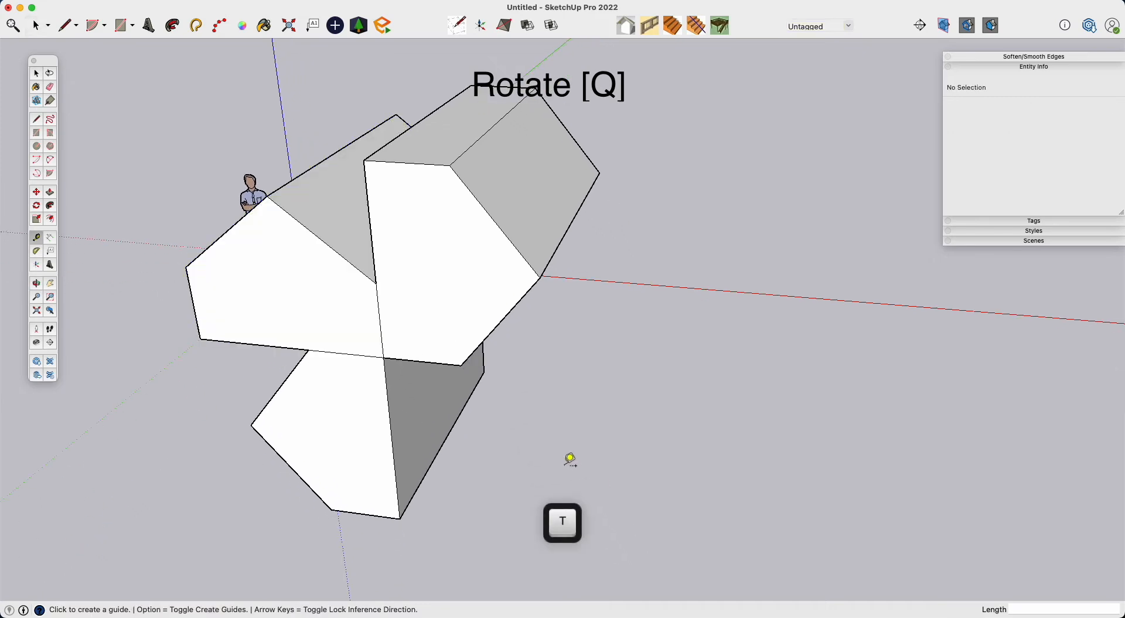
{"action": "key", "text": "space"}
{"action": "key", "text": "l"}
{"action": "left_click", "coordinate": [528, 448]}
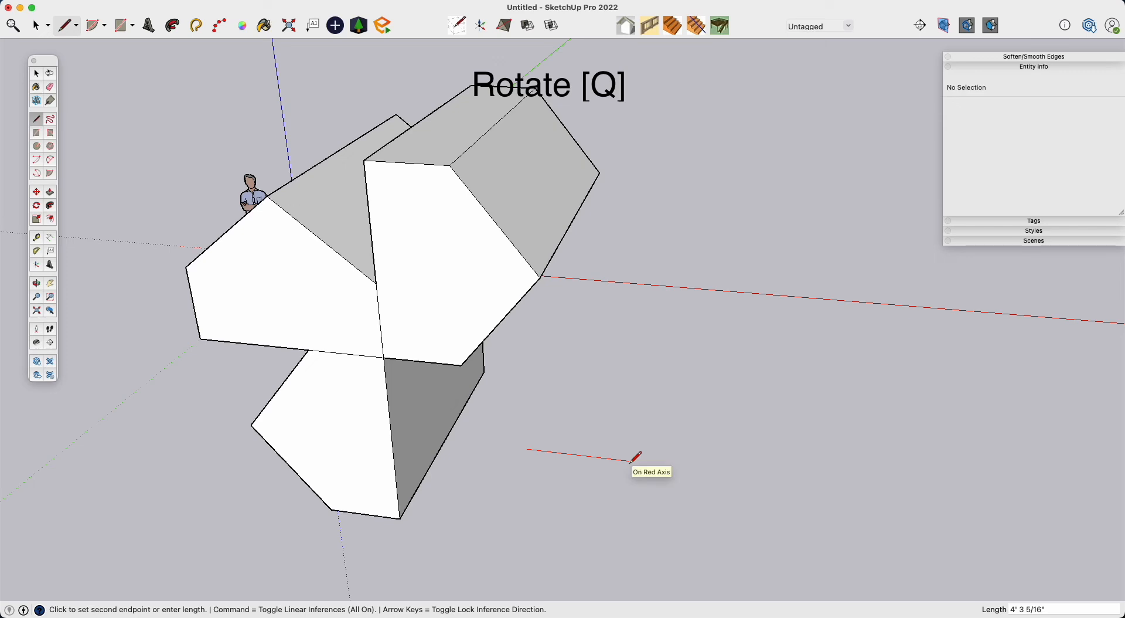
{"action": "type", "text": "45"}
{"action": "key", "text": "Return"}
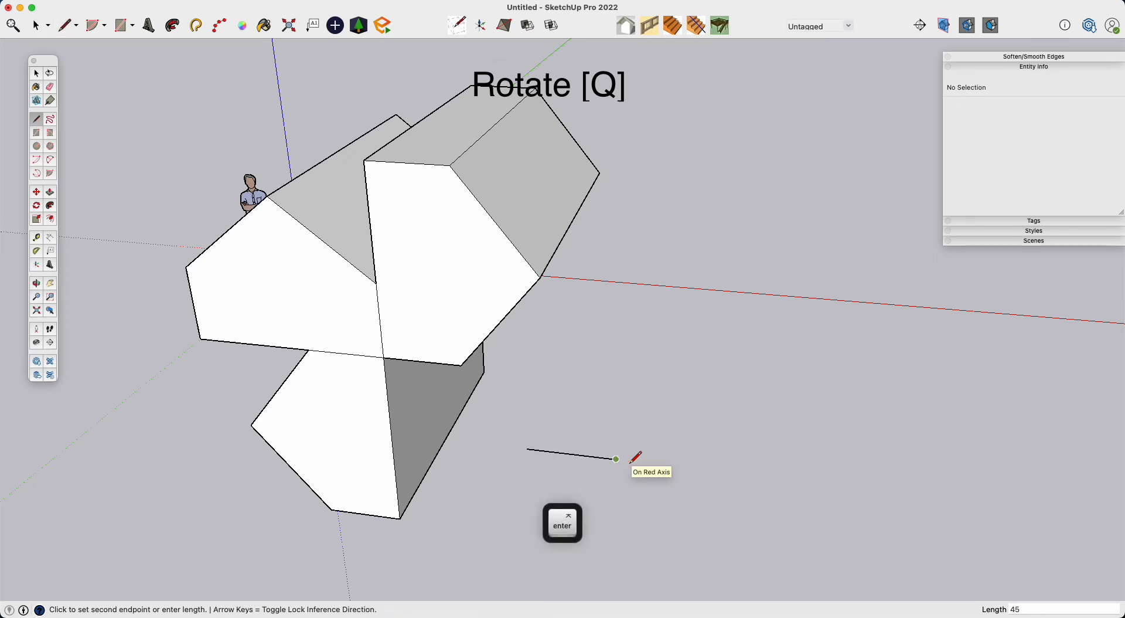
{"action": "type", "text": "60"}
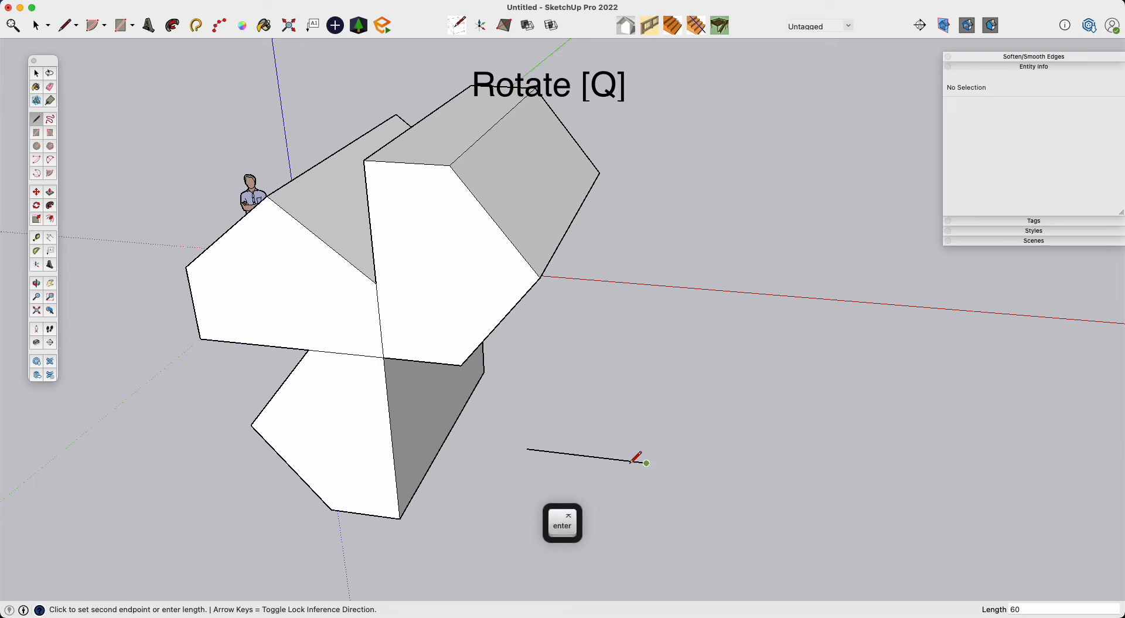
{"action": "key", "text": "space"}
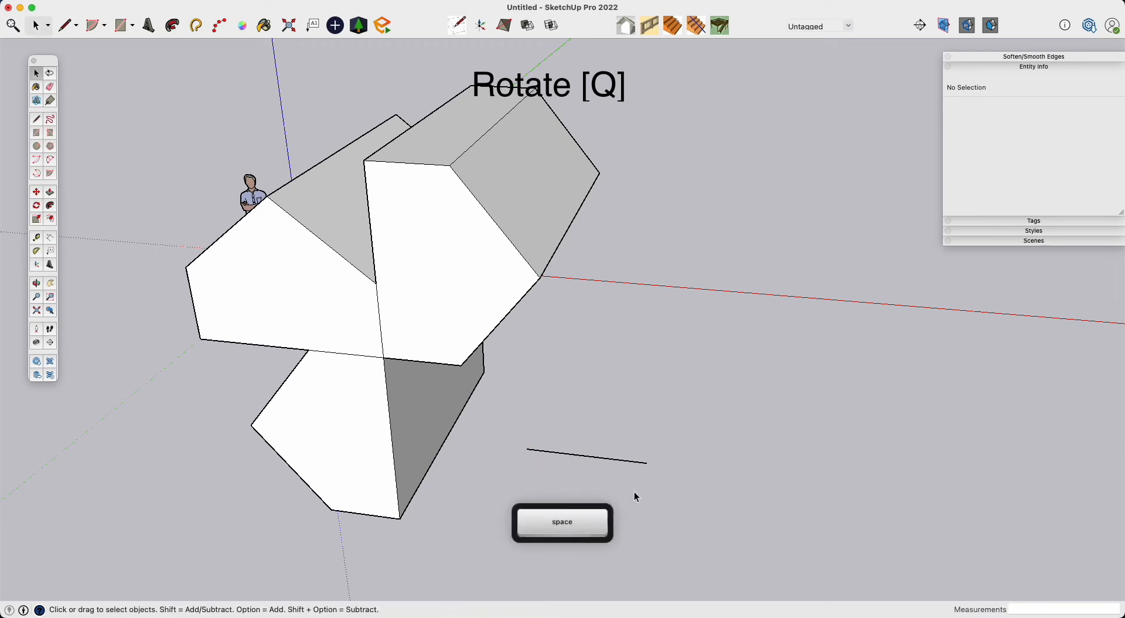
Erase the loose line, and undo the radial house copies and the 90° rotation.
{"action": "key", "text": "e"}
{"action": "key", "text": "space"}
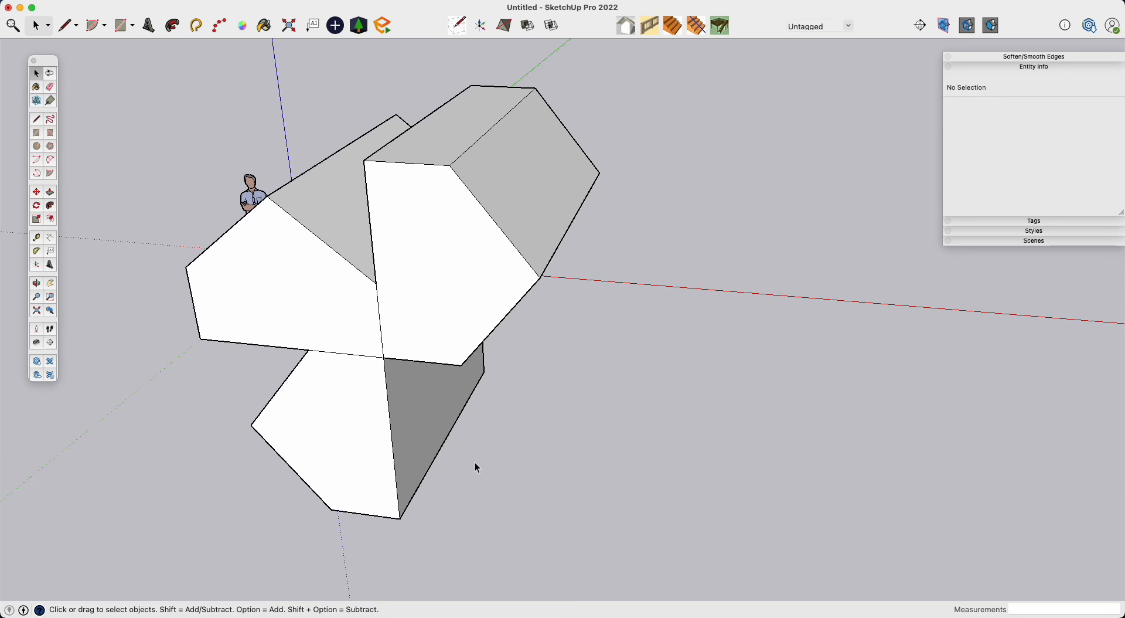
{"action": "key", "text": "super+z"}
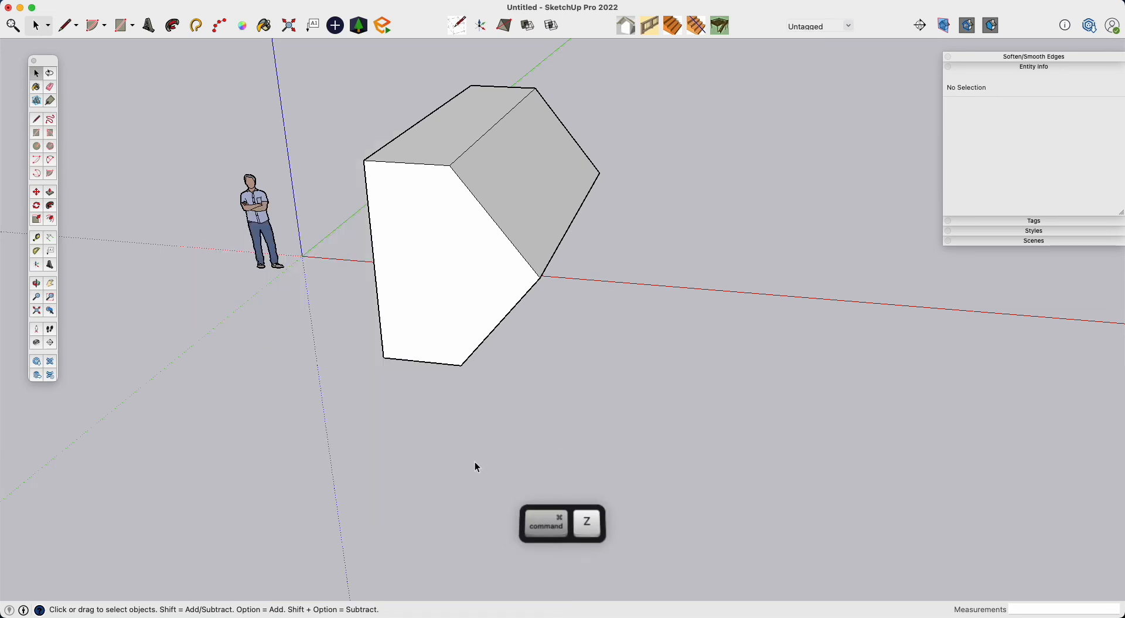
{"action": "key", "text": "super+z"}
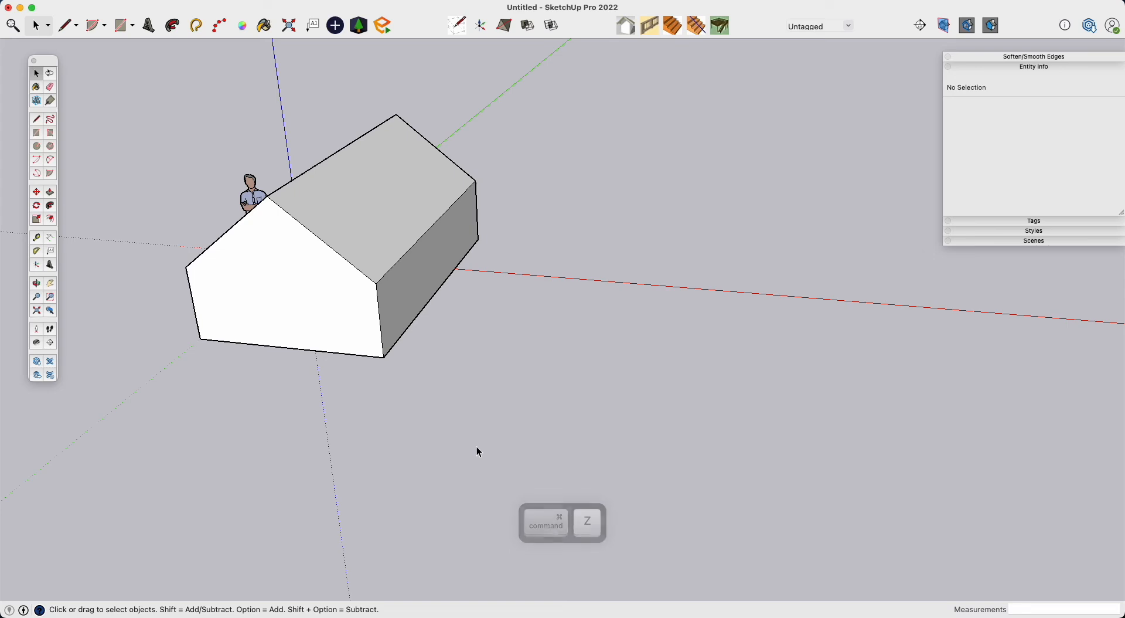
Select the whole house with all its connected faces and edges.
{"action": "key", "text": "o"}
{"action": "left_click_drag", "start_coordinate": [402, 409], "coordinate": [321, 422]}
{"action": "key", "text": "space"}
{"action": "middle_click_drag", "start_coordinate": [345, 367], "coordinate": [414, 360]}
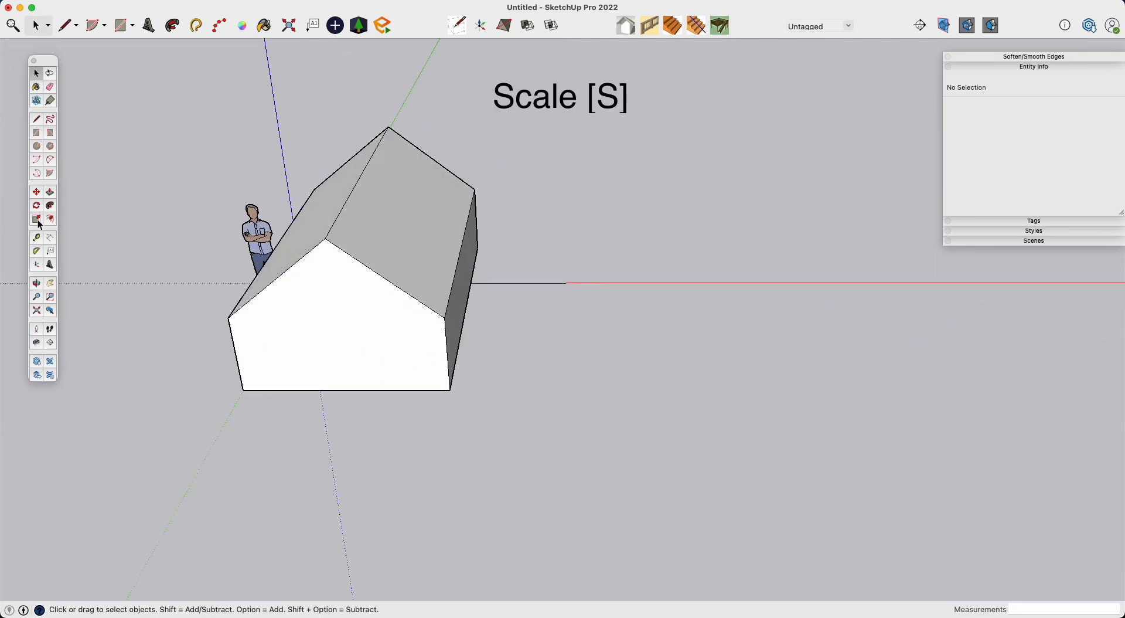
{"action": "triple_click", "coordinate": [382, 355]}
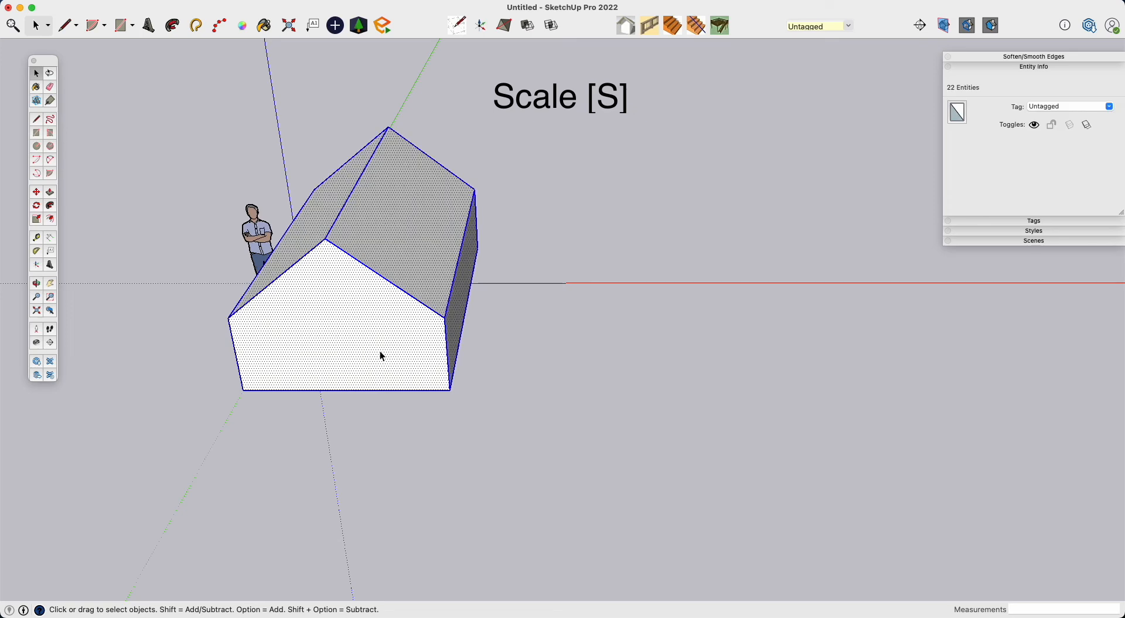
Try stretching the selected house along the red axis from its long side wall, to a scale of about 2.50.
{"action": "key", "text": "s"}
{"action": "middle_click_drag", "start_coordinate": [537, 425], "coordinate": [340, 457]}
{"action": "middle_click_drag", "start_coordinate": [505, 283], "coordinate": [457, 343], "text": "shift"}
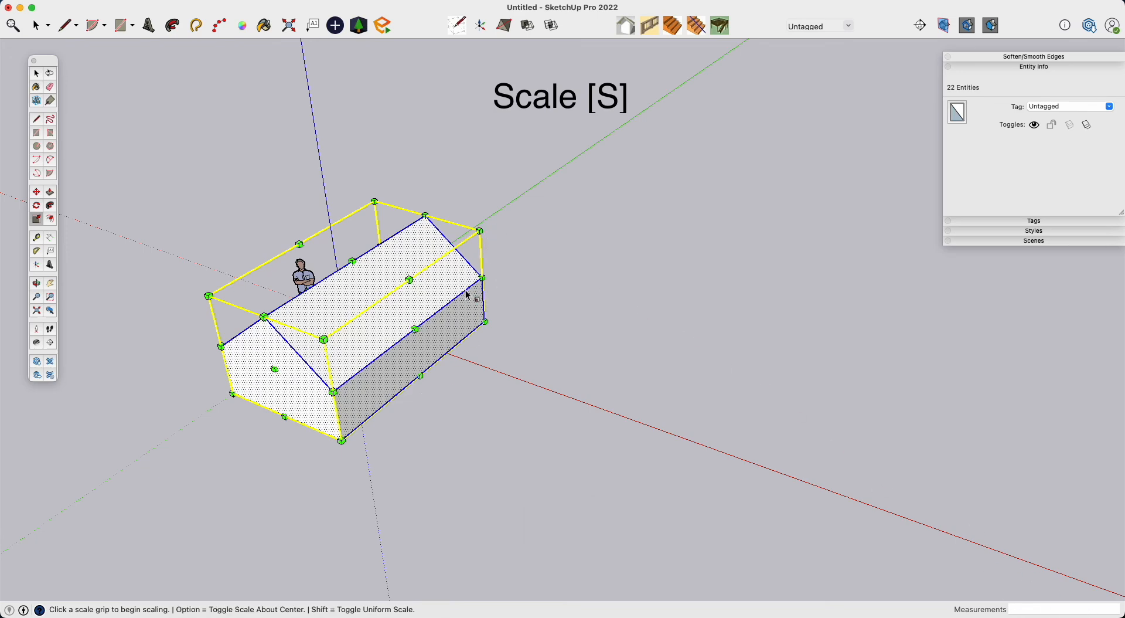
{"action": "left_click", "coordinate": [415, 330]}
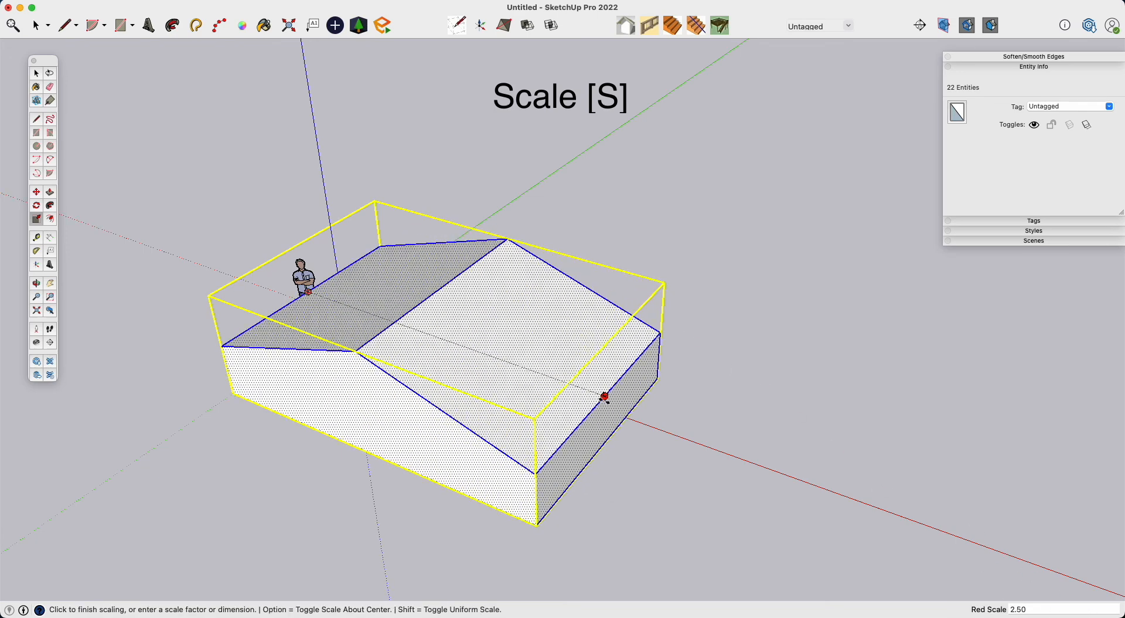
{"action": "key", "text": "space"}
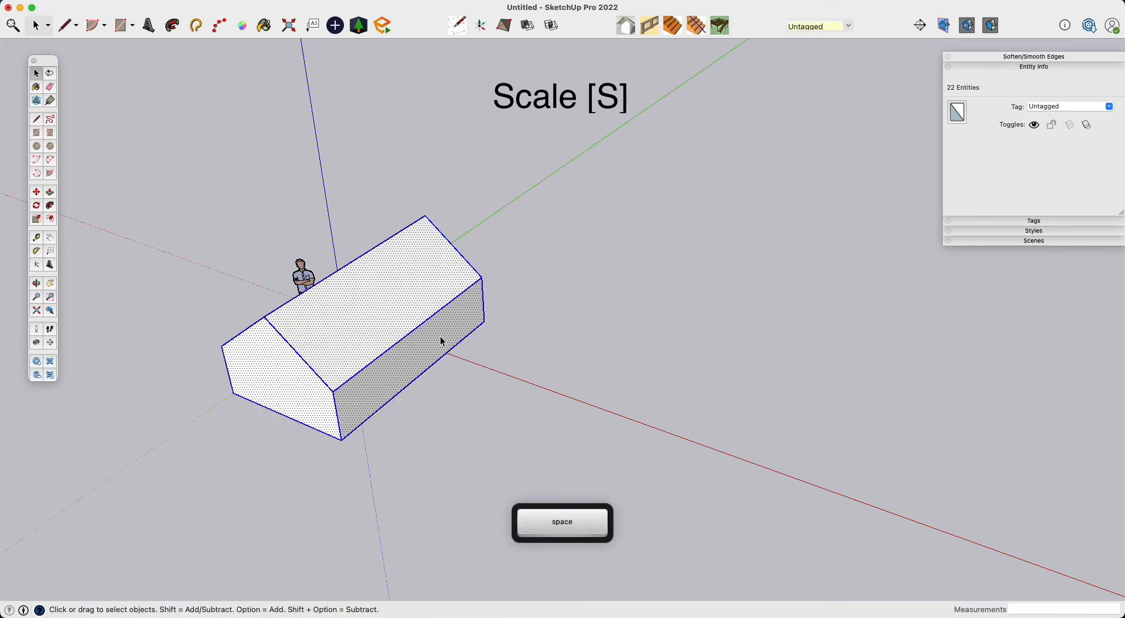
Try scaling the house uniformly from an upper corner to about 1.50, and along red and green together to about 2.38,2.15.
{"action": "key", "text": "s"}
{"action": "left_click", "coordinate": [477, 228]}
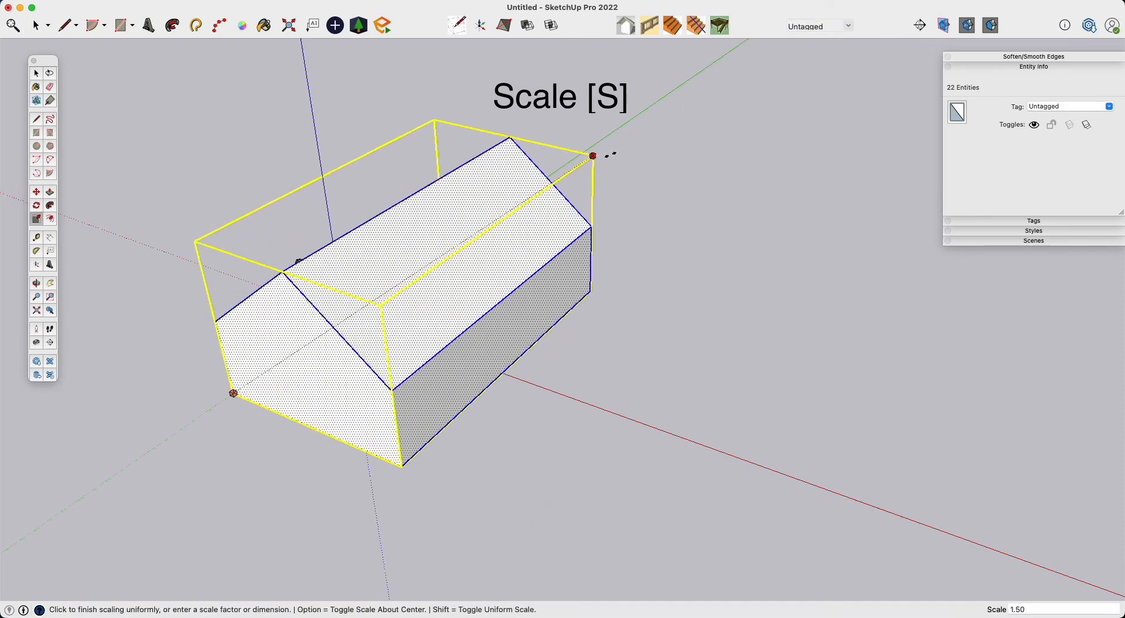
{"action": "key", "text": "Escape"}
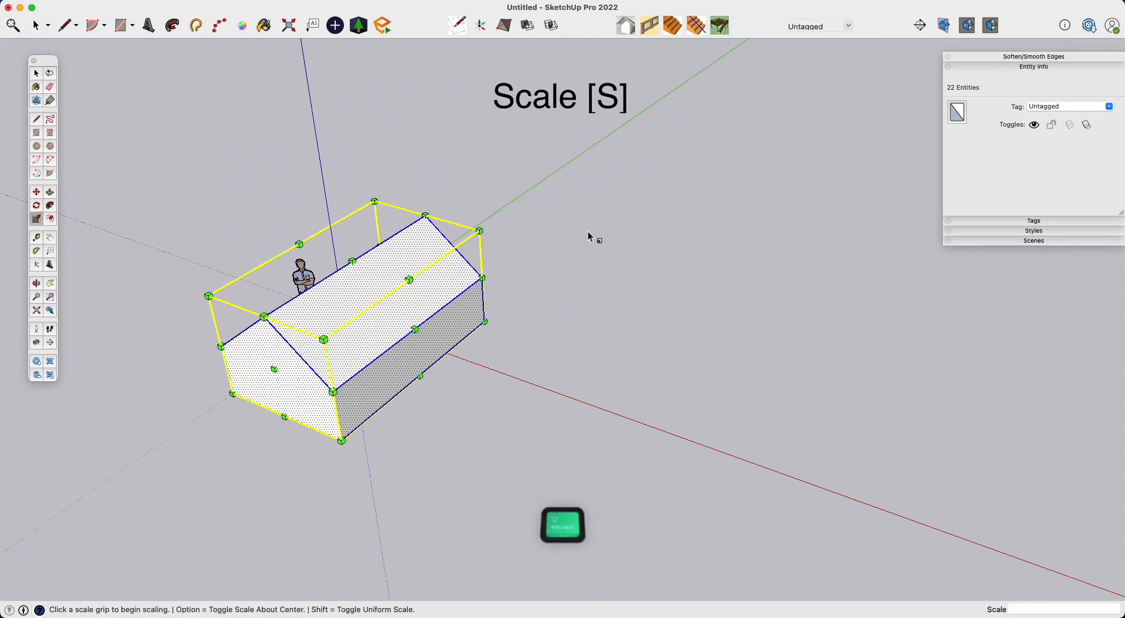
{"action": "left_click", "coordinate": [482, 279]}
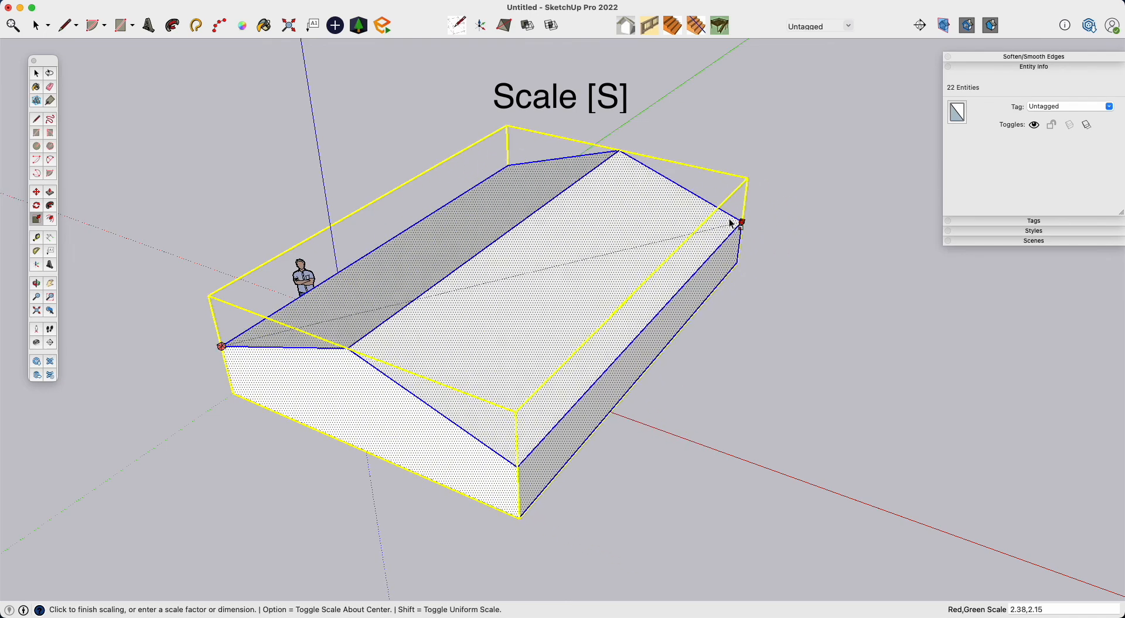
{"action": "key", "text": "space"}
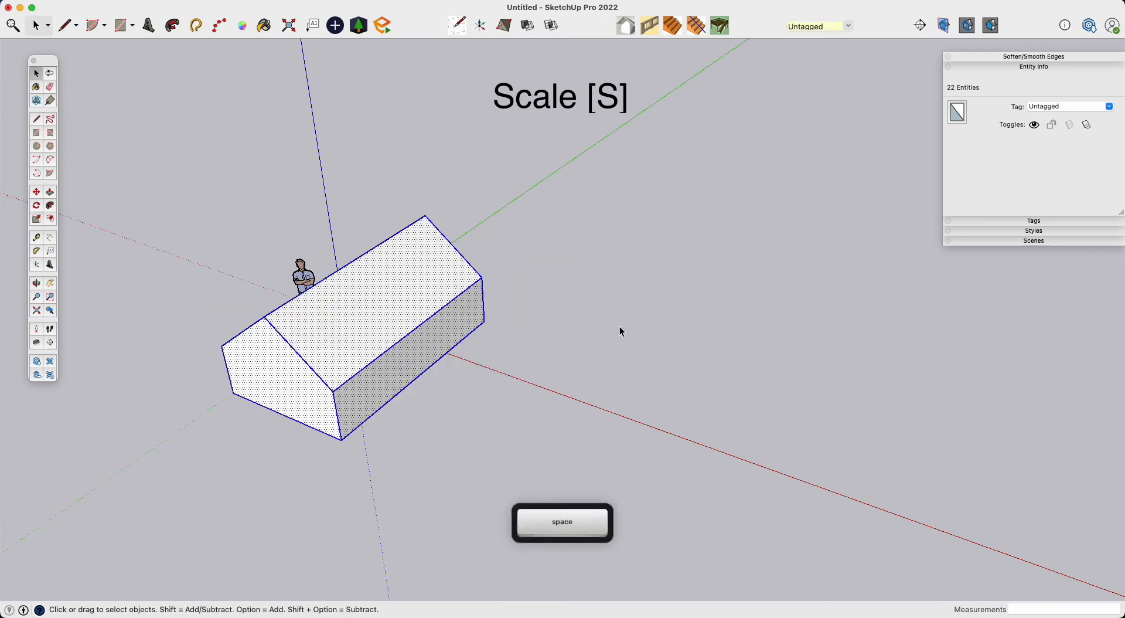
Try scaling the widened house uniformly from its front upper corner to about 1.50, and about its center to about 1.68.
{"action": "middle_click_drag", "start_coordinate": [557, 359], "coordinate": [533, 385]}
{"action": "key", "text": "s"}
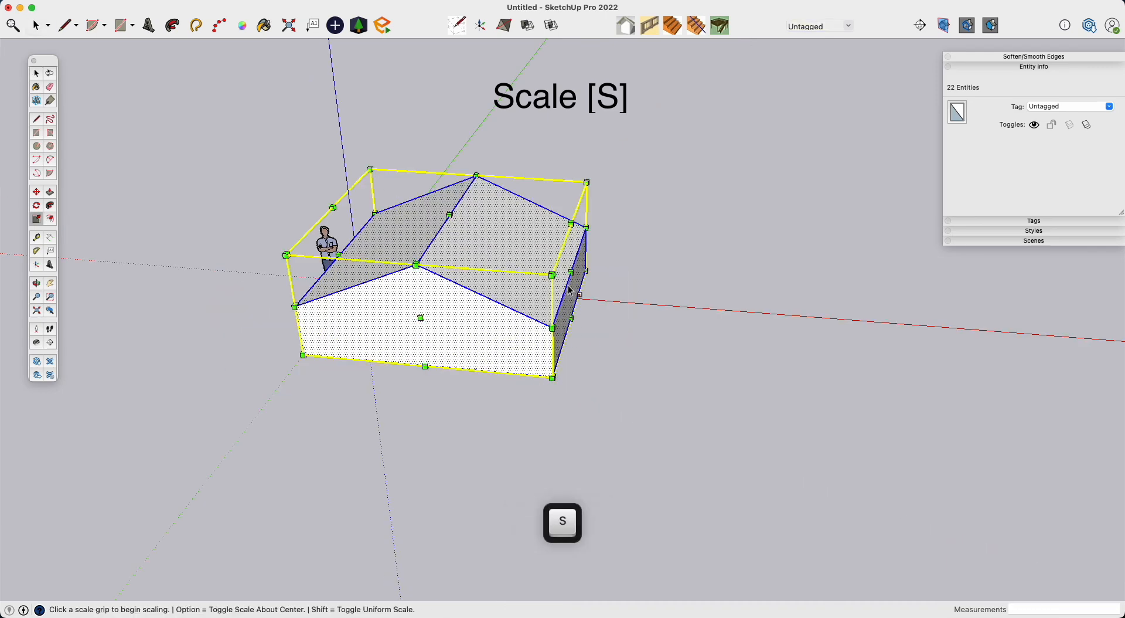
{"action": "left_click", "coordinate": [551, 274]}
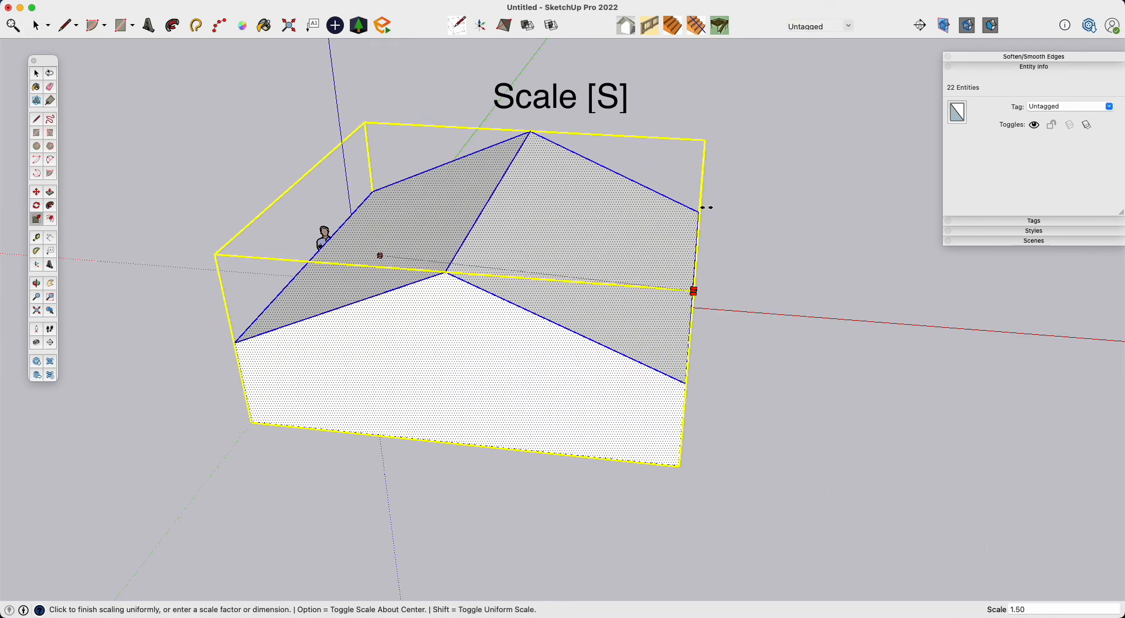
{"action": "middle_click_drag", "start_coordinate": [647, 289], "coordinate": [836, 261]}
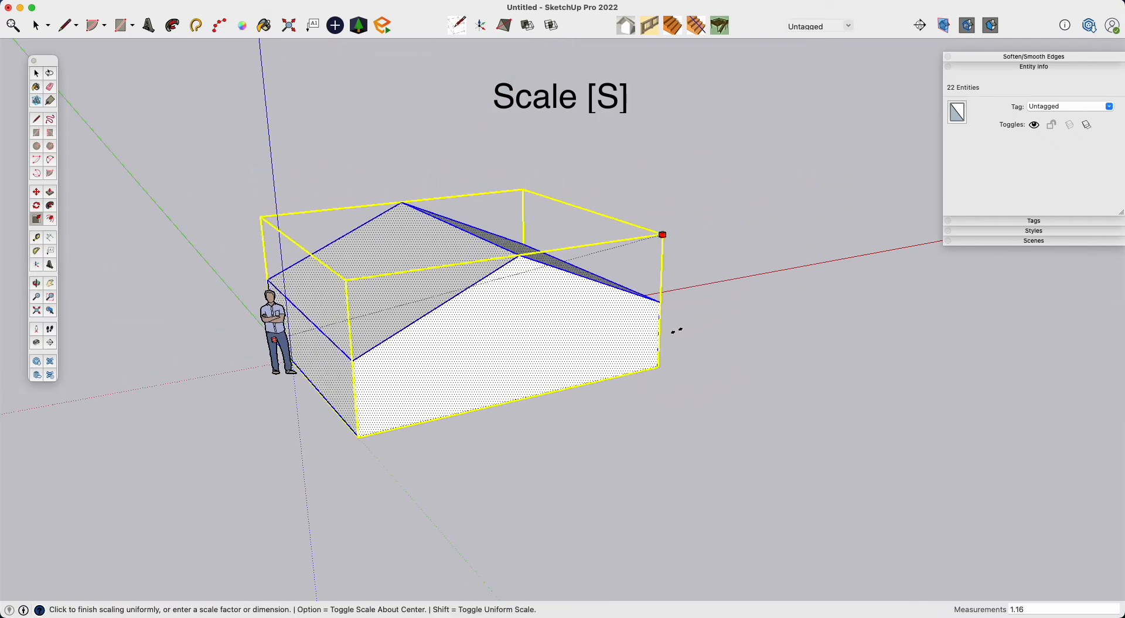
{"action": "key", "text": "alt"}
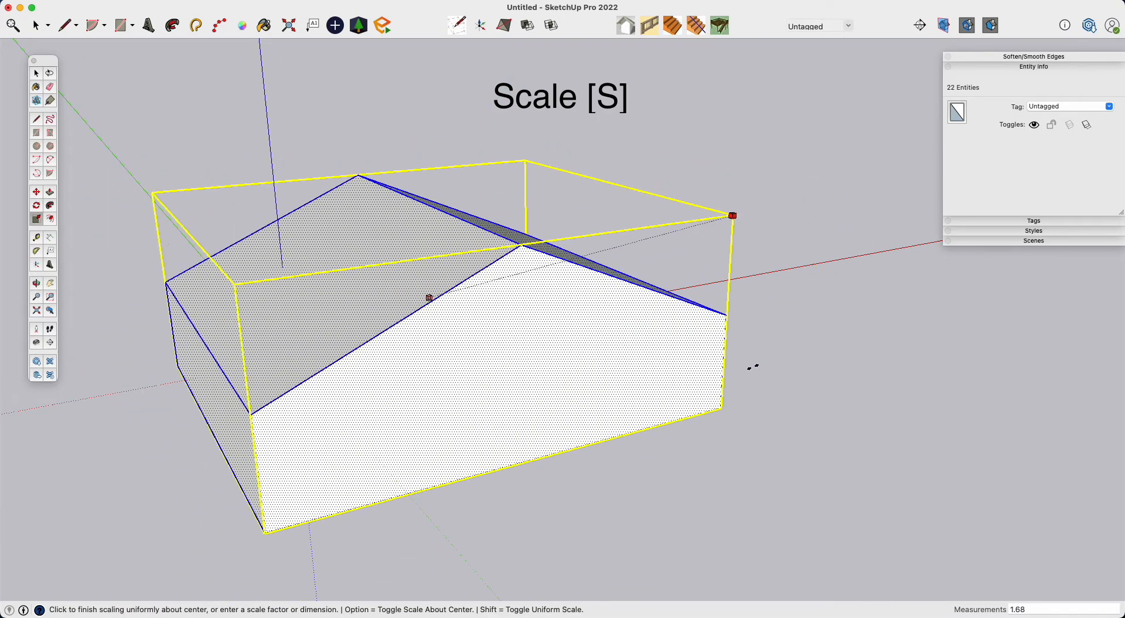
Try non-uniform scaling from the same corner, both from the opposite corner and about the center, and clear the selection.
{"action": "key", "text": "shift"}
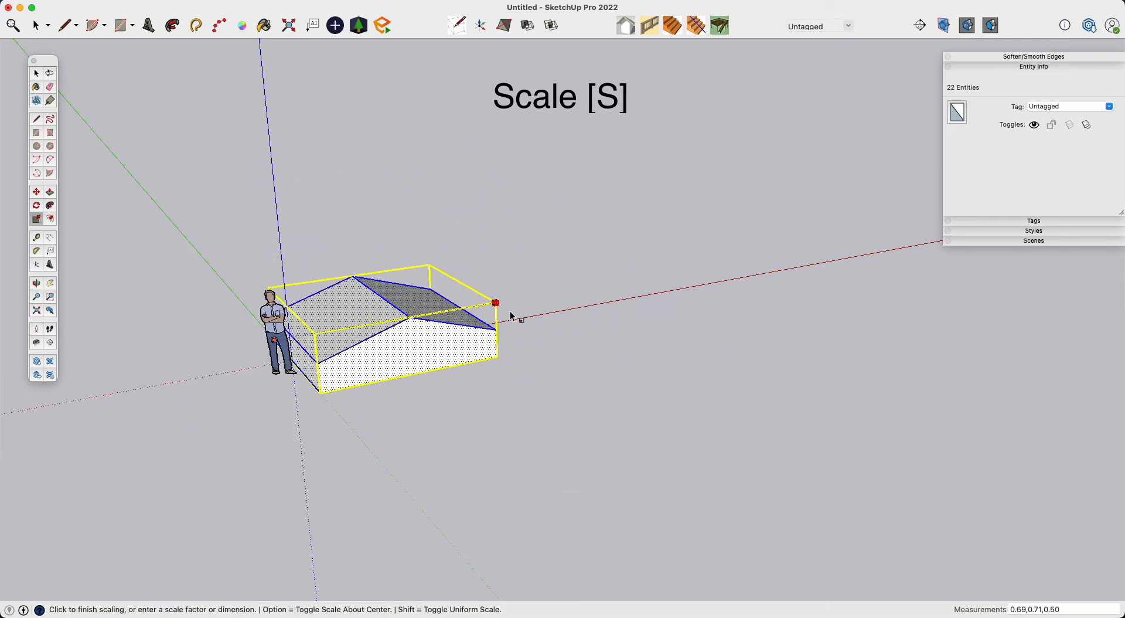
{"action": "middle_click_drag", "start_coordinate": [637, 261], "coordinate": [394, 404], "text": "shift"}
{"action": "key", "text": "shift"}
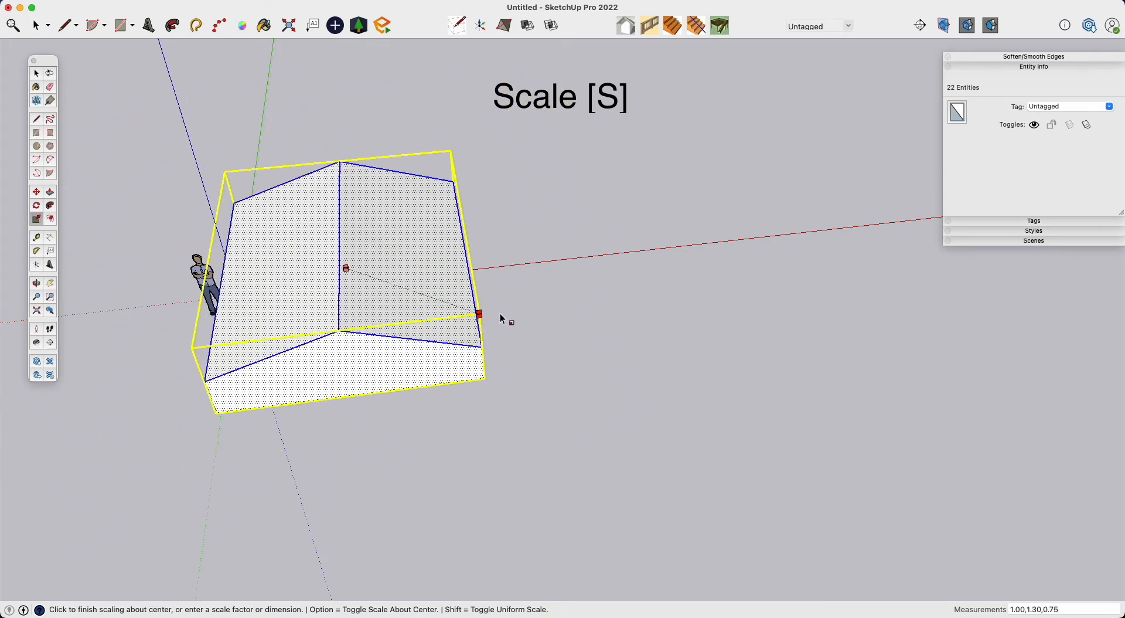
{"action": "key", "text": "alt"}
{"action": "key", "text": "space"}
{"action": "middle_click_drag", "start_coordinate": [600, 340], "coordinate": [549, 319]}
{"action": "left_click", "coordinate": [419, 349]}
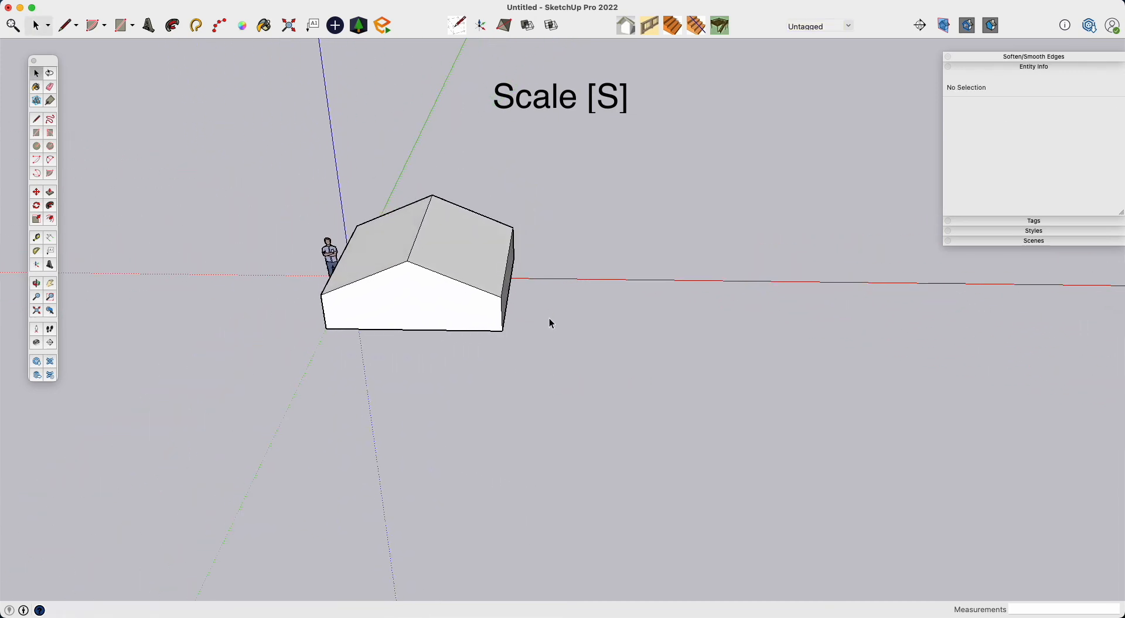
Select the whole house and scale it uniformly by a factor of 2 from its far upper corner.
{"action": "triple_click", "coordinate": [447, 317]}
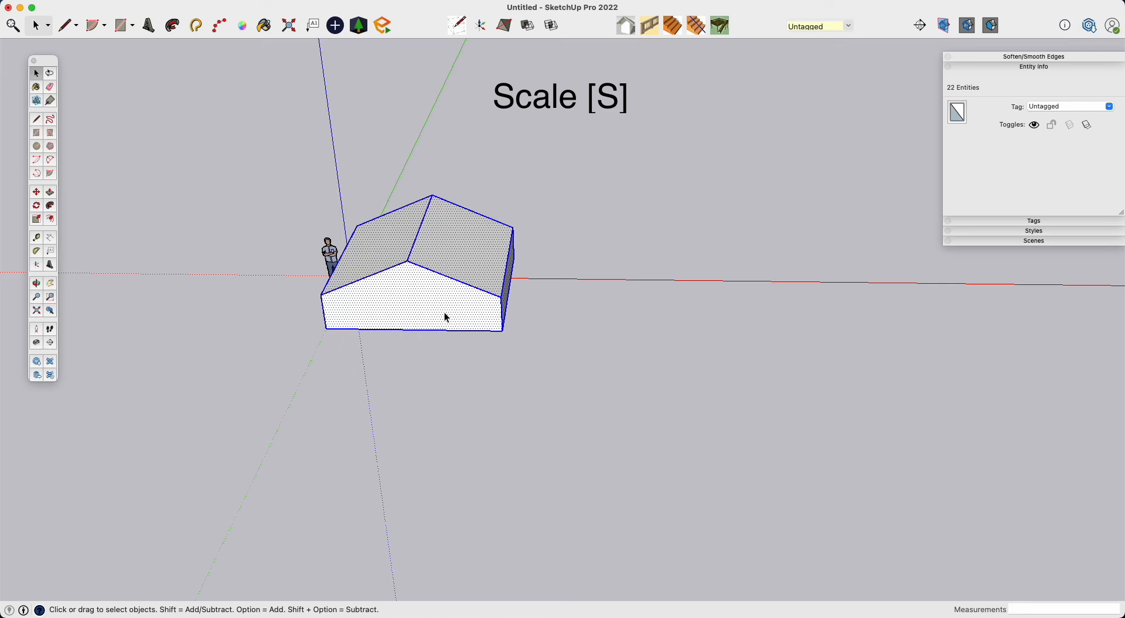
{"action": "key", "text": "s"}
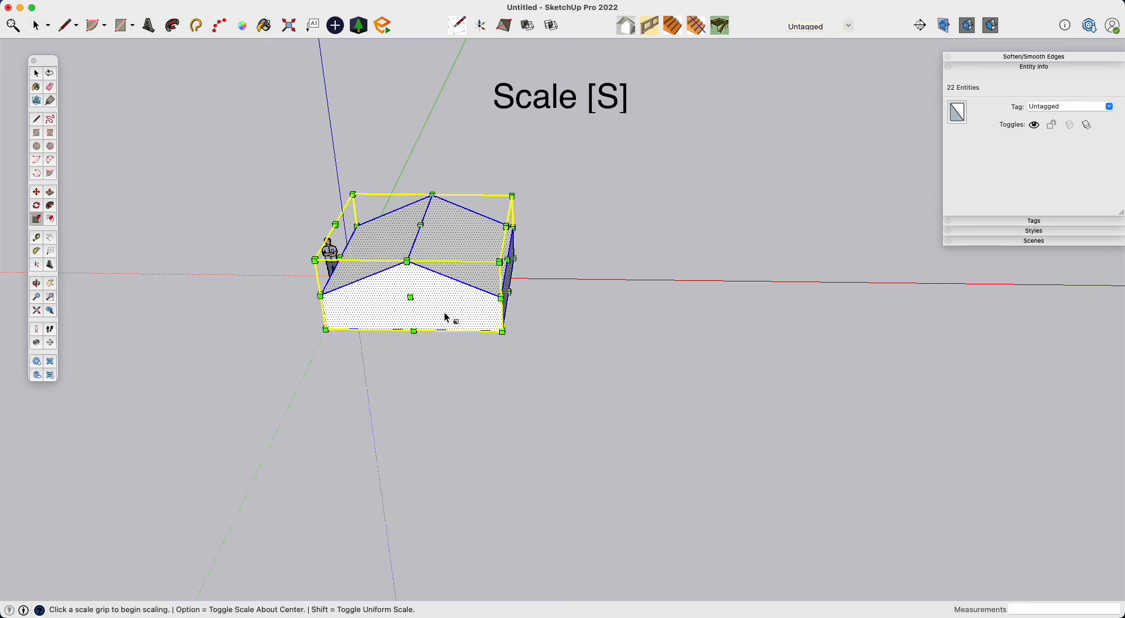
{"action": "left_click", "coordinate": [514, 195]}
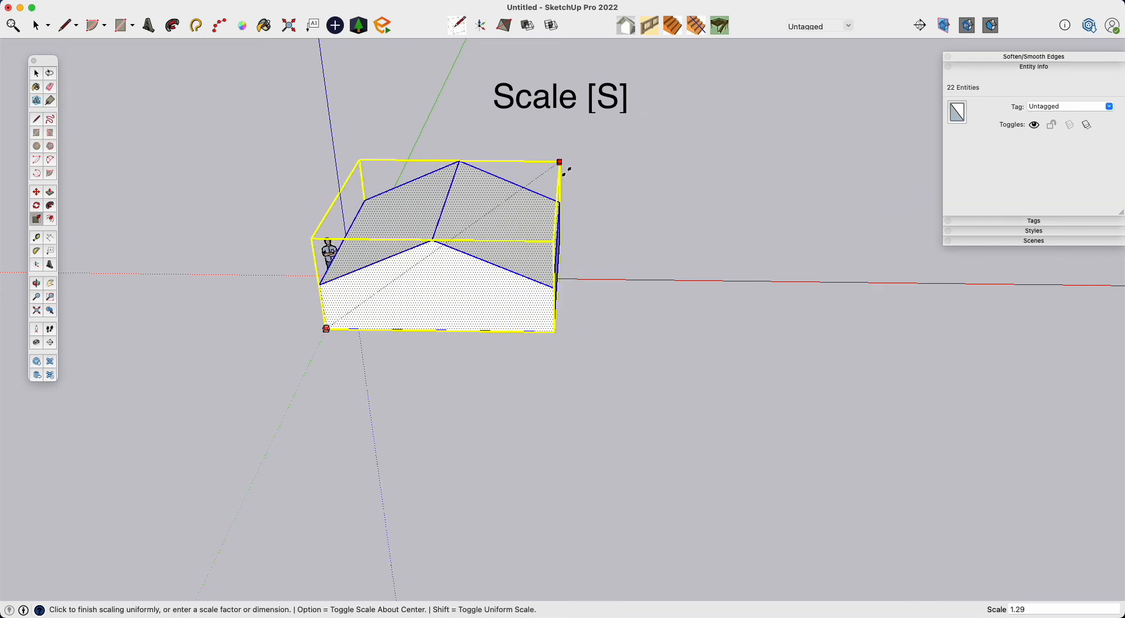
{"action": "type", "text": "2"}
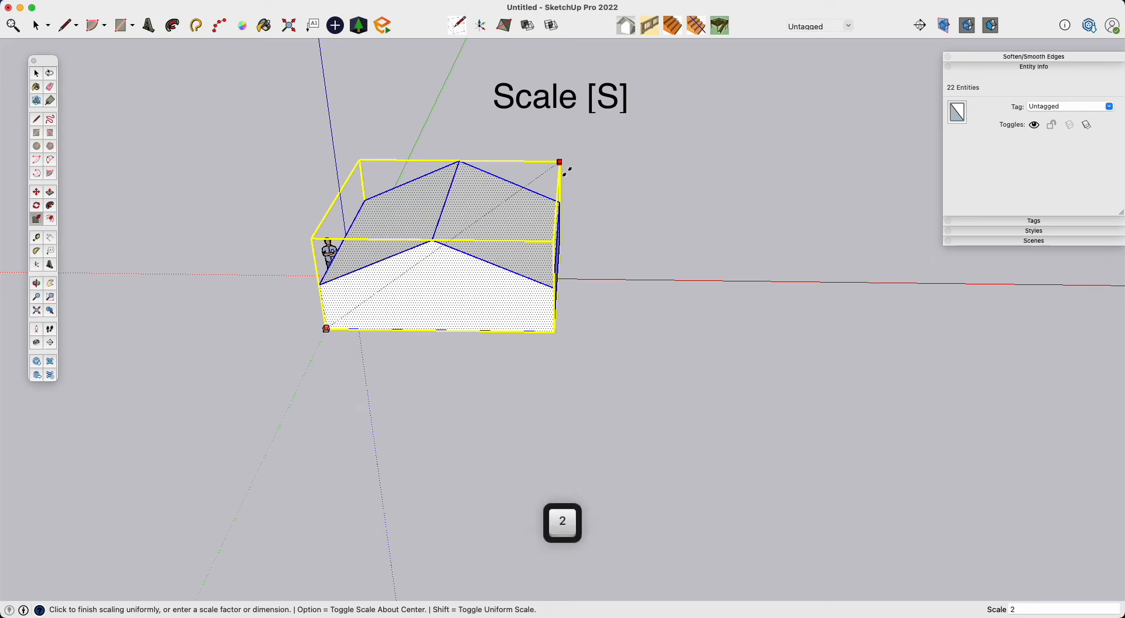
{"action": "key", "text": "Return"}
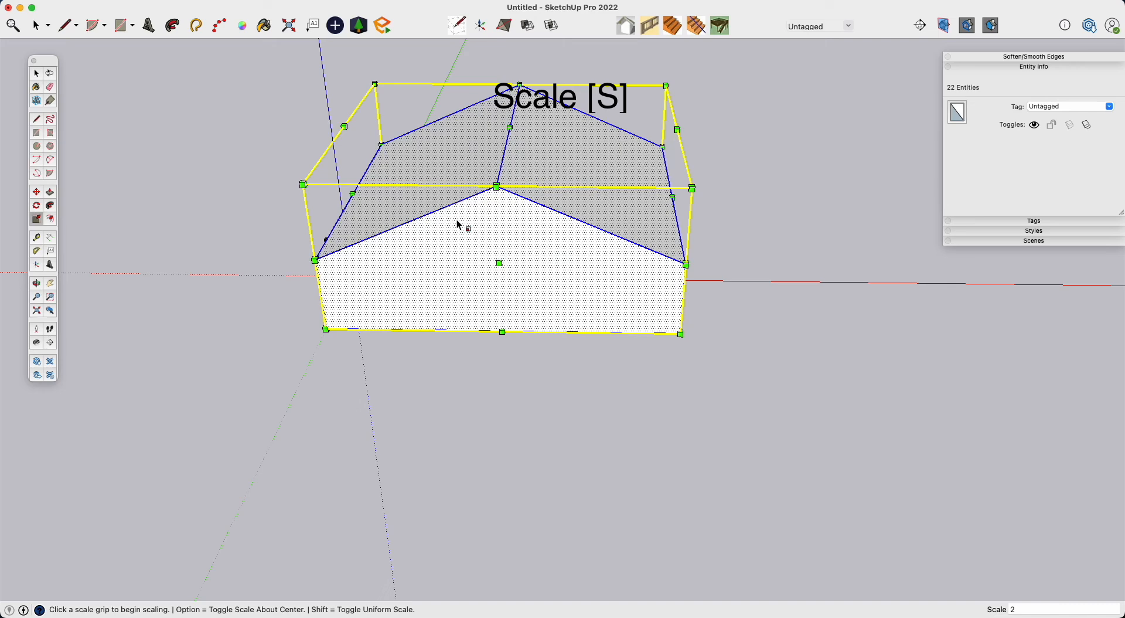
Change the house's uniform scale factor to 1.5, and finally to .75.
{"action": "type", "text": "1.5"}
{"action": "key", "text": "Return"}
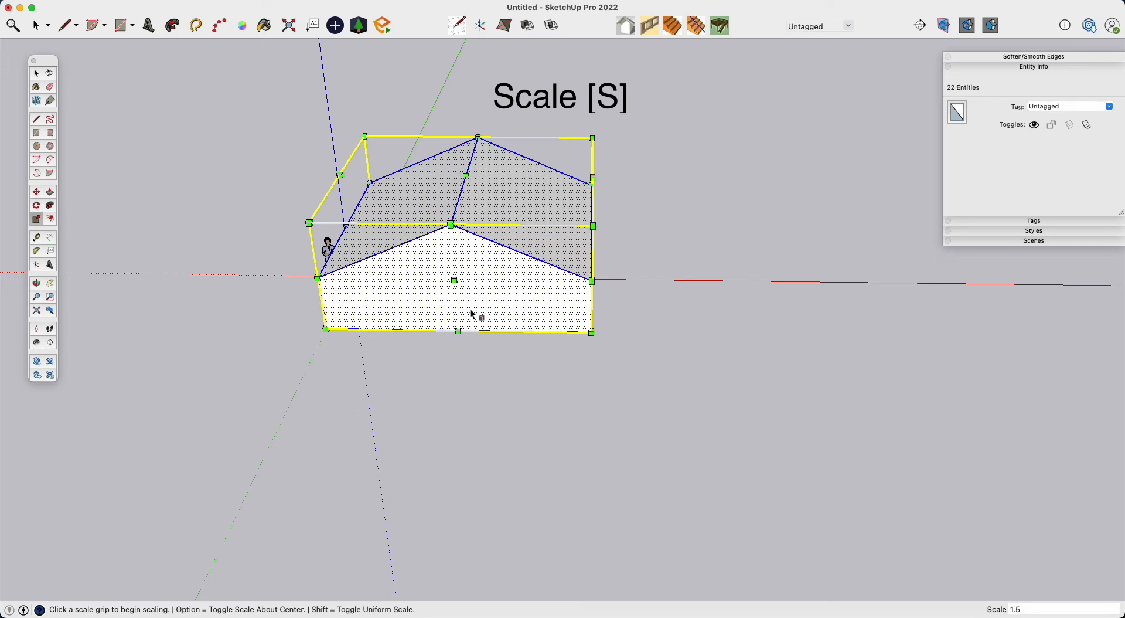
{"action": "type", "text": ".75"}
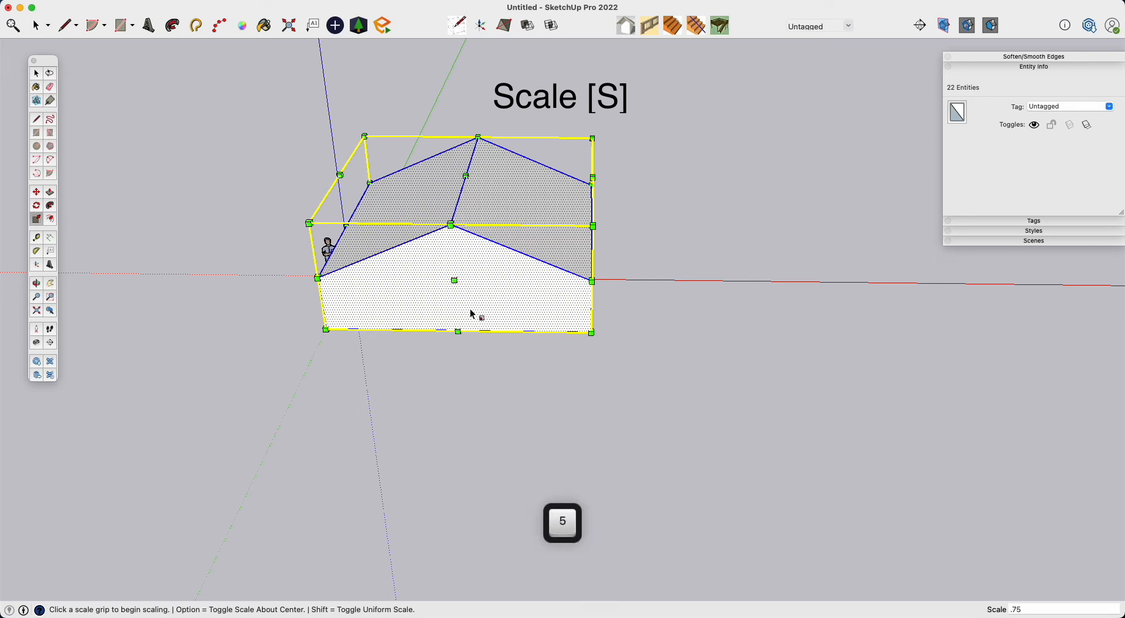
{"action": "key", "text": "Return"}
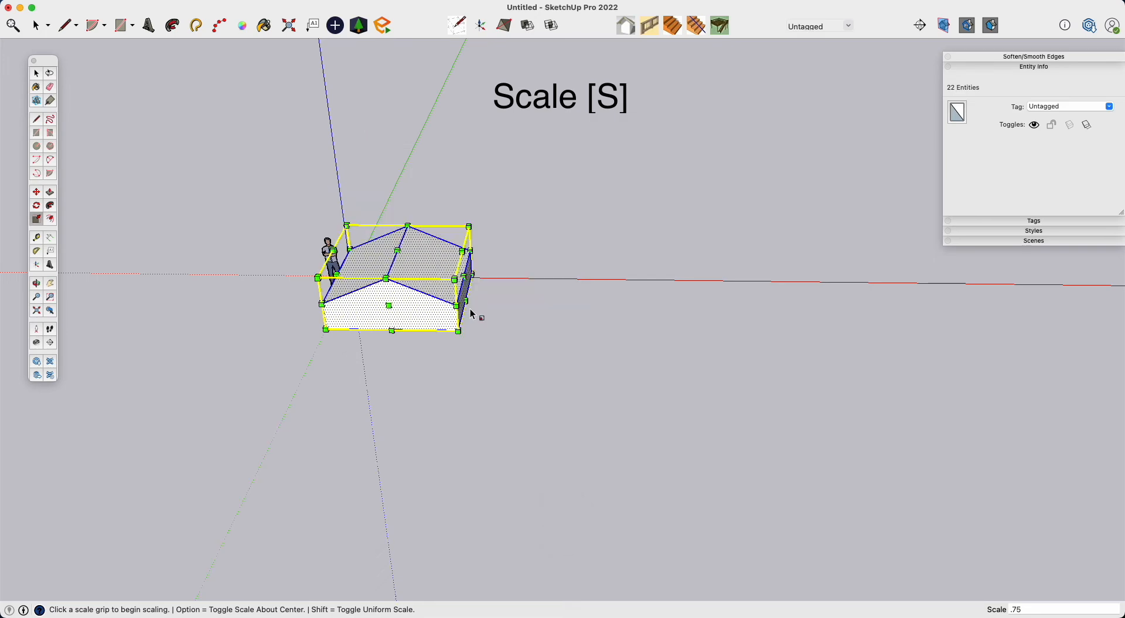
{"action": "key", "text": "space"}
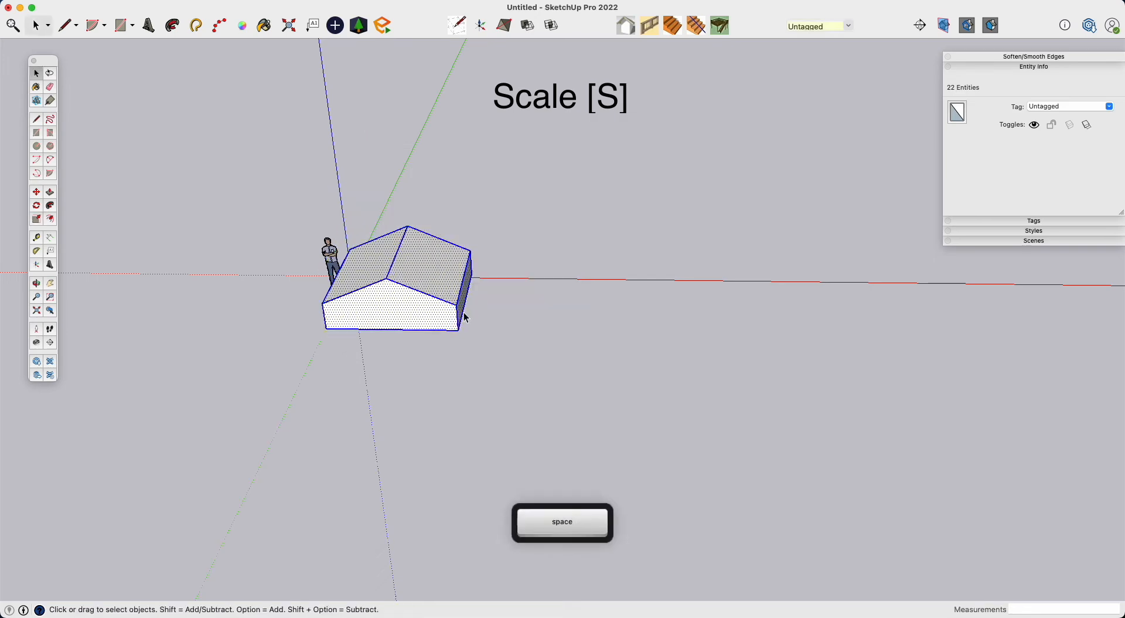
Clear the selection and check the length of the vertical wall edge at the front gable's corner.
{"action": "scroll", "coordinate": [347, 258], "scroll_direction": "up", "scroll_amount": 5}
{"action": "middle_click_drag", "start_coordinate": [420, 395], "coordinate": [499, 386]}
{"action": "left_click", "coordinate": [524, 403]}
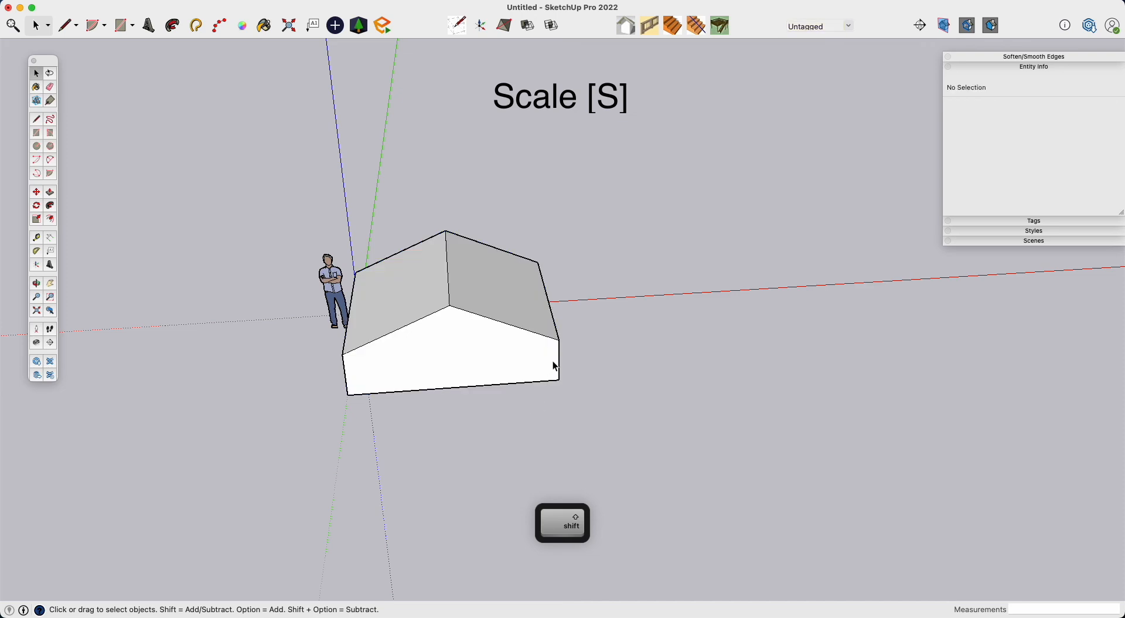
{"action": "left_click", "coordinate": [560, 368]}
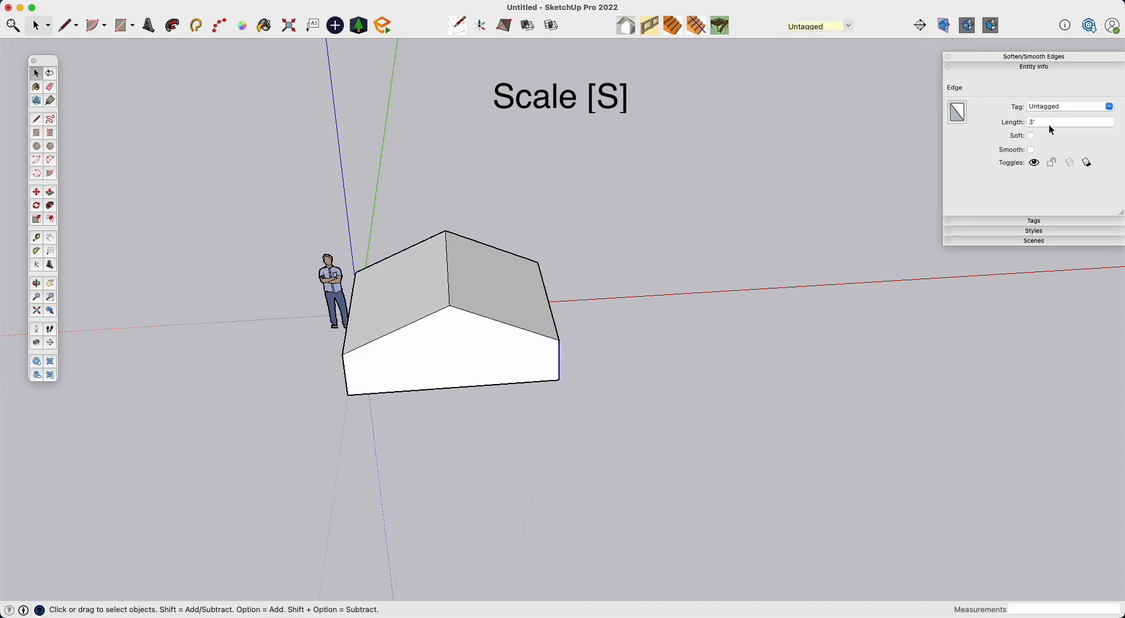
{"action": "middle_click_drag", "start_coordinate": [498, 462], "coordinate": [553, 358]}
Scale the selected narrow house along the red axis to about 1.83, and undo the last change.
{"action": "key", "text": "space"}
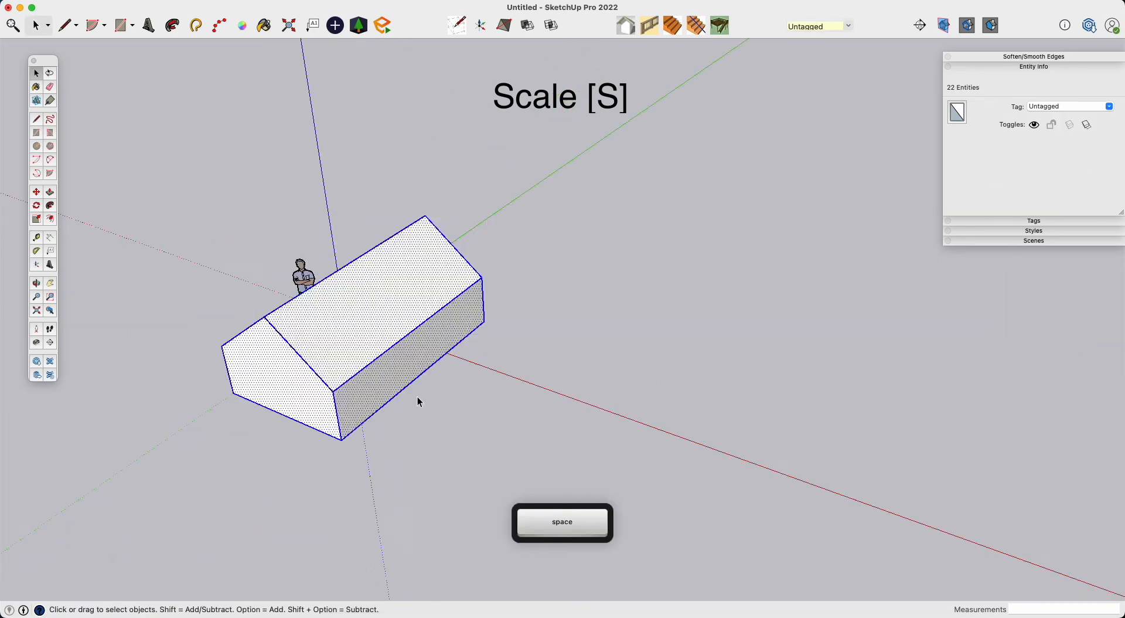
{"action": "middle_click_drag", "start_coordinate": [418, 400], "coordinate": [424, 299]}
{"action": "scroll", "coordinate": [570, 374], "scroll_direction": "down", "scroll_amount": 1}
{"action": "mouse_move", "coordinate": [467, 335]}
{"action": "middle_mouse_down"}
{"action": "mouse_move", "coordinate": [477, 353]}
{"action": "mouse_move", "coordinate": [480, 340]}
{"action": "middle_mouse_up"}
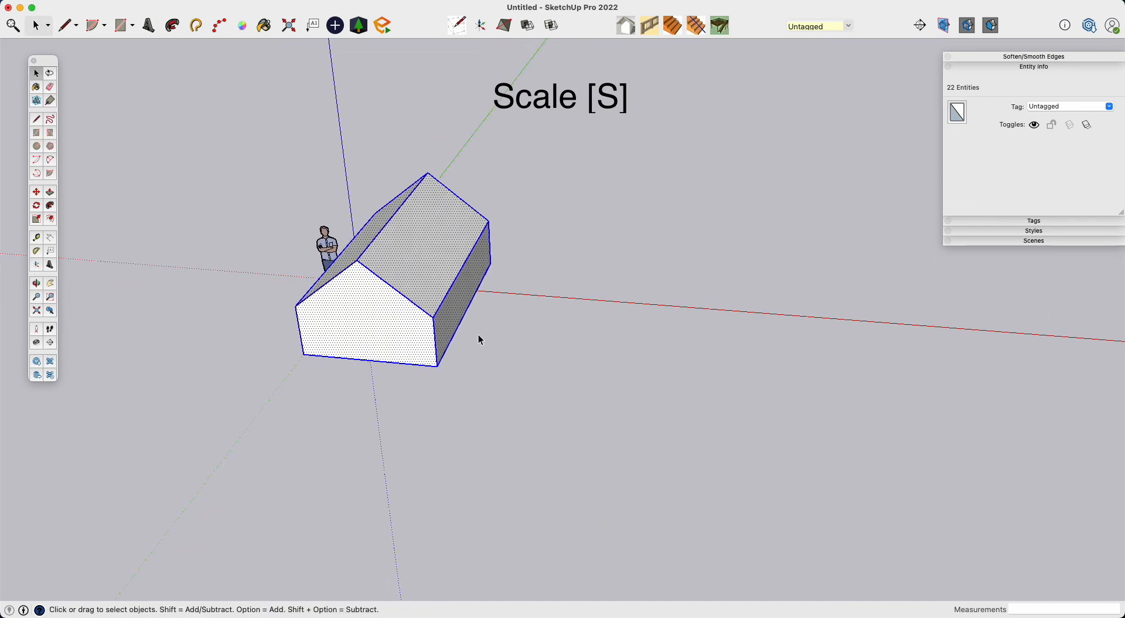
{"action": "key", "text": "s"}
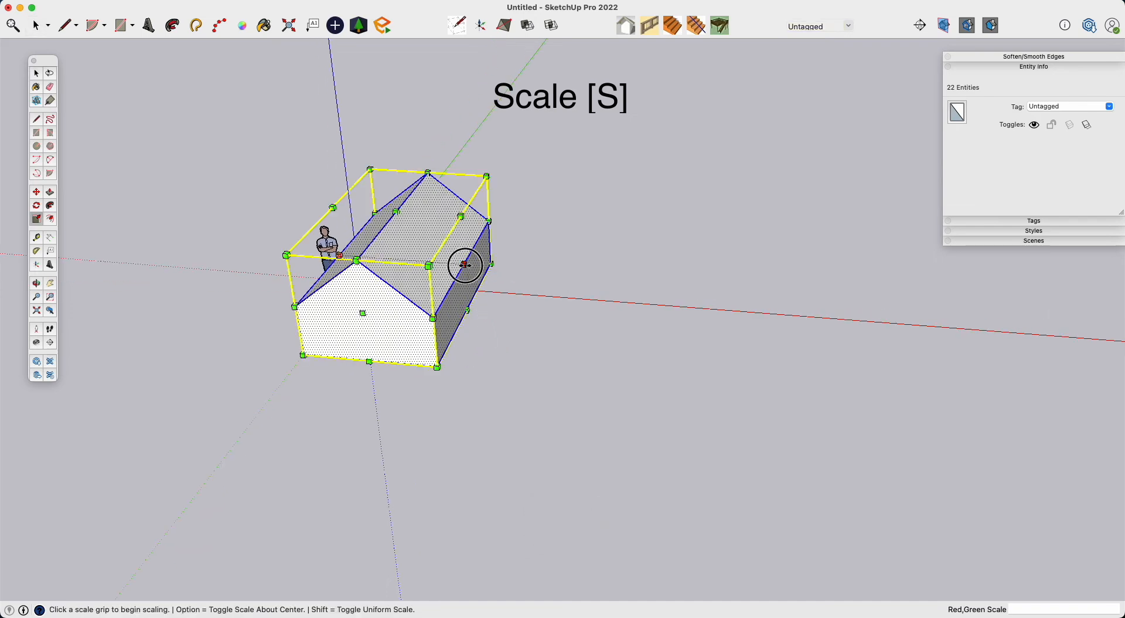
{"action": "left_click", "coordinate": [462, 262]}
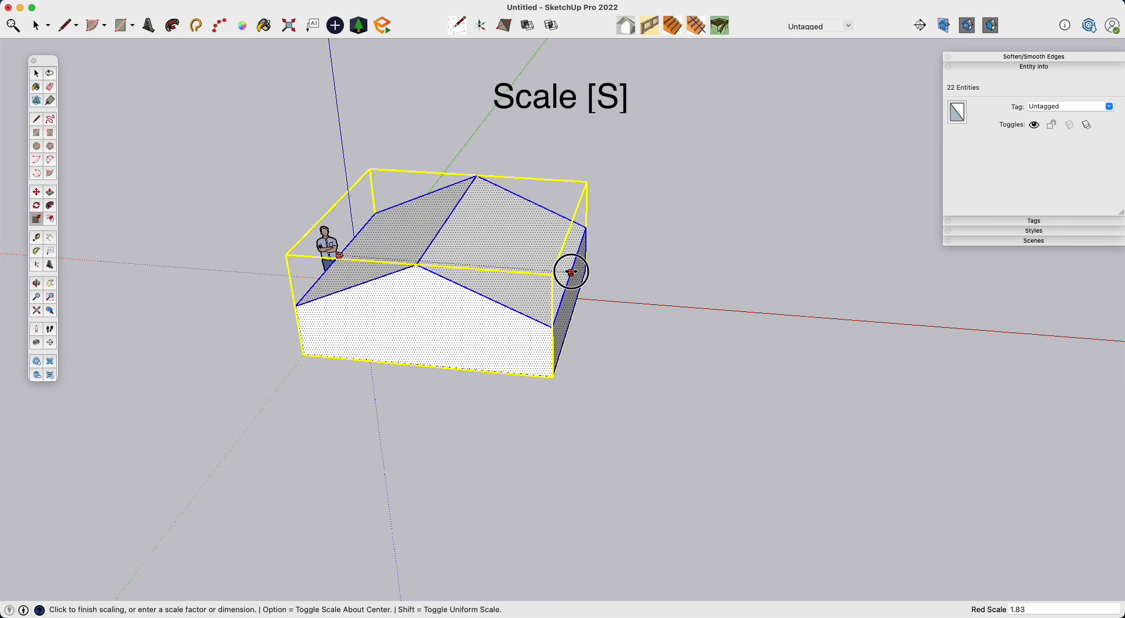
{"action": "left_click", "coordinate": [571, 272]}
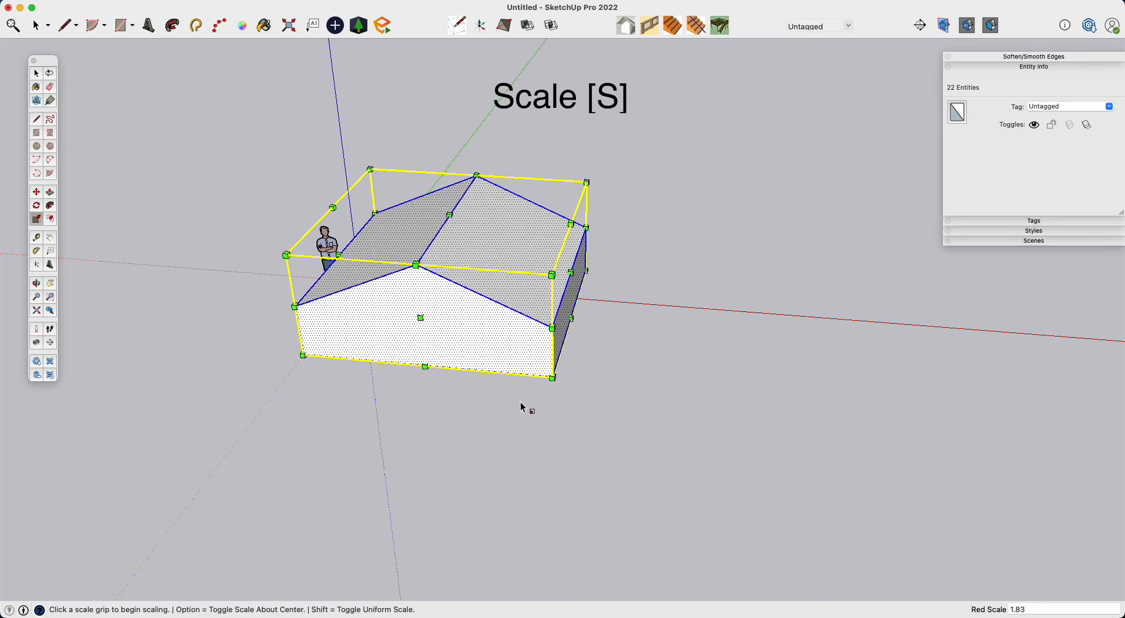
{"action": "key", "text": "super+z"}
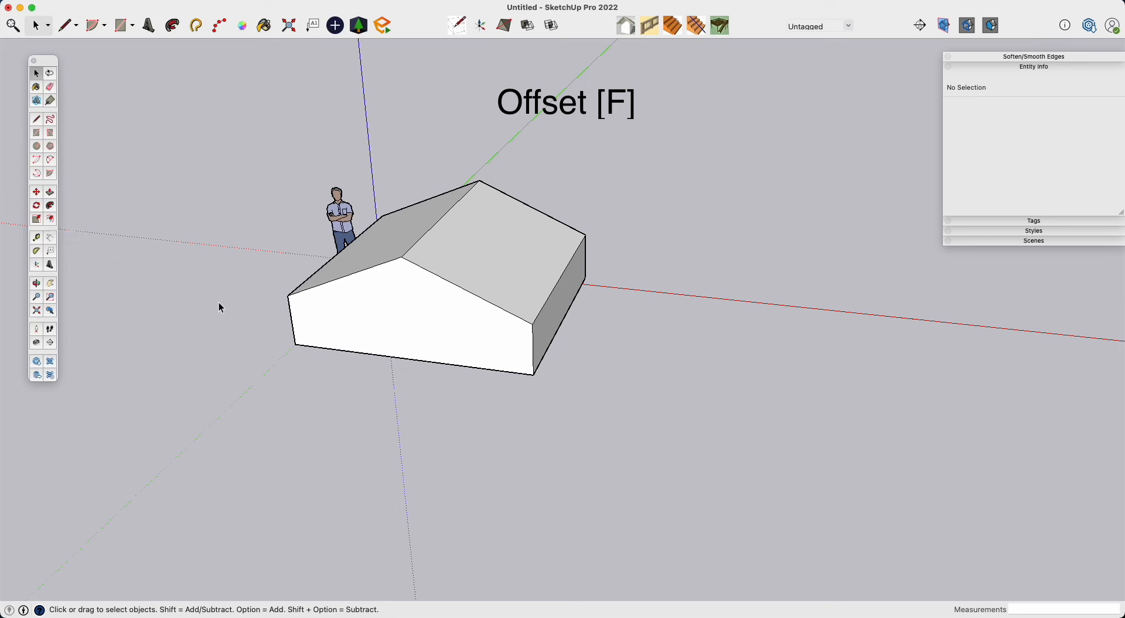
Offset the outline of the house's front gable face inward by 8 inches.
{"action": "key", "text": "f"}
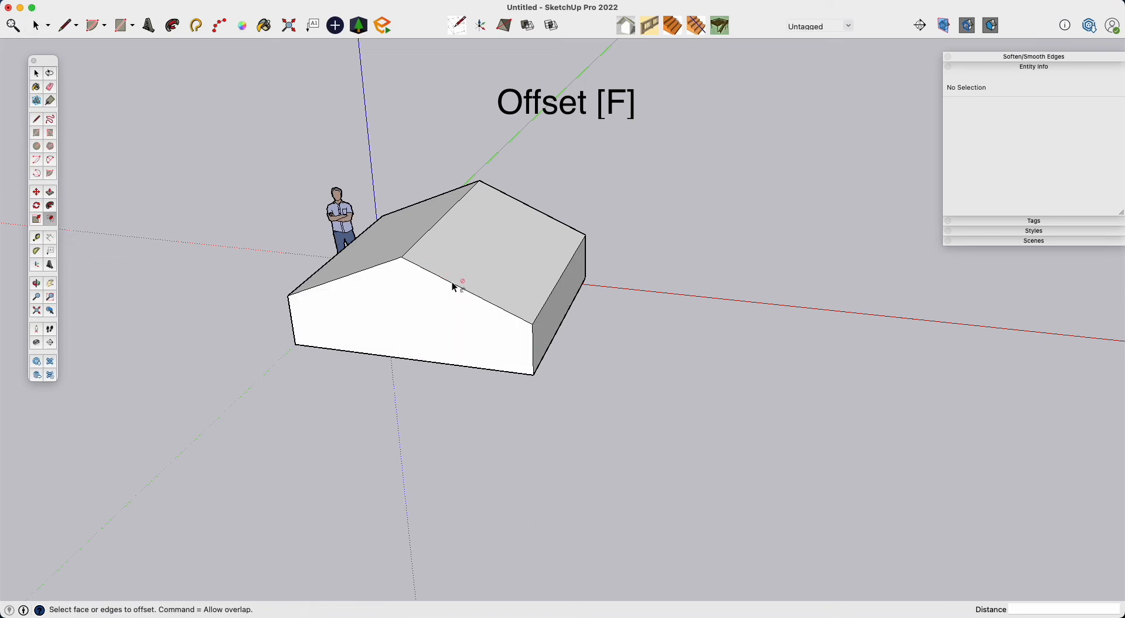
{"action": "left_click", "coordinate": [439, 299]}
{"action": "scroll", "coordinate": [438, 300], "scroll_direction": "up", "scroll_amount": 2}
{"action": "scroll", "coordinate": [439, 293], "scroll_direction": "up", "scroll_amount": 2}
{"action": "mouse_move", "coordinate": [469, 289]}
{"action": "middle_mouse_down"}
{"action": "mouse_move", "coordinate": [404, 256]}
{"action": "mouse_move", "coordinate": [487, 234]}
{"action": "mouse_move", "coordinate": [540, 261]}
{"action": "mouse_move", "coordinate": [502, 259]}
{"action": "mouse_move", "coordinate": [455, 296]}
{"action": "middle_mouse_up"}
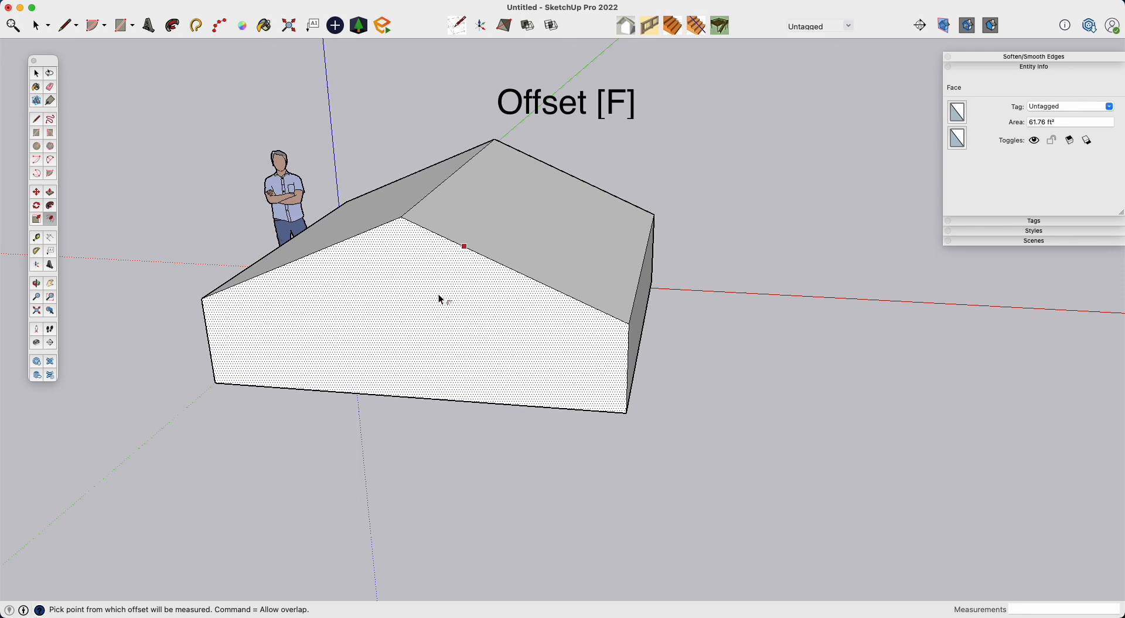
{"action": "left_click", "coordinate": [463, 273]}
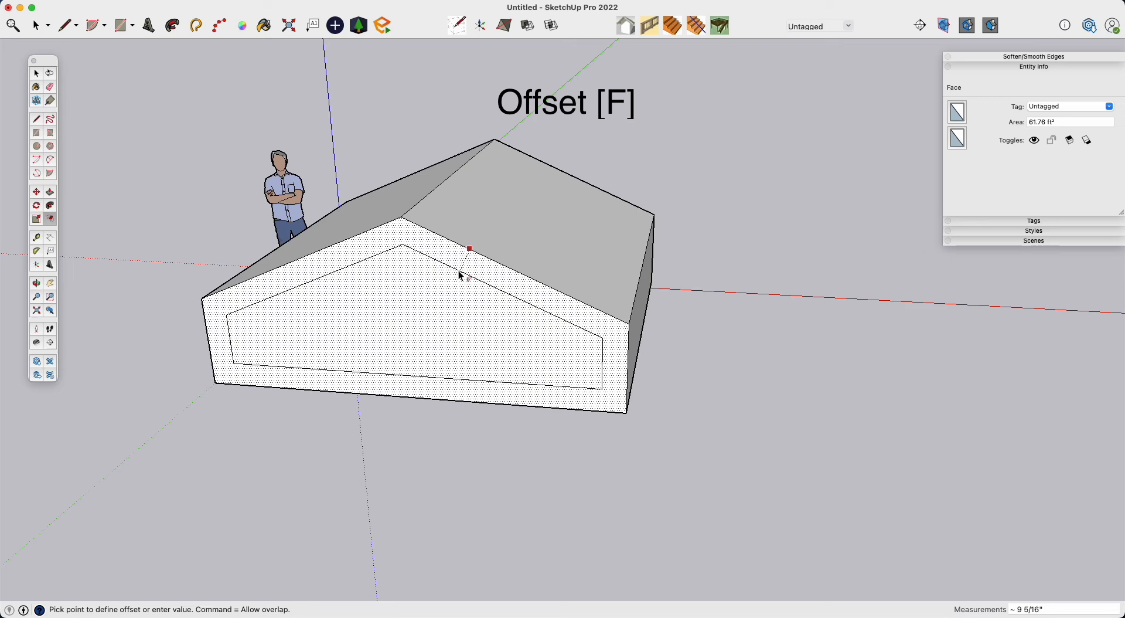
{"action": "type", "text": "8"}
{"action": "key", "text": "Return"}
{"action": "key", "text": "space"}
{"action": "scroll", "coordinate": [761, 428], "scroll_direction": "down", "scroll_amount": 4}
{"action": "middle_click_drag", "start_coordinate": [795, 448], "coordinate": [419, 336], "text": "shift"}
Draw a large rectangle flat on the ground plane in front of the house, starting from the front gable's lower corner.
{"action": "key", "text": "r"}
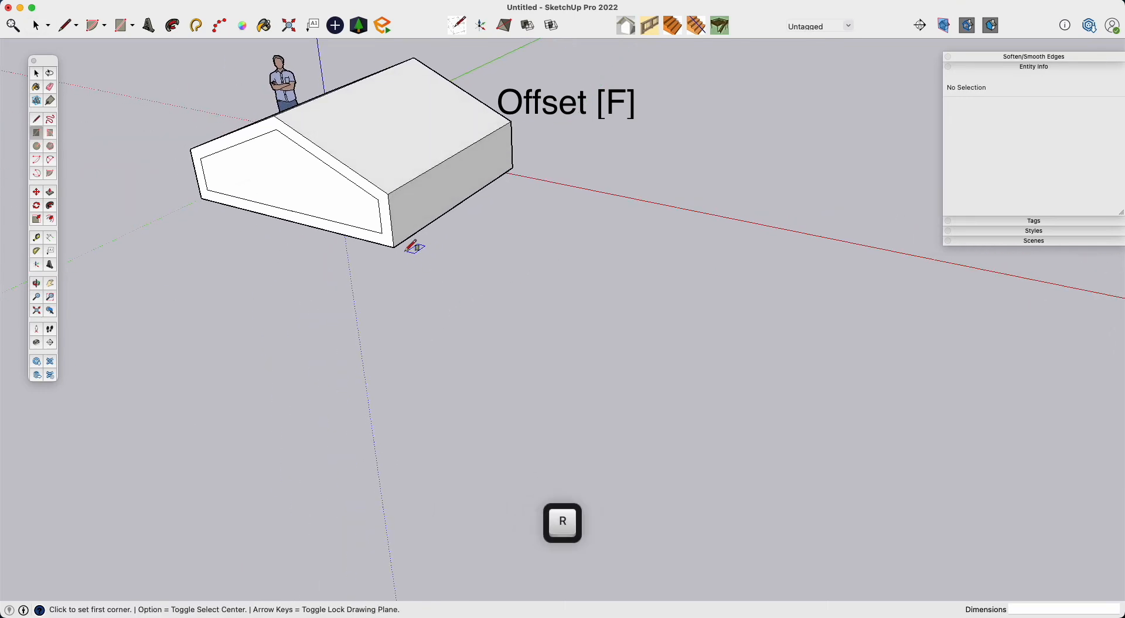
{"action": "left_click", "coordinate": [394, 246]}
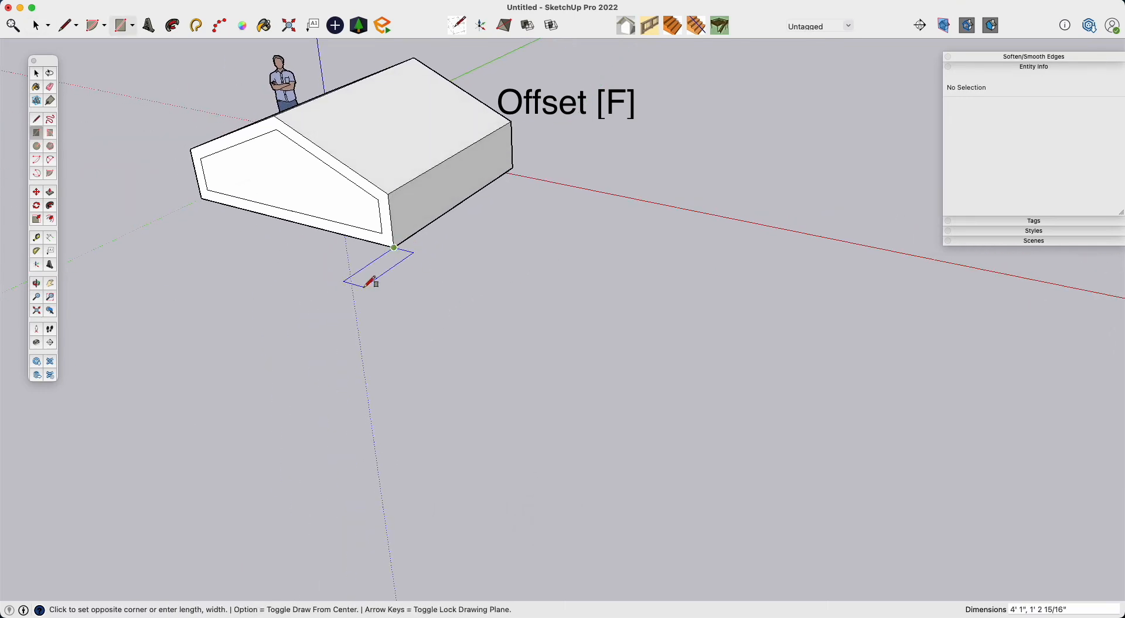
{"action": "key", "text": "Up"}
{"action": "middle_click_drag", "start_coordinate": [229, 331], "coordinate": [651, 332], "text": "shift"}
{"action": "left_click", "coordinate": [273, 326]}
{"action": "key", "text": "space"}
{"action": "scroll", "coordinate": [673, 285], "scroll_direction": "up", "scroll_amount": 2}
{"action": "middle_click_drag", "start_coordinate": [678, 277], "coordinate": [633, 291]}
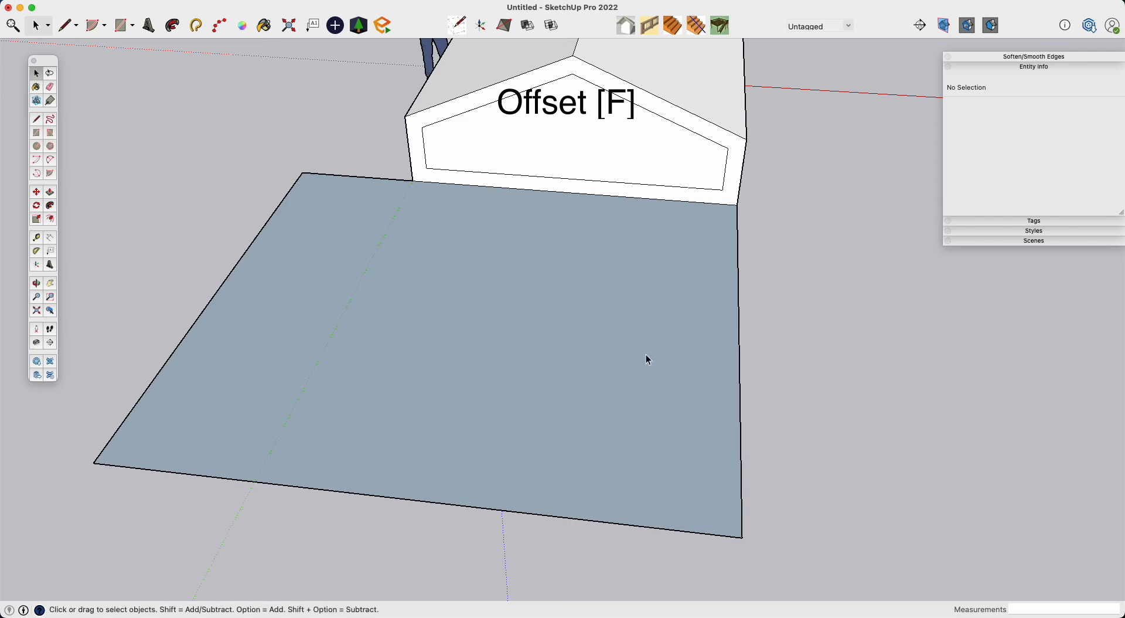
Draw three connected 2-point arcs on the ground rectangle, from its side edge around to the house's other front corner.
{"action": "key", "text": "a"}
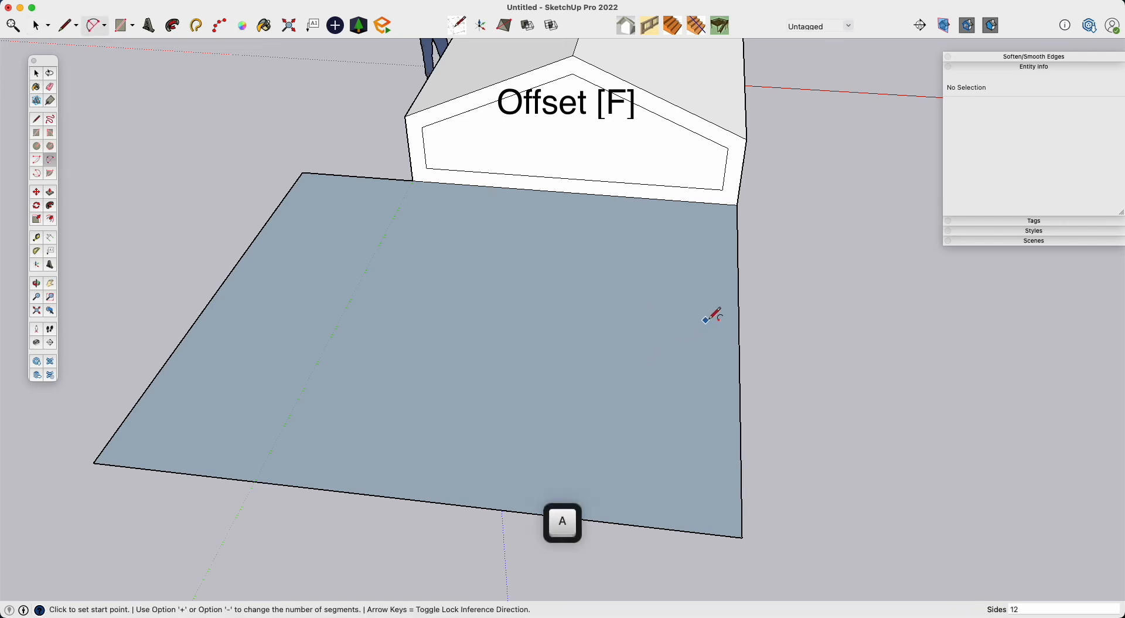
{"action": "left_click", "coordinate": [739, 321]}
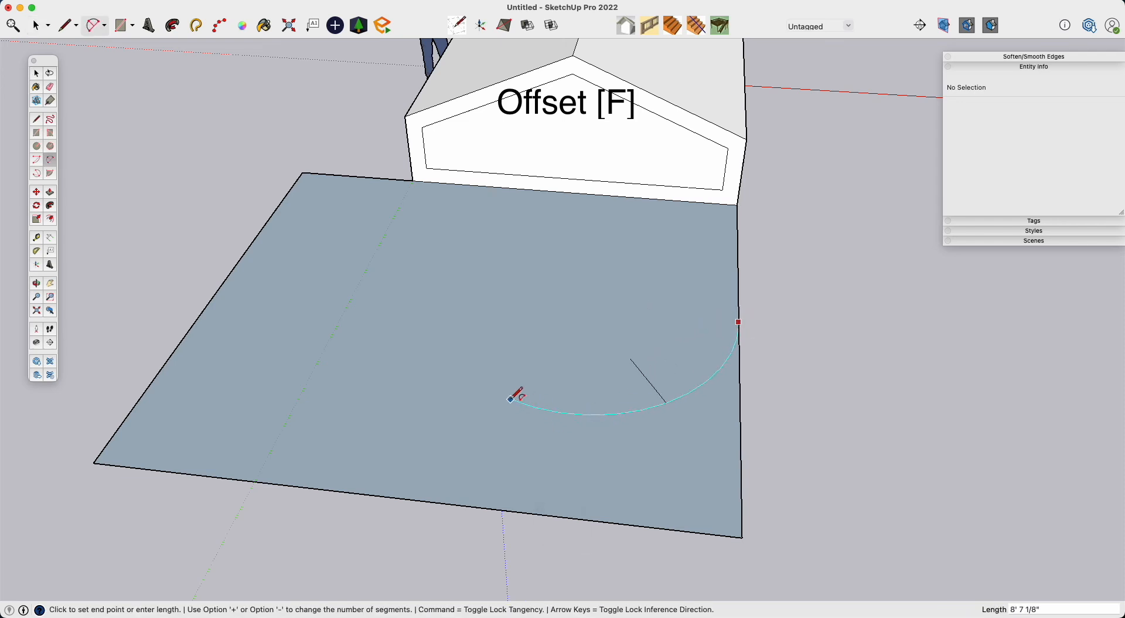
{"action": "left_click", "coordinate": [506, 398]}
{"action": "left_click", "coordinate": [506, 398]}
{"action": "double_click", "coordinate": [348, 372]}
{"action": "left_click", "coordinate": [348, 373]}
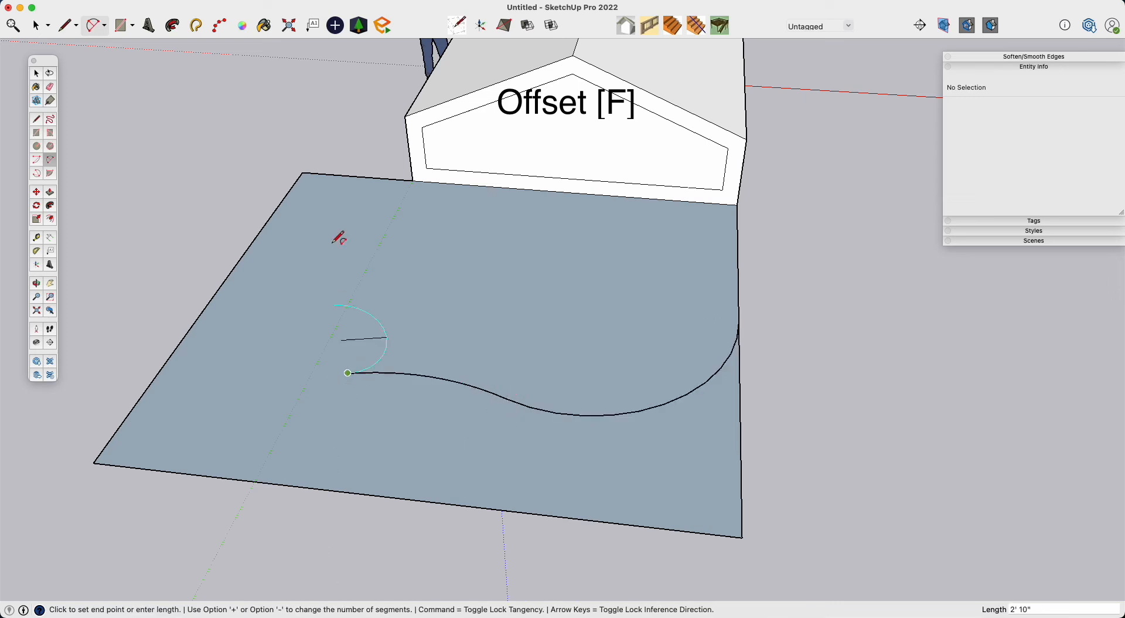
{"action": "left_click", "coordinate": [413, 180]}
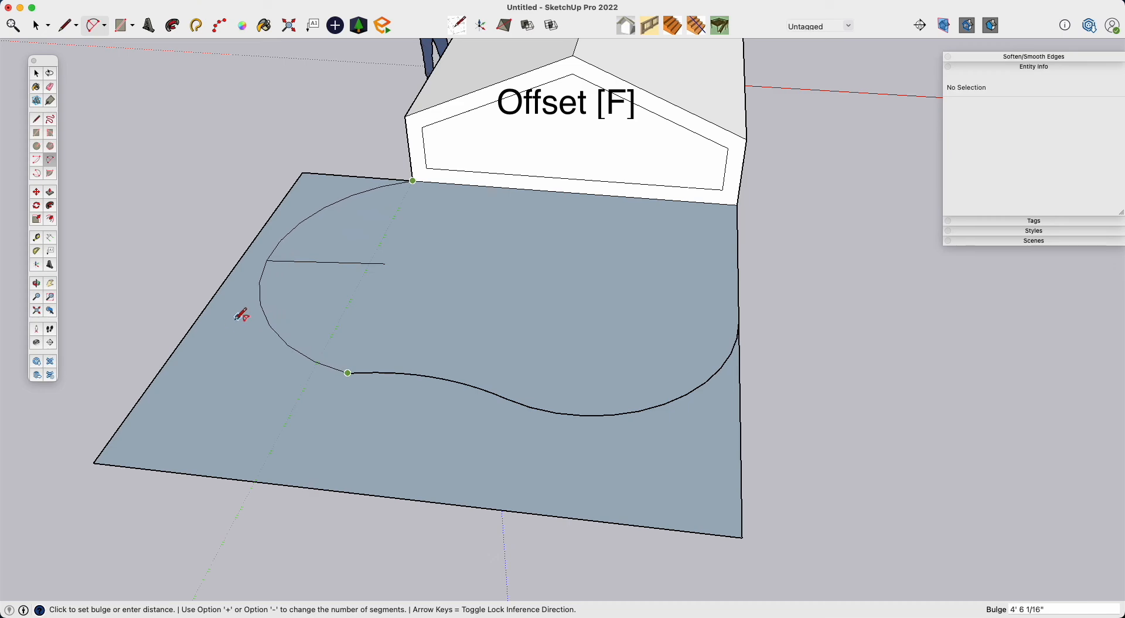
{"action": "left_click", "coordinate": [218, 334]}
Offset the curved ground face inward by 8 inches.
{"action": "key", "text": "f"}
{"action": "left_click", "coordinate": [570, 389]}
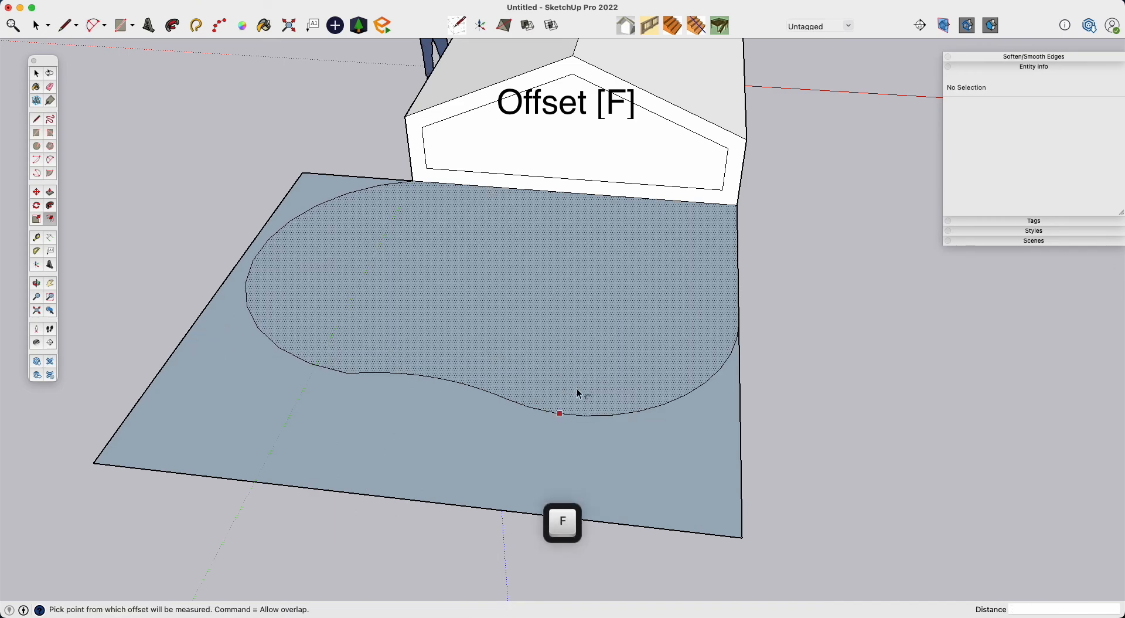
{"action": "left_click", "coordinate": [590, 402]}
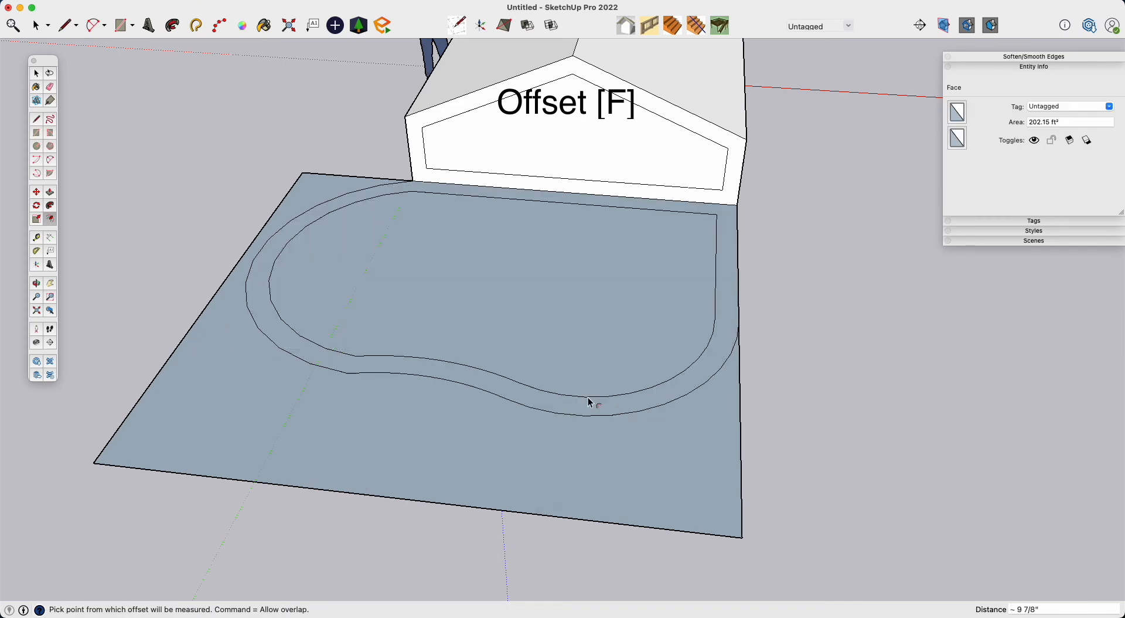
{"action": "type", "text": "8"}
{"action": "key", "text": "Return"}
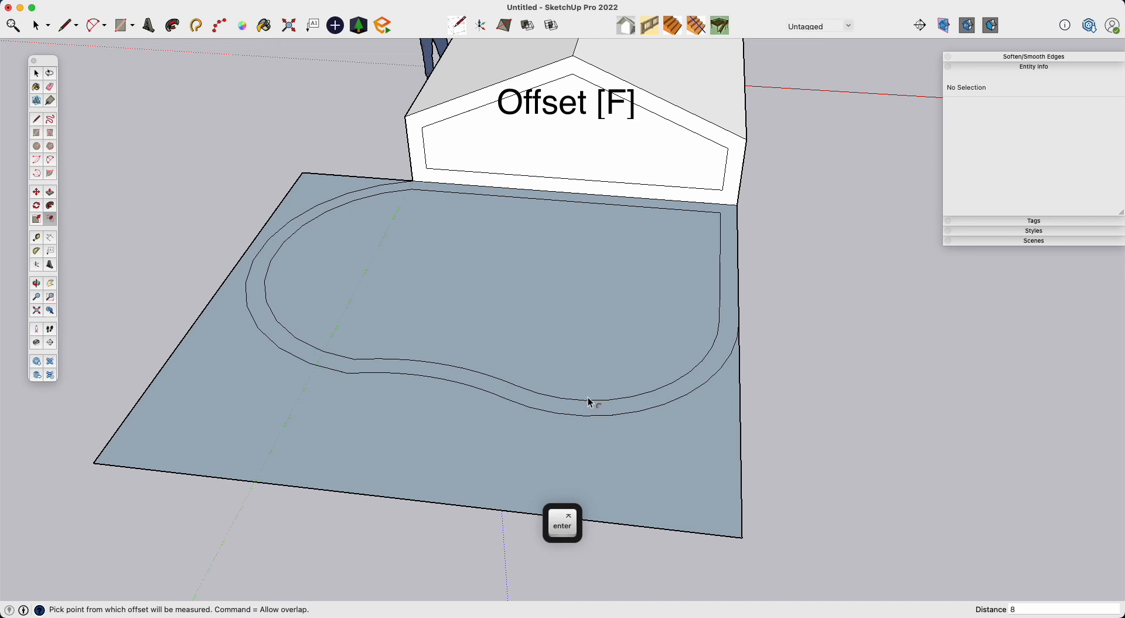
Change the curved face's offset distance to 9 and 12 inches, and undo the last change.
{"action": "type", "text": "9"}
{"action": "key", "text": "Return"}
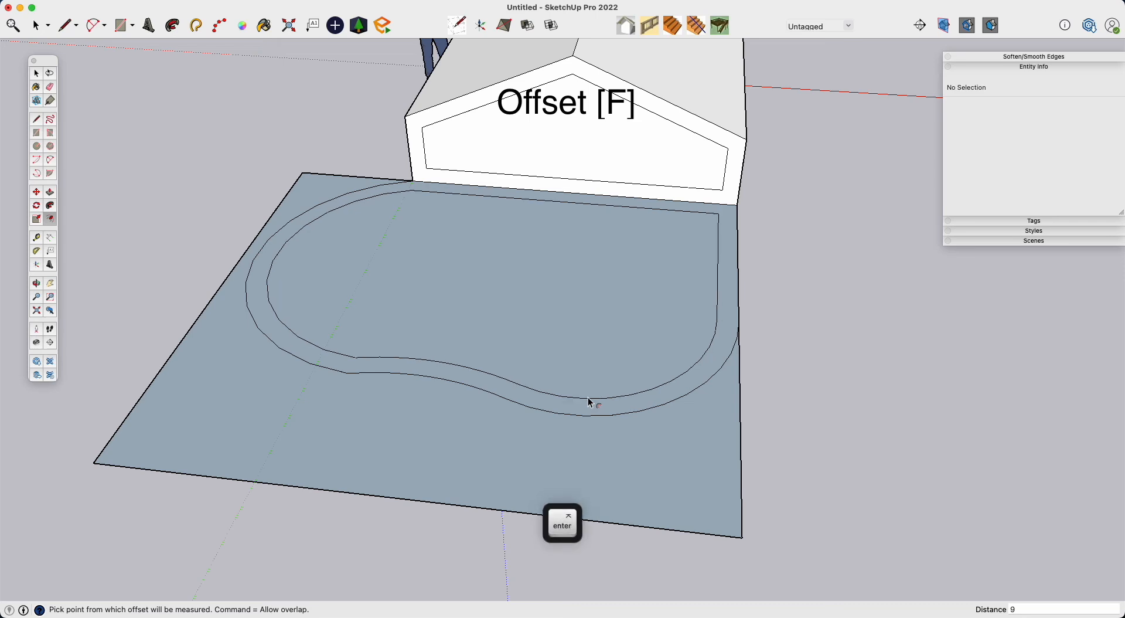
{"action": "type", "text": "12"}
{"action": "key", "text": "Return"}
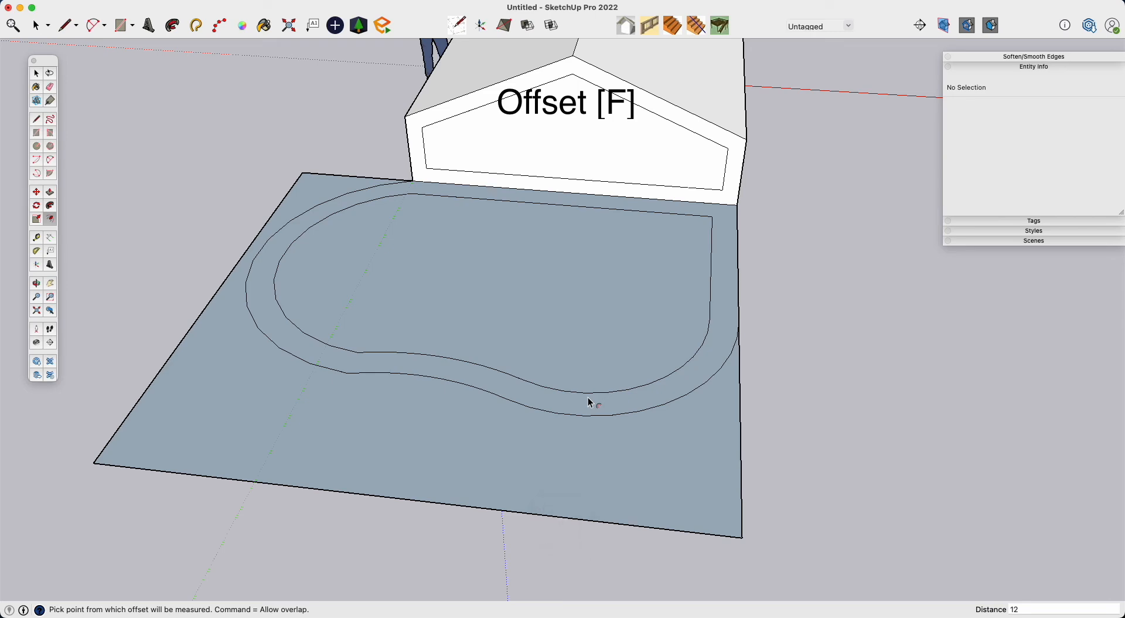
{"action": "key", "text": "super+z"}
Offset the inner curved ground face inward by another 4 inches.
{"action": "left_click", "coordinate": [592, 399]}
{"action": "left_click", "coordinate": [592, 369]}
{"action": "type", "text": "4"}
{"action": "key", "text": "Return"}
Select the outer band of the curved ground shape to check that it is a separate face.
{"action": "key", "text": "space"}
{"action": "middle_click_drag", "start_coordinate": [595, 374], "coordinate": [451, 355]}
{"action": "left_click", "coordinate": [482, 329]}
{"action": "left_click", "coordinate": [466, 348]}
{"action": "middle_click_drag", "start_coordinate": [319, 391], "coordinate": [644, 350]}
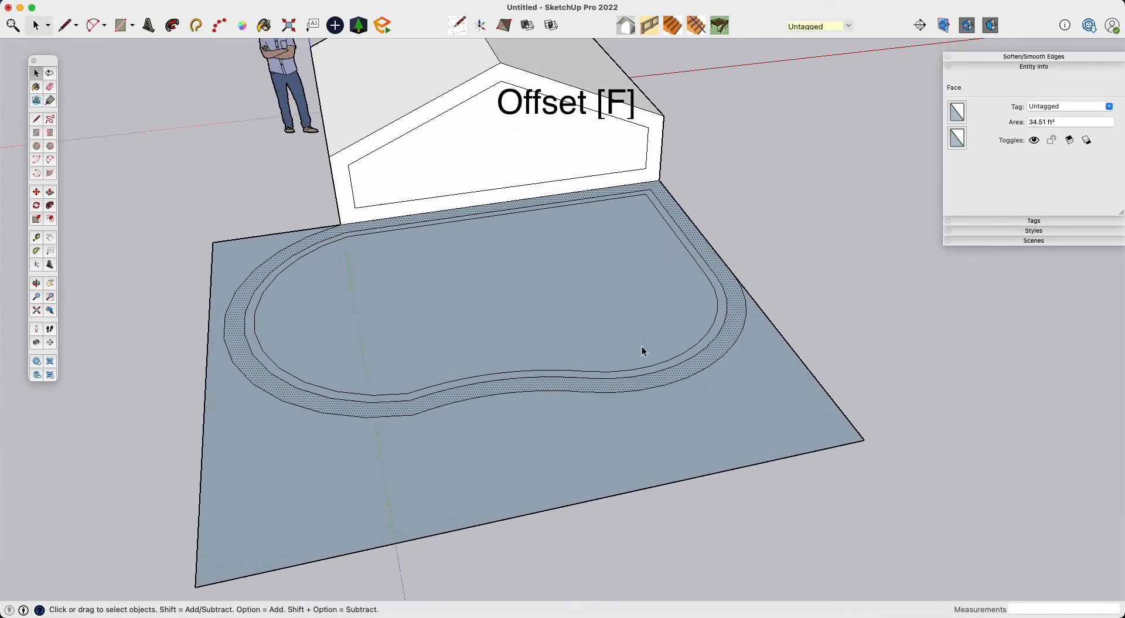
Undo the ground offsets, the arcs and the rectangle in front of the house.
{"action": "key", "text": "super+z"}
{"action": "key", "text": "super+z"}
{"action": "key", "text": "super+z"}
{"action": "key", "text": "super+z"}
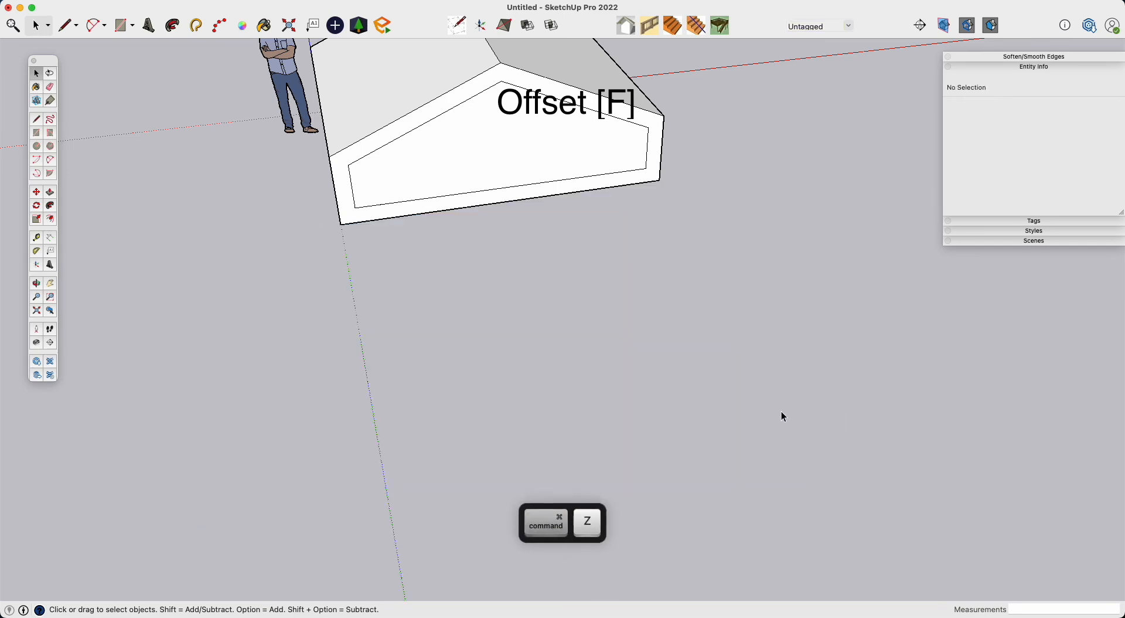
{"action": "middle_click_drag", "start_coordinate": [807, 297], "coordinate": [610, 363]}
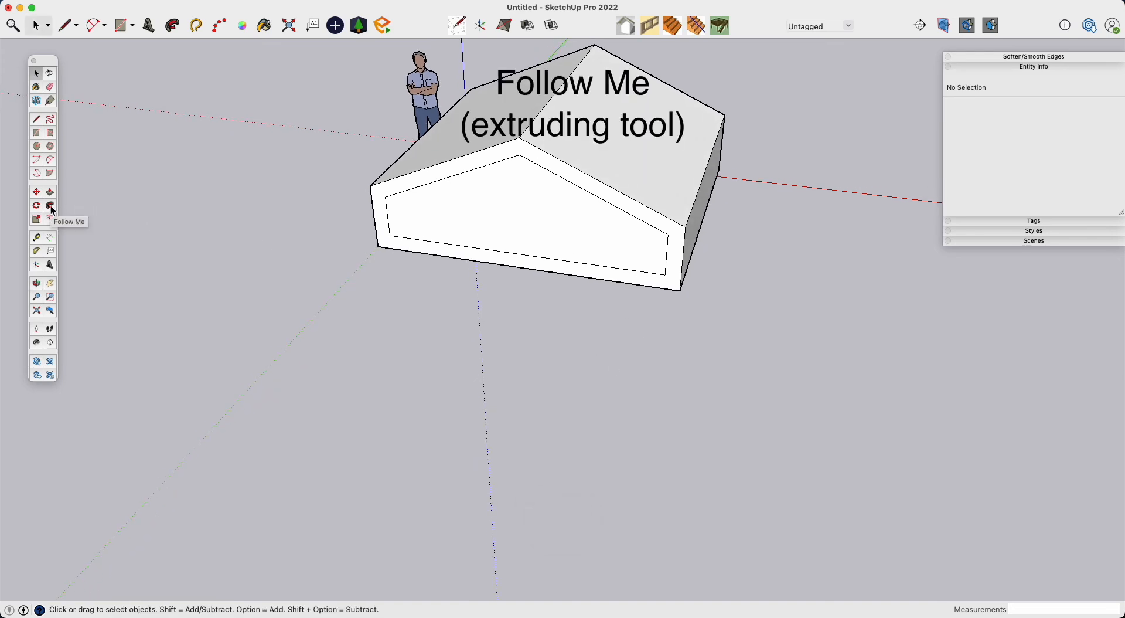
{"action": "scroll", "coordinate": [641, 188], "scroll_direction": "up", "scroll_amount": 3}
{"action": "middle_click_drag", "start_coordinate": [653, 196], "coordinate": [635, 157]}
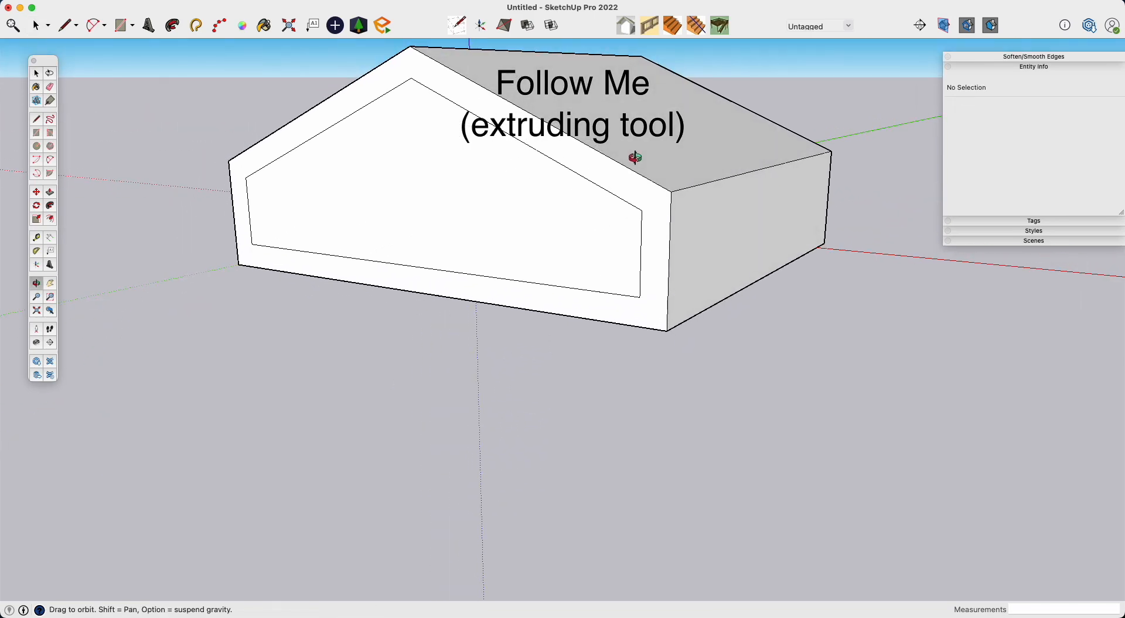
{"action": "middle_click_drag", "start_coordinate": [635, 157], "coordinate": [712, 170]}
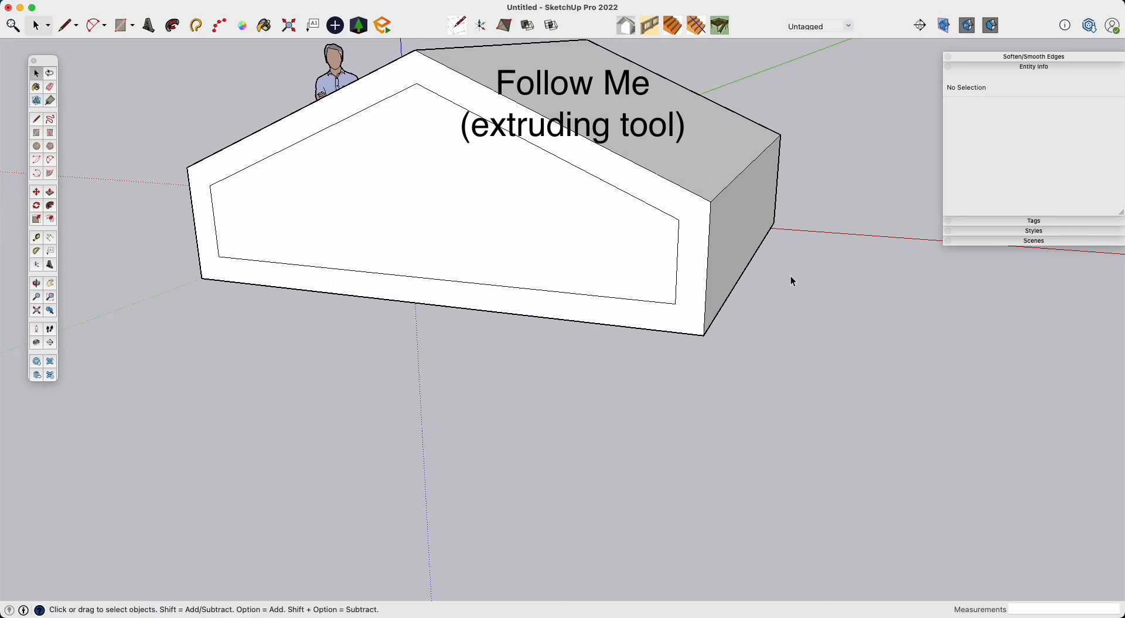
{"action": "middle_click_drag", "start_coordinate": [803, 281], "coordinate": [673, 340]}
{"action": "scroll", "coordinate": [673, 292], "scroll_direction": "up", "scroll_amount": 5}
{"action": "scroll", "coordinate": [659, 236], "scroll_direction": "down", "scroll_amount": 5}
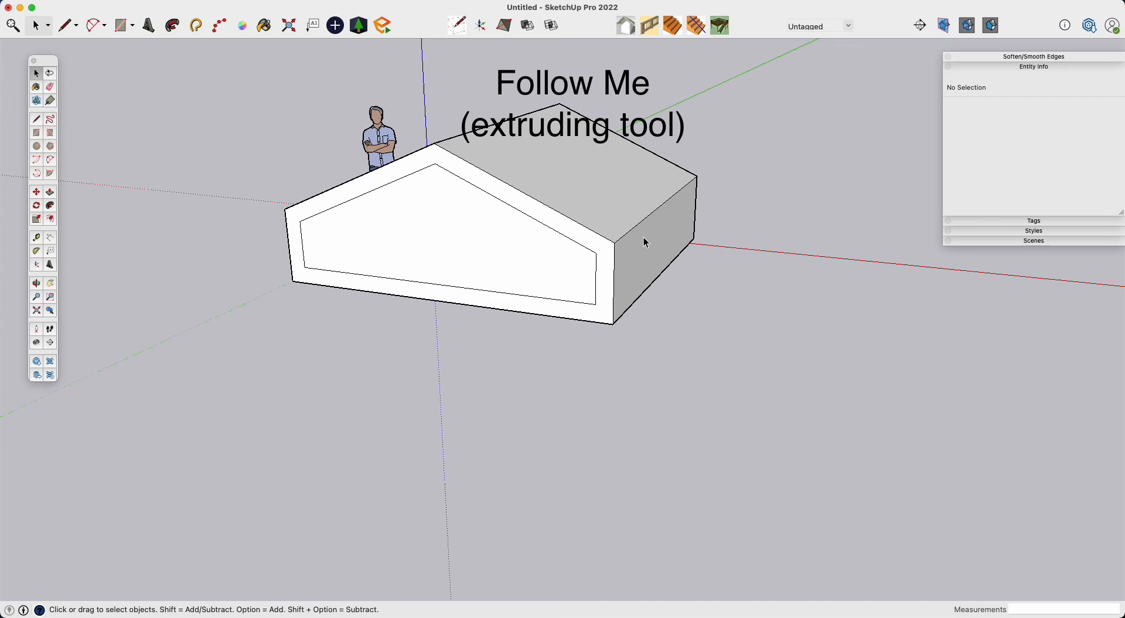
Select the entire house with all its connected geometry and delete it.
{"action": "triple_click", "coordinate": [643, 240]}
{"action": "key", "text": "BackSpace"}
{"action": "scroll", "coordinate": [644, 327], "scroll_direction": "up", "scroll_amount": 2}
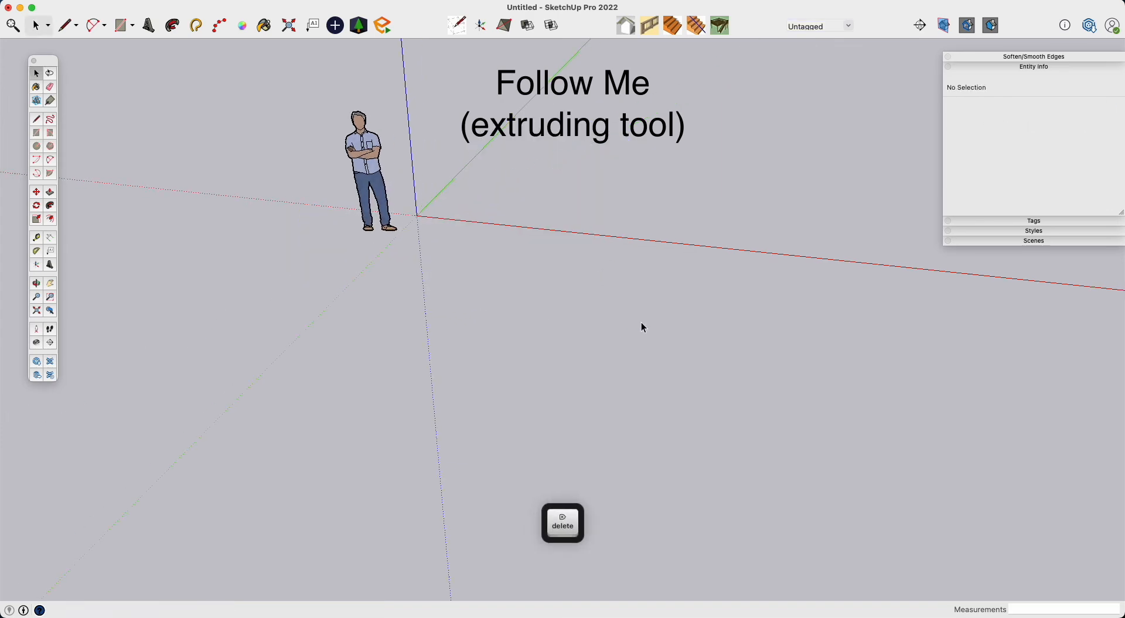
Draw a ground rectangle from the origin and extrude it upward into a box with Push/Pull.
{"action": "key", "text": "r"}
{"action": "left_click", "coordinate": [417, 216]}
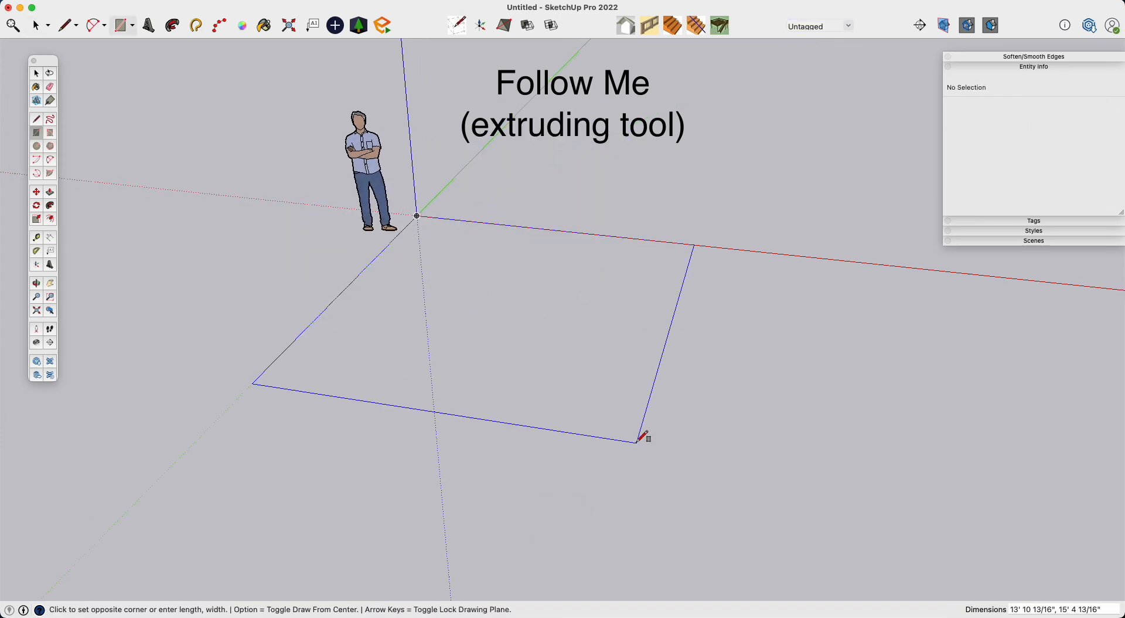
{"action": "left_click", "coordinate": [674, 426]}
{"action": "key", "text": "p"}
{"action": "left_click", "coordinate": [631, 402]}
{"action": "left_click_drag", "start_coordinate": [620, 308], "coordinate": [605, 199]}
{"action": "key", "text": "space"}
{"action": "middle_click_drag", "start_coordinate": [624, 283], "coordinate": [555, 303]}
{"action": "scroll", "coordinate": [556, 303], "scroll_direction": "down", "scroll_amount": 3}
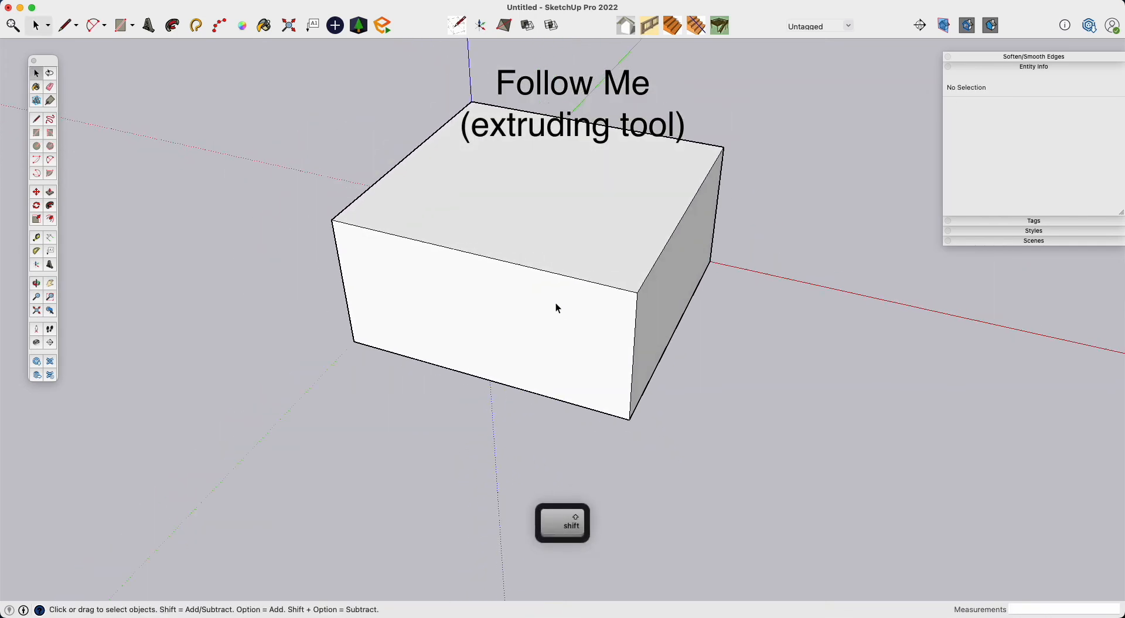
Draw a tangent 2-point arc across the upper corner of the box's front face, forming a small corner profile.
{"action": "middle_click_drag", "start_coordinate": [326, 241], "coordinate": [460, 281]}
{"action": "scroll", "coordinate": [458, 285], "scroll_direction": "up", "scroll_amount": 6}
{"action": "key", "text": "a"}
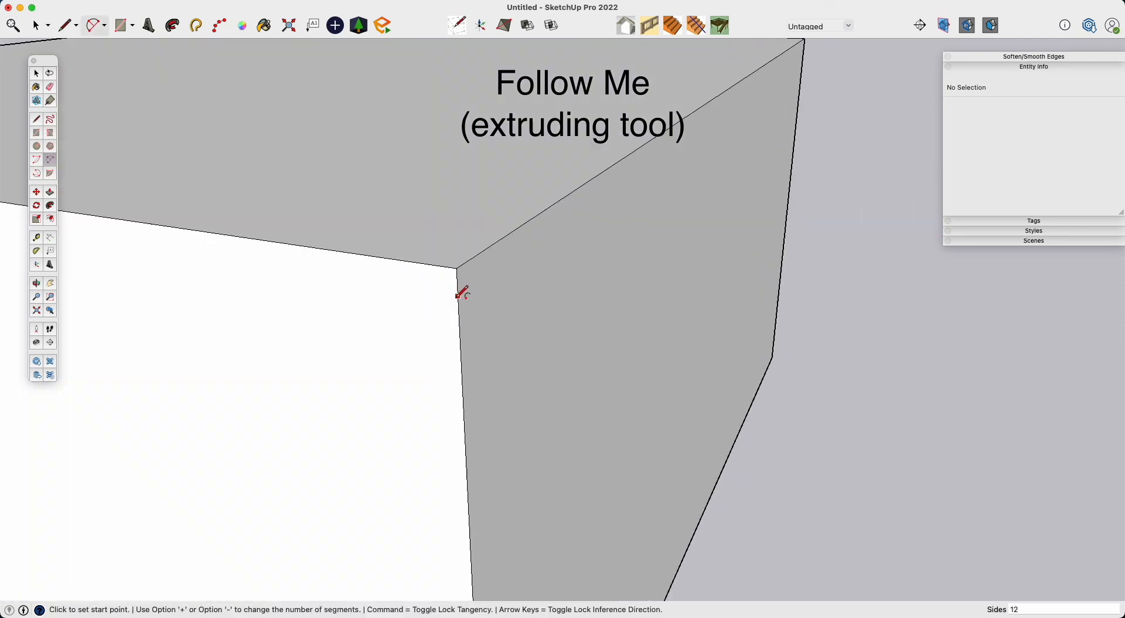
{"action": "left_click", "coordinate": [459, 308]}
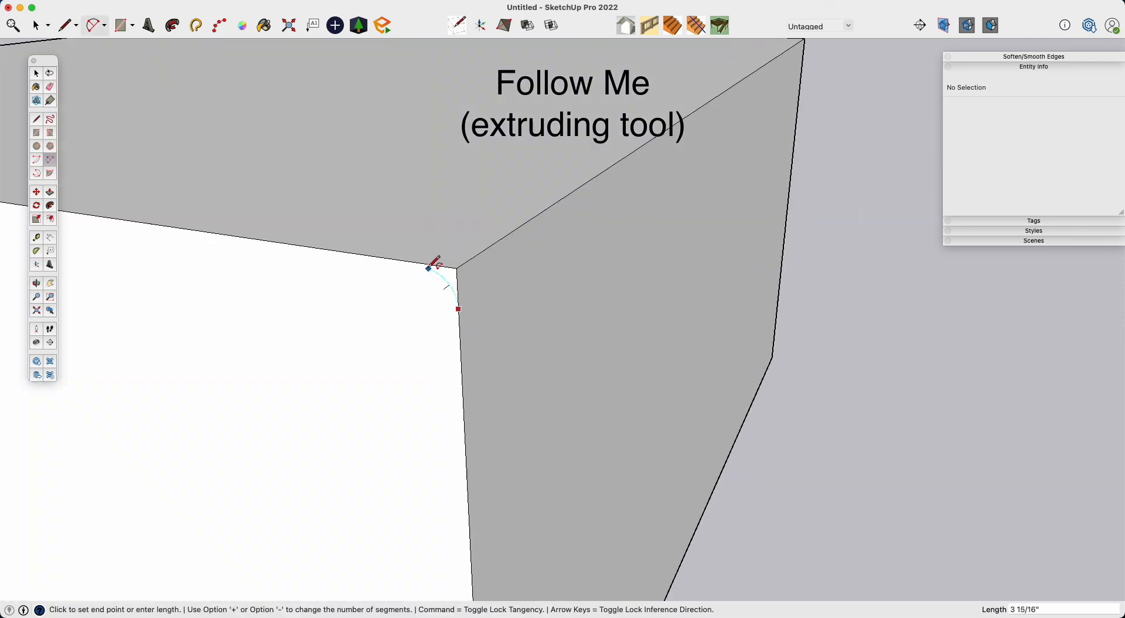
{"action": "scroll", "coordinate": [420, 261], "scroll_direction": "up", "scroll_amount": 3}
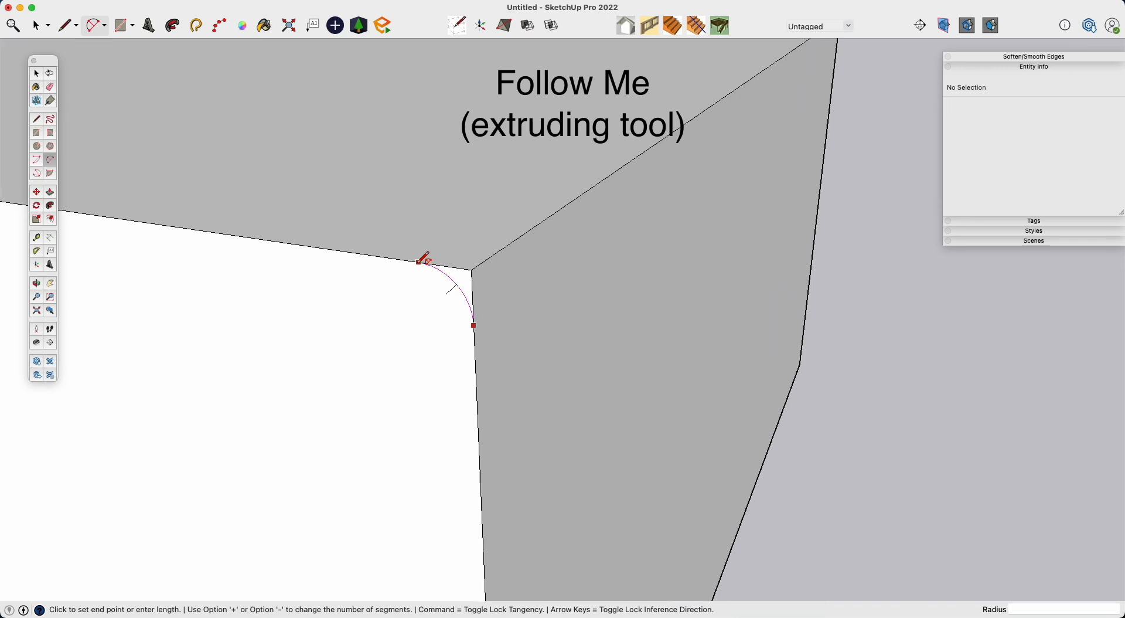
{"action": "double_click", "coordinate": [423, 258]}
{"action": "scroll", "coordinate": [423, 259], "scroll_direction": "down", "scroll_amount": 1}
{"action": "key", "text": "space"}
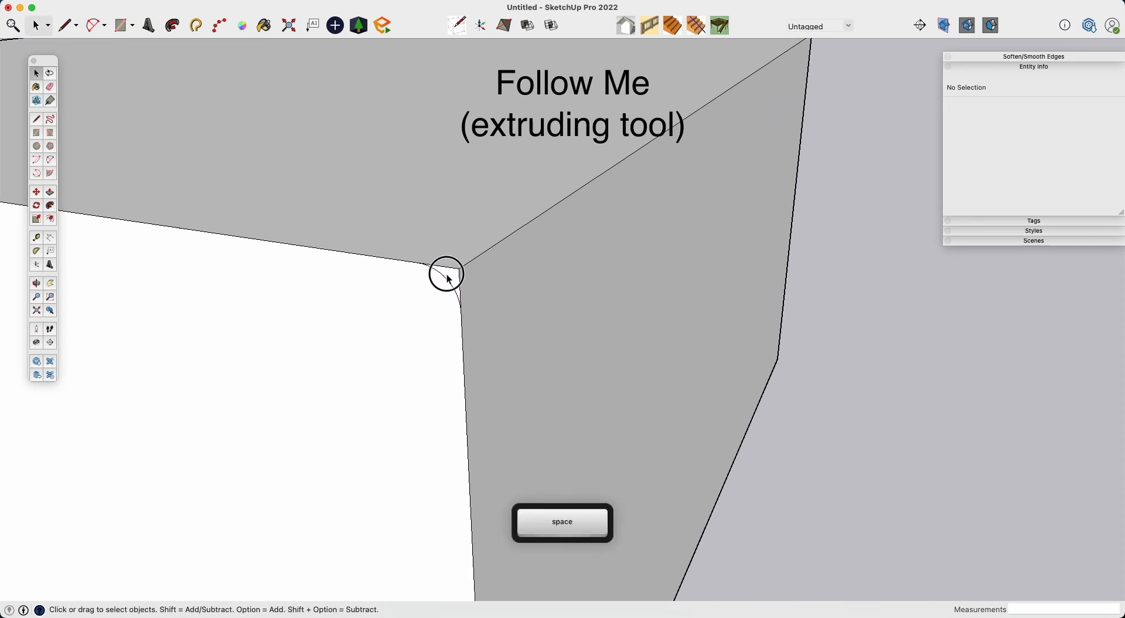
Push the small corner profile through the box's full depth to round the upper side edge, and undo it.
{"action": "left_click", "coordinate": [449, 280]}
{"action": "key", "text": "p"}
{"action": "left_click_drag", "start_coordinate": [449, 280], "coordinate": [809, 58]}
{"action": "middle_click_drag", "start_coordinate": [808, 58], "coordinate": [440, 185]}
{"action": "middle_click_drag", "start_coordinate": [586, 232], "coordinate": [263, 362], "text": "shift"}
{"action": "middle_click_drag", "start_coordinate": [472, 304], "coordinate": [954, 188]}
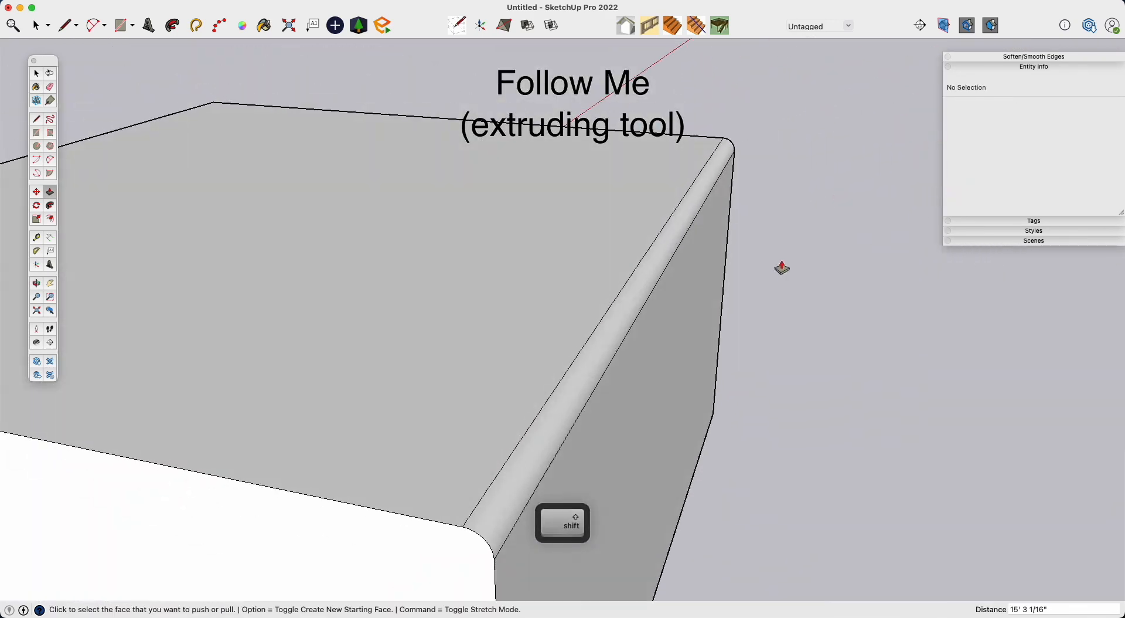
{"action": "key", "text": "super+z"}
{"action": "key", "text": "space"}
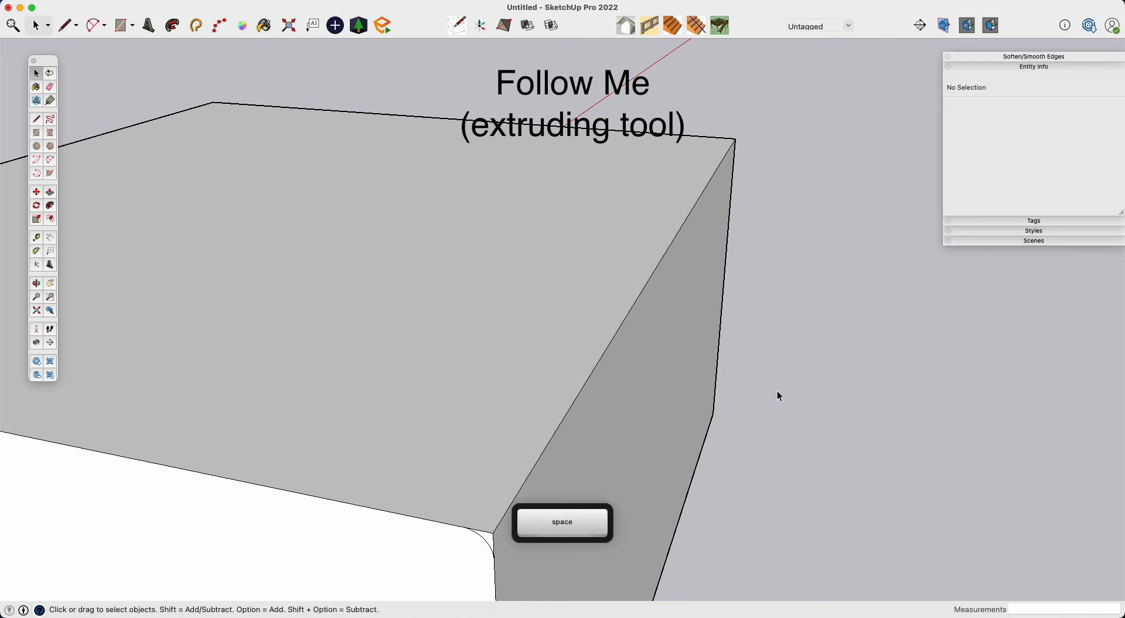
Extrude the corner profile along the box's upper side edge with Follow Me to round it, and undo the extrusion.
{"action": "middle_click_drag", "start_coordinate": [761, 422], "coordinate": [628, 384]}
{"action": "scroll", "coordinate": [833, 399], "scroll_direction": "down", "scroll_amount": 5}
{"action": "middle_click_drag", "start_coordinate": [834, 399], "coordinate": [633, 431], "text": "shift"}
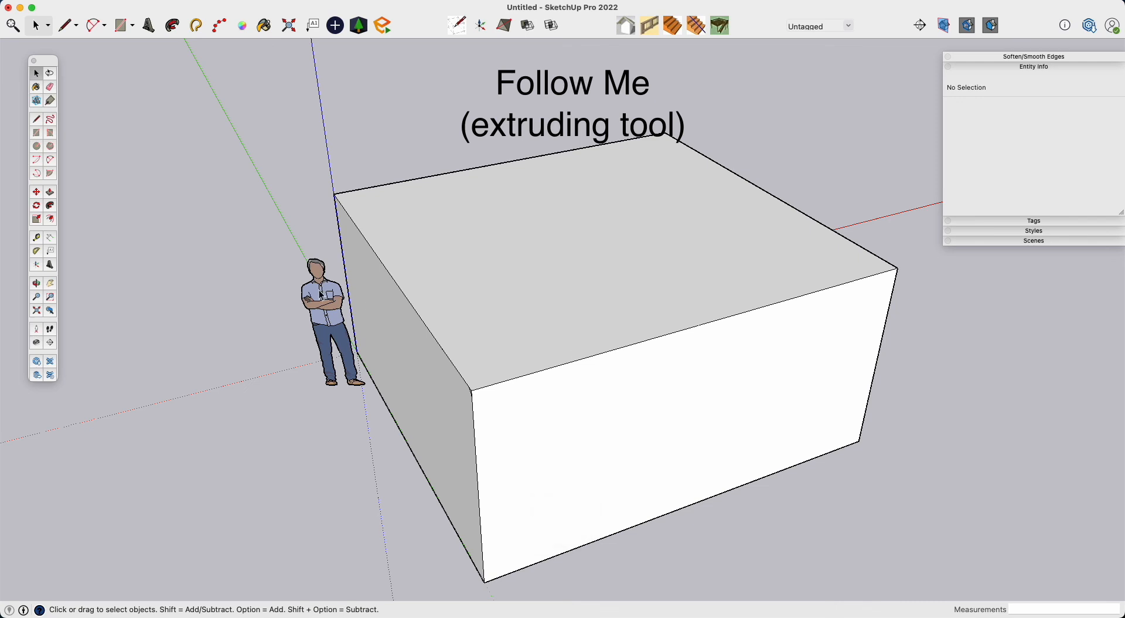
{"action": "left_click", "coordinate": [52, 212]}
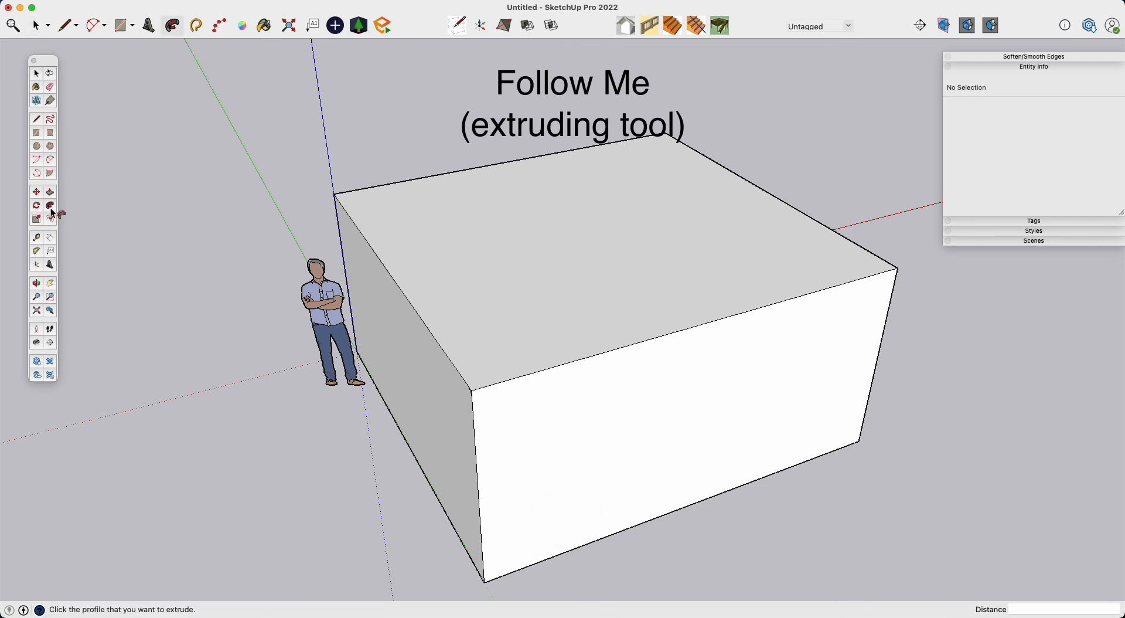
{"action": "middle_click_drag", "start_coordinate": [391, 519], "coordinate": [683, 382]}
{"action": "scroll", "coordinate": [560, 375], "scroll_direction": "up", "scroll_amount": 6}
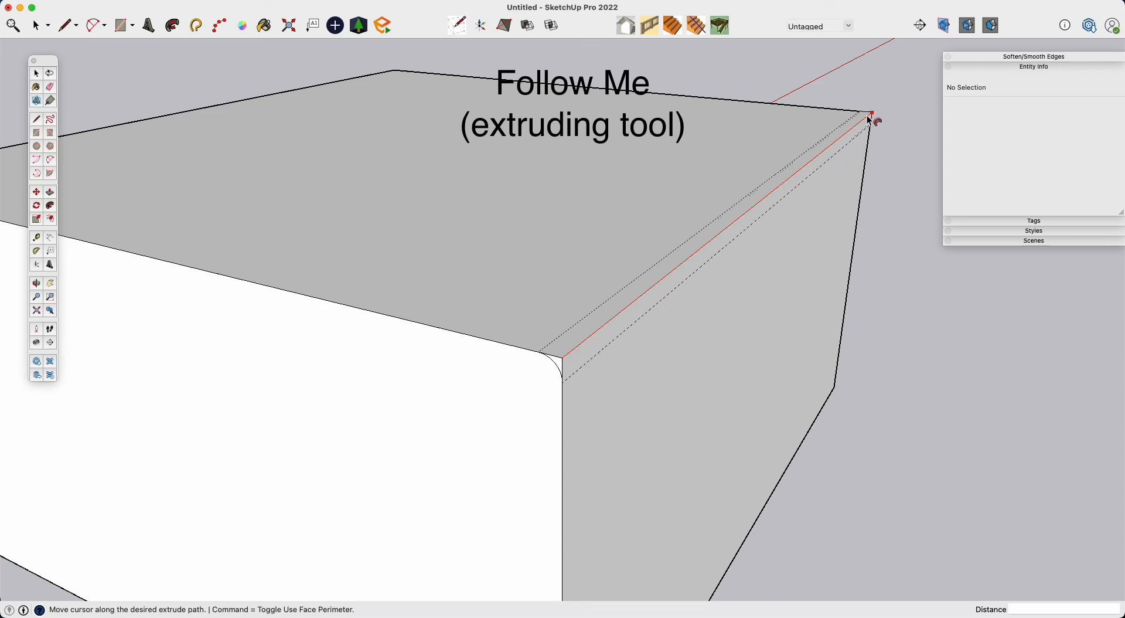
{"action": "left_click", "coordinate": [801, 107]}
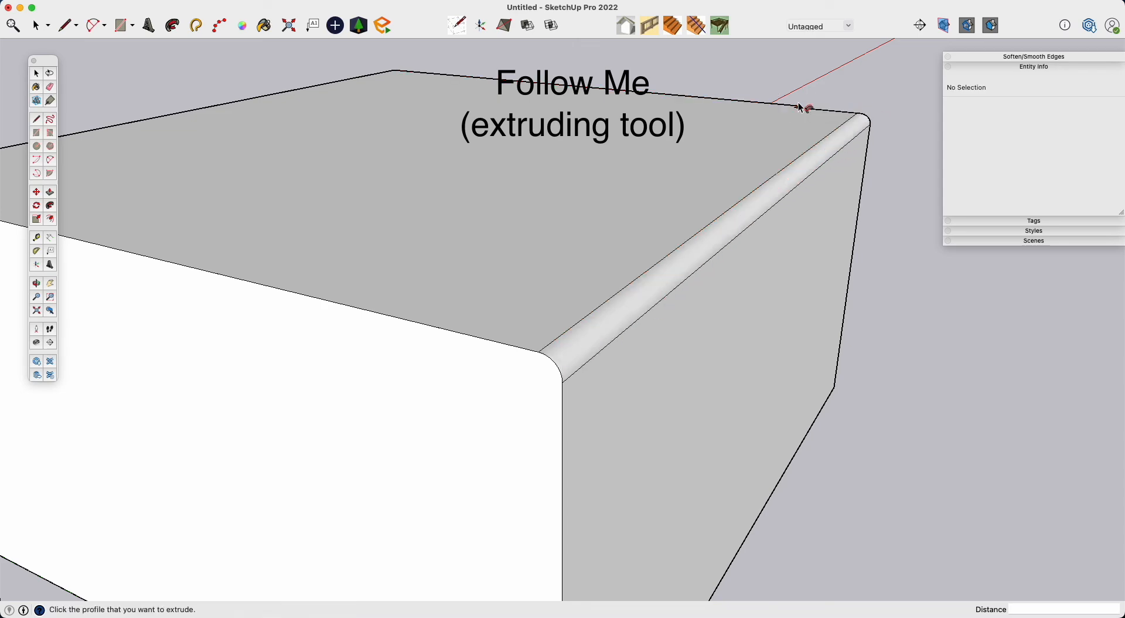
{"action": "middle_click_drag", "start_coordinate": [844, 175], "coordinate": [485, 254]}
{"action": "key", "text": "super+z"}
{"action": "key", "text": "space"}
{"action": "middle_click_drag", "start_coordinate": [223, 370], "coordinate": [565, 334]}
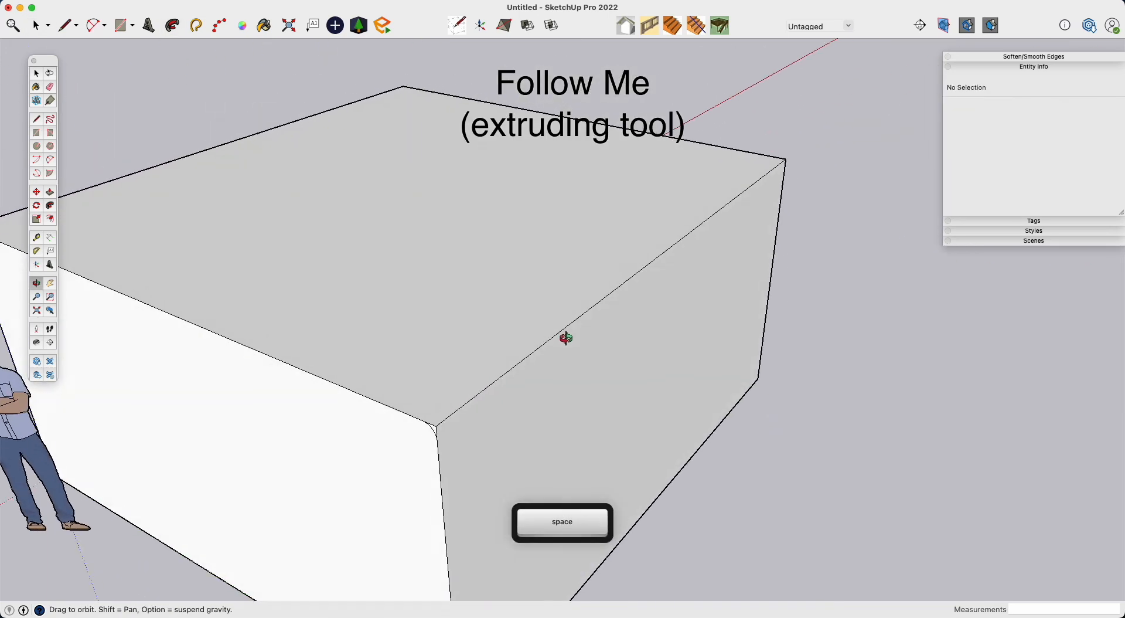
Extrude the corner profile along the box's top edges with Follow Me, and undo back to the plain box.
{"action": "left_click", "coordinate": [563, 332]}
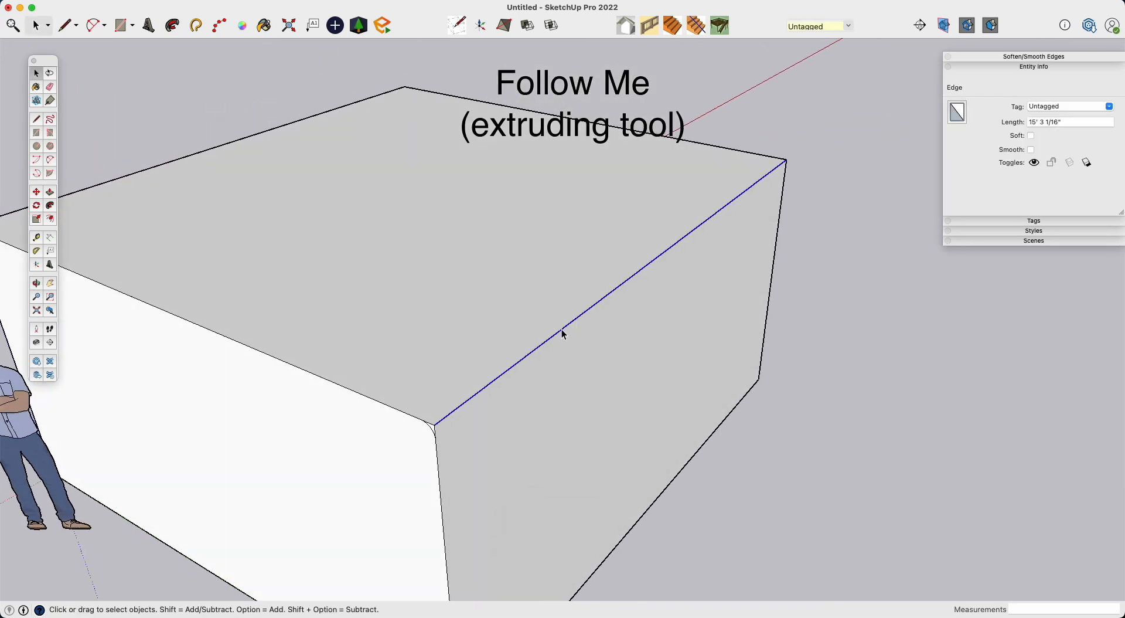
{"action": "key", "text": "shift"}
{"action": "left_click", "coordinate": [623, 130], "text": "shift"}
{"action": "left_click", "coordinate": [50, 207]}
{"action": "middle_click_drag", "start_coordinate": [424, 393], "coordinate": [505, 367]}
{"action": "scroll", "coordinate": [495, 402], "scroll_direction": "up", "scroll_amount": 3}
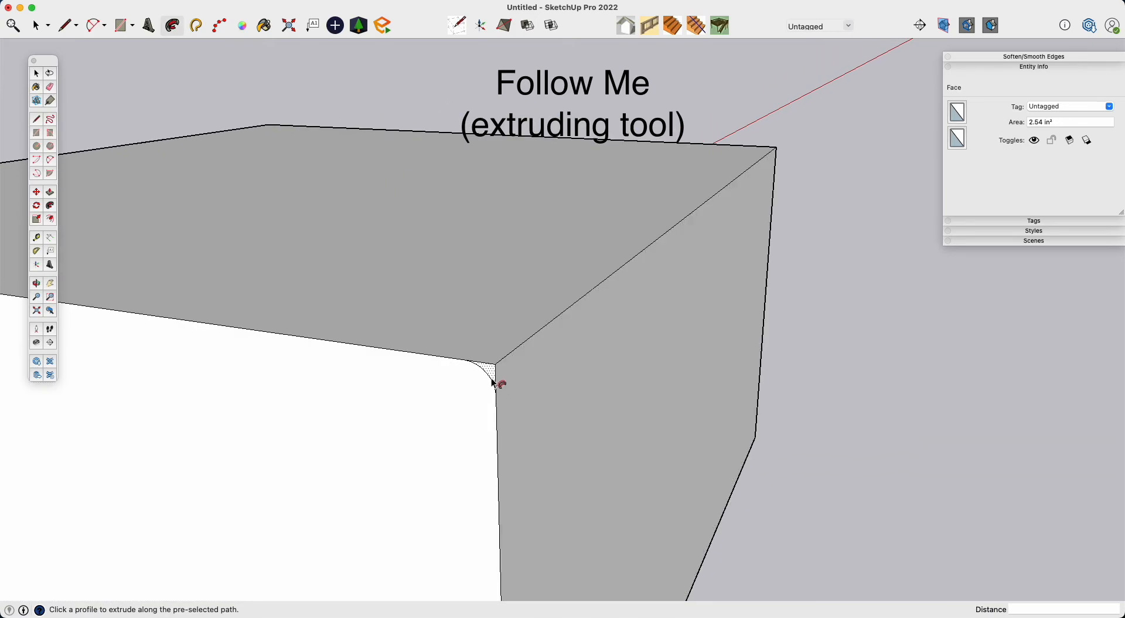
{"action": "left_click", "coordinate": [493, 378]}
{"action": "middle_click_drag", "start_coordinate": [796, 231], "coordinate": [809, 404]}
{"action": "middle_click_drag", "start_coordinate": [345, 400], "coordinate": [775, 402]}
{"action": "key", "text": "super+z"}
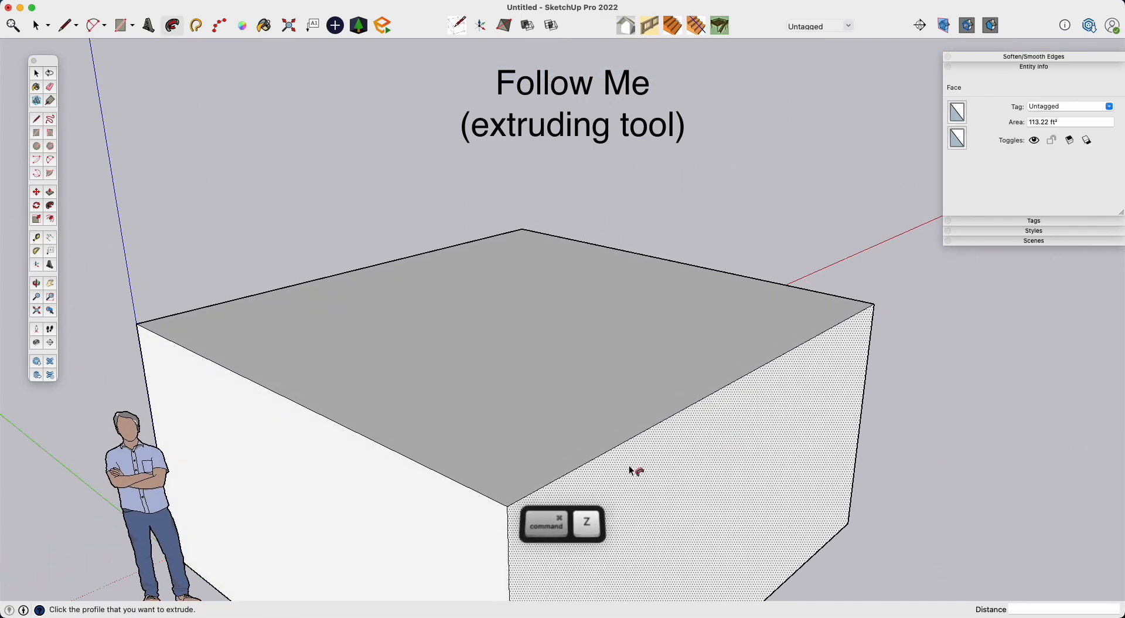
Draw a vertical 6 by 6 inch rectangle projecting outward from the box's upper front corner, parallel to the front face.
{"action": "middle_click_drag", "start_coordinate": [574, 496], "coordinate": [743, 353], "text": "shift"}
{"action": "key", "text": "space"}
{"action": "scroll", "coordinate": [742, 353], "scroll_direction": "up", "scroll_amount": 2}
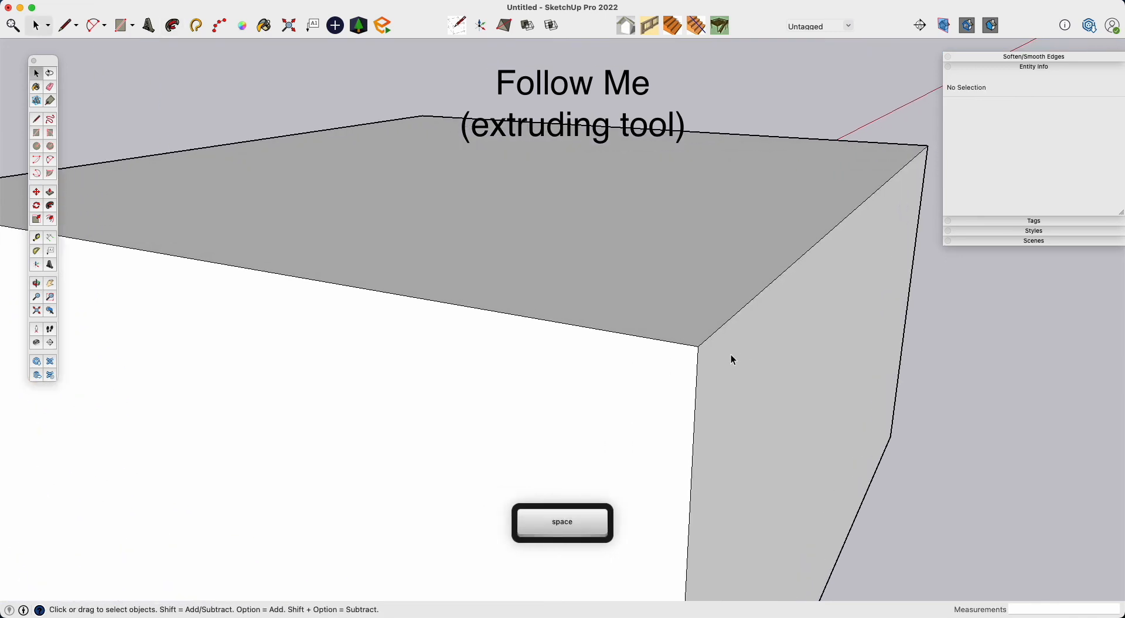
{"action": "key", "text": "r"}
{"action": "left_click", "coordinate": [699, 346]}
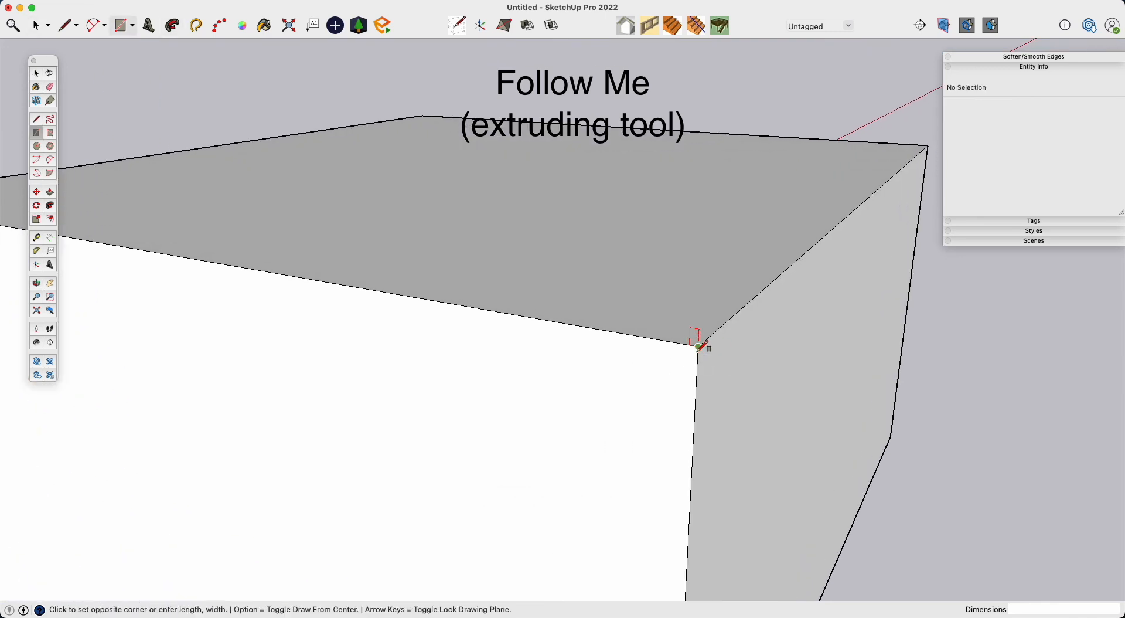
{"action": "key", "text": "Right"}
{"action": "key", "text": "Left"}
{"action": "key", "text": "Right"}
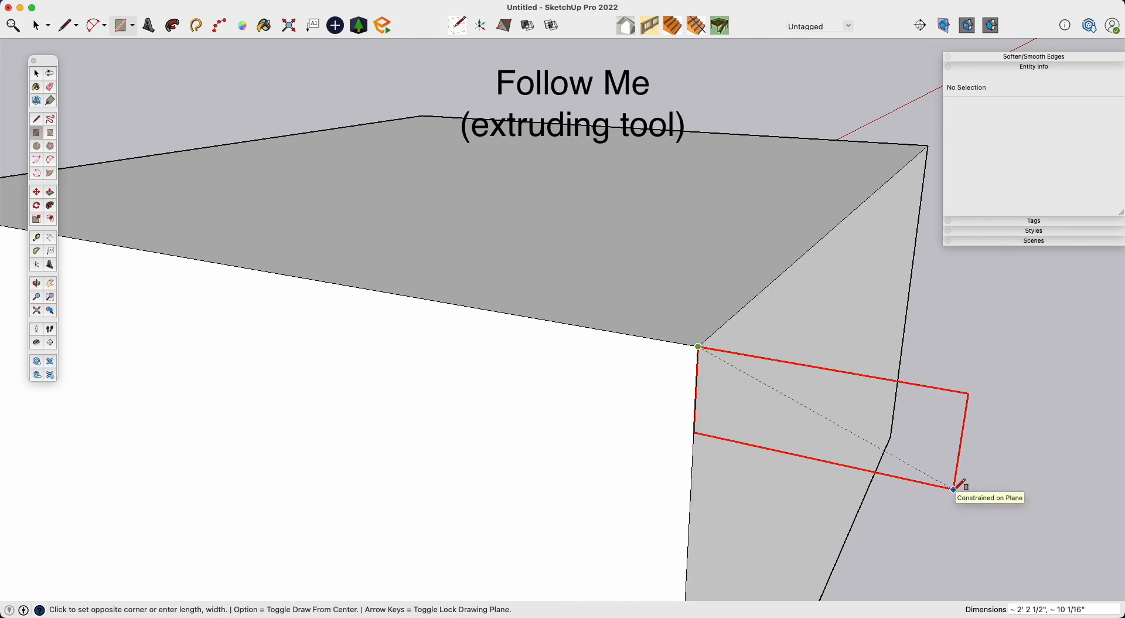
{"action": "type", "text": "6,6"}
{"action": "key", "text": "Return"}
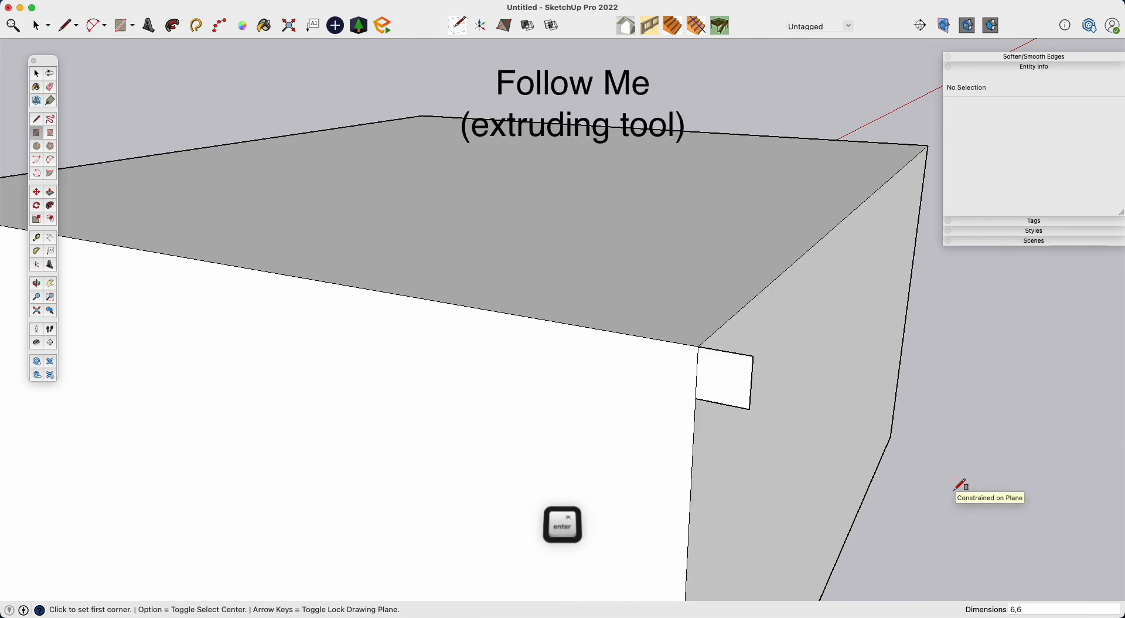
Round the square's lower outer corner with a tangent 2-point arc and erase the leftover corner edges.
{"action": "scroll", "coordinate": [761, 387], "scroll_direction": "up", "scroll_amount": 3}
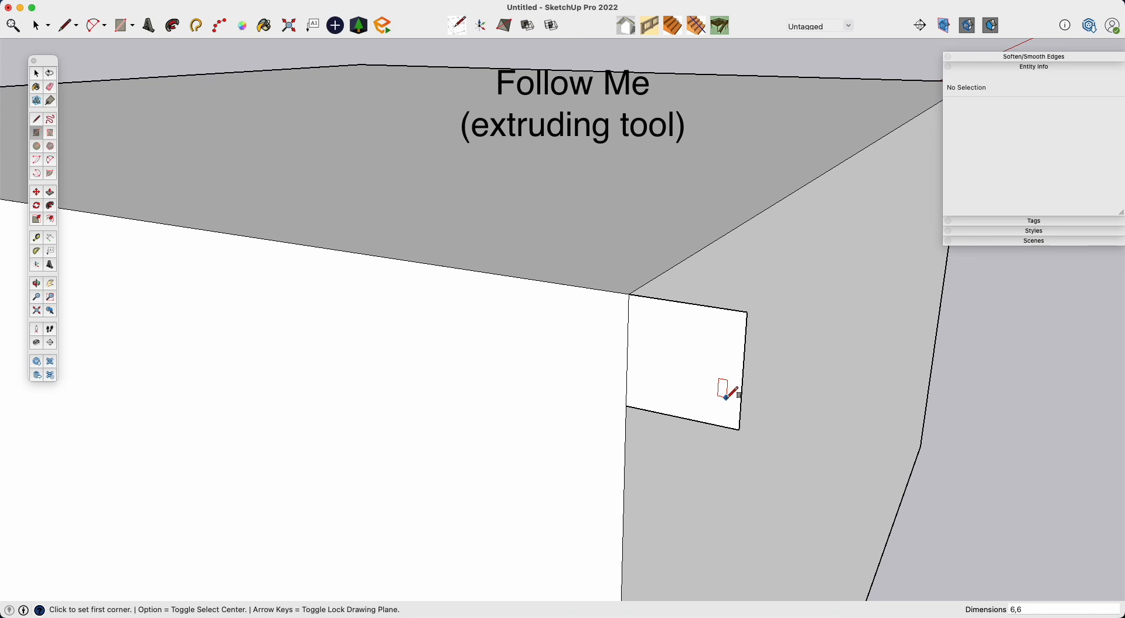
{"action": "key", "text": "a"}
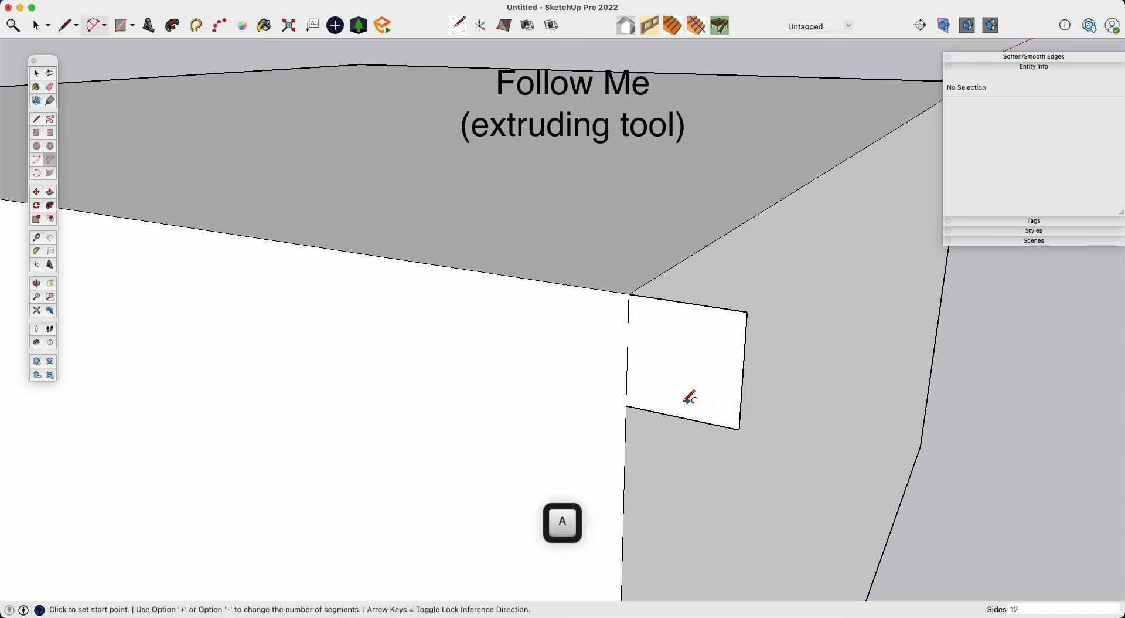
{"action": "left_click", "coordinate": [655, 411]}
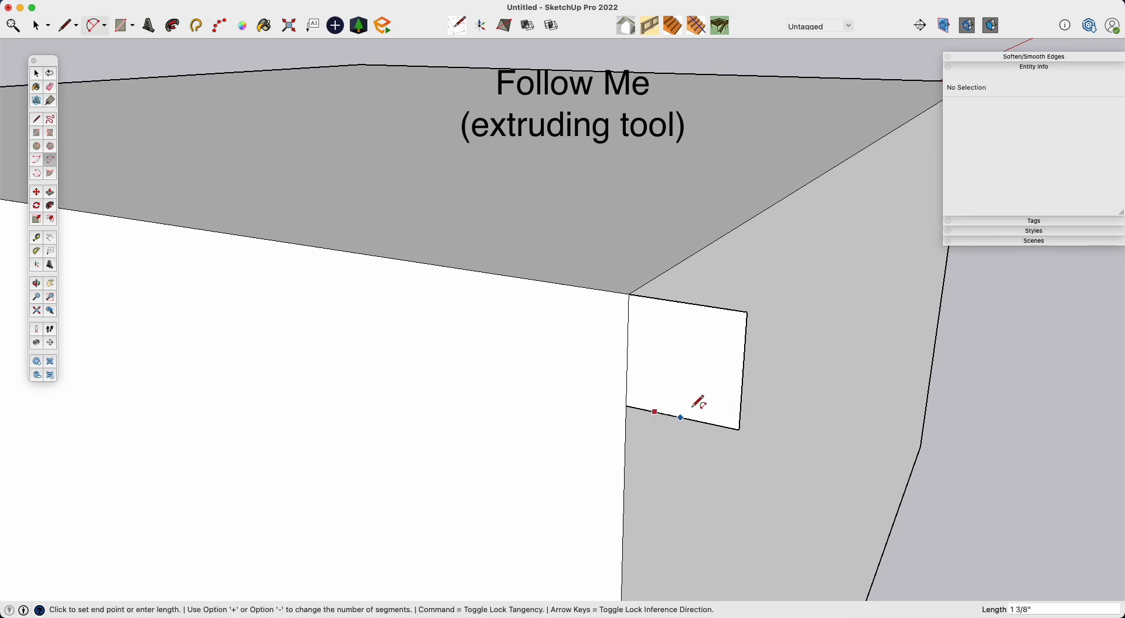
{"action": "left_click", "coordinate": [750, 363]}
{"action": "key", "text": "e"}
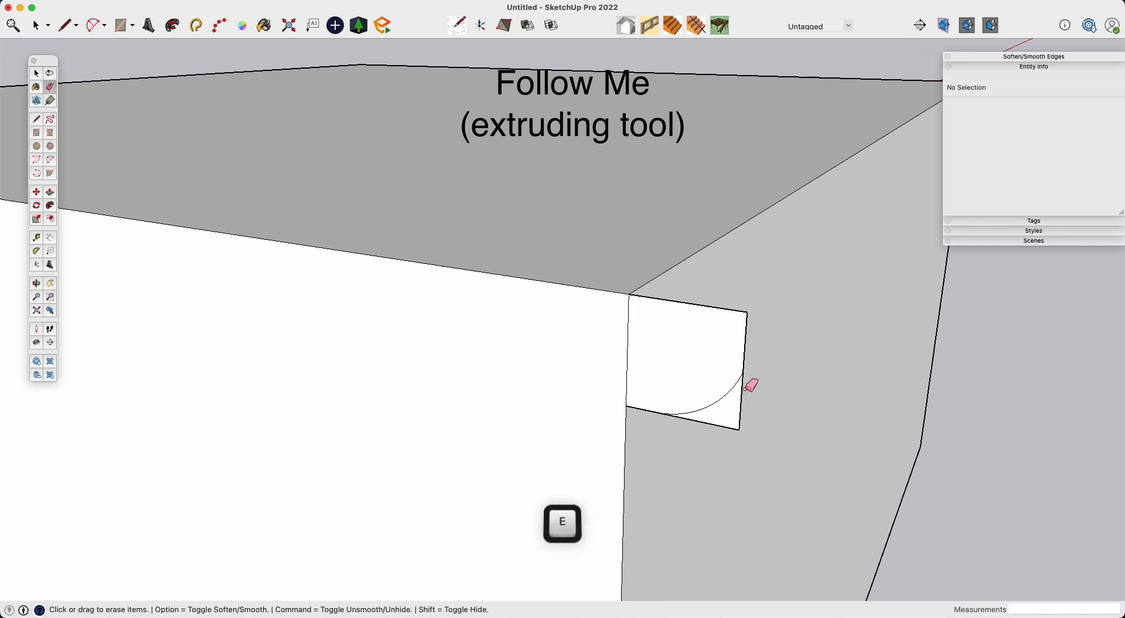
{"action": "left_click_drag", "start_coordinate": [745, 404], "coordinate": [730, 428]}
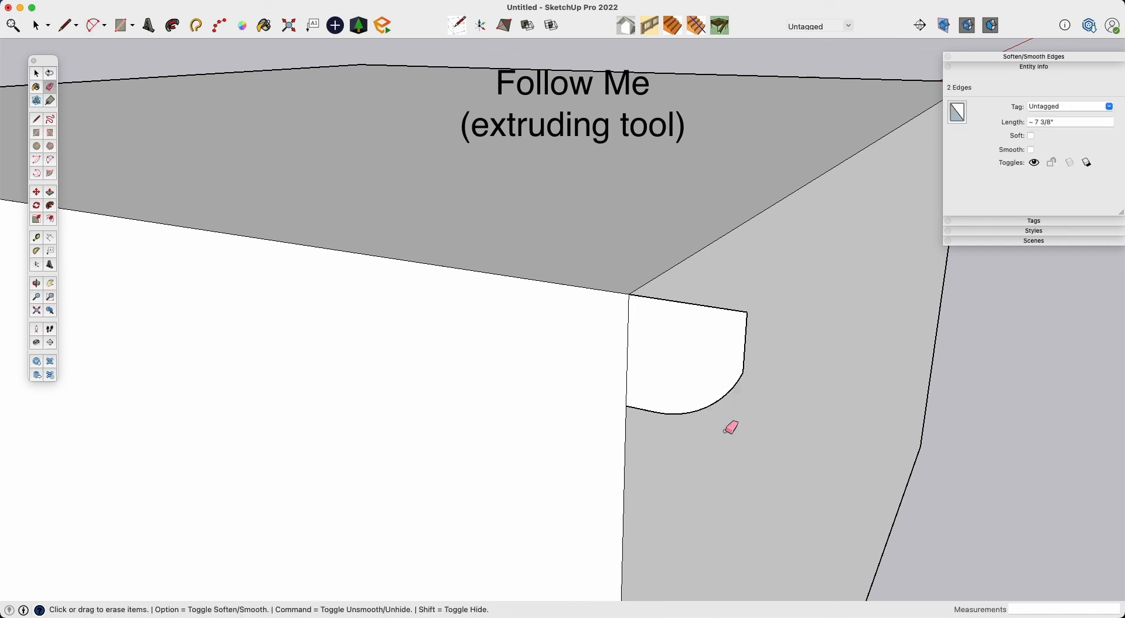
Offset the profile's bottom, curved and outer side edges inward by 0.5 inch.
{"action": "key", "text": "space"}
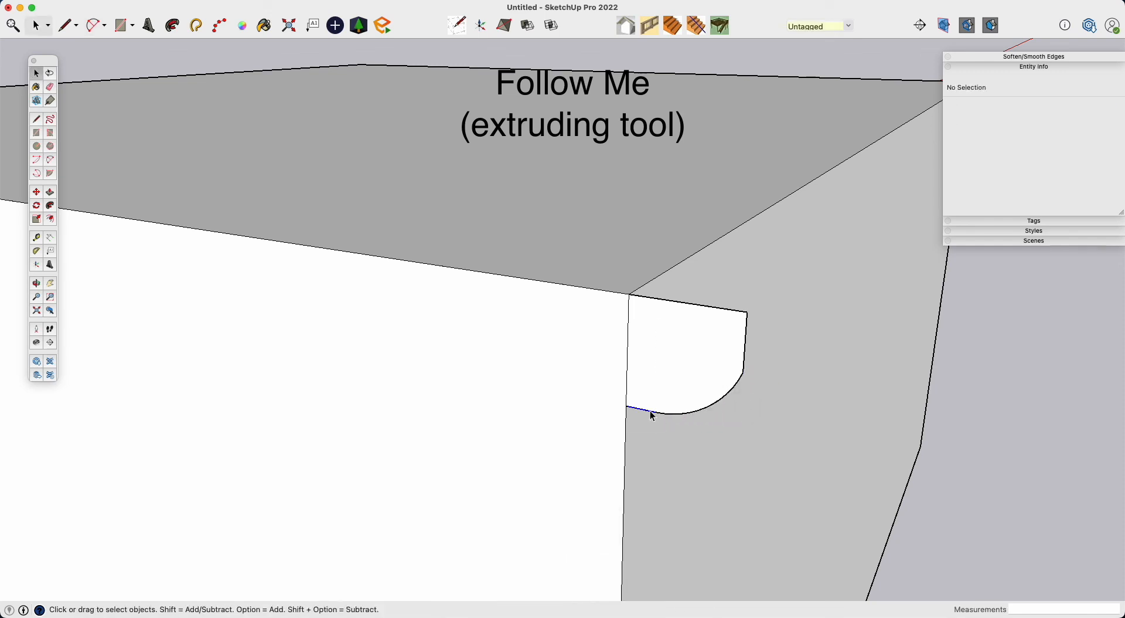
{"action": "left_click", "coordinate": [651, 411]}
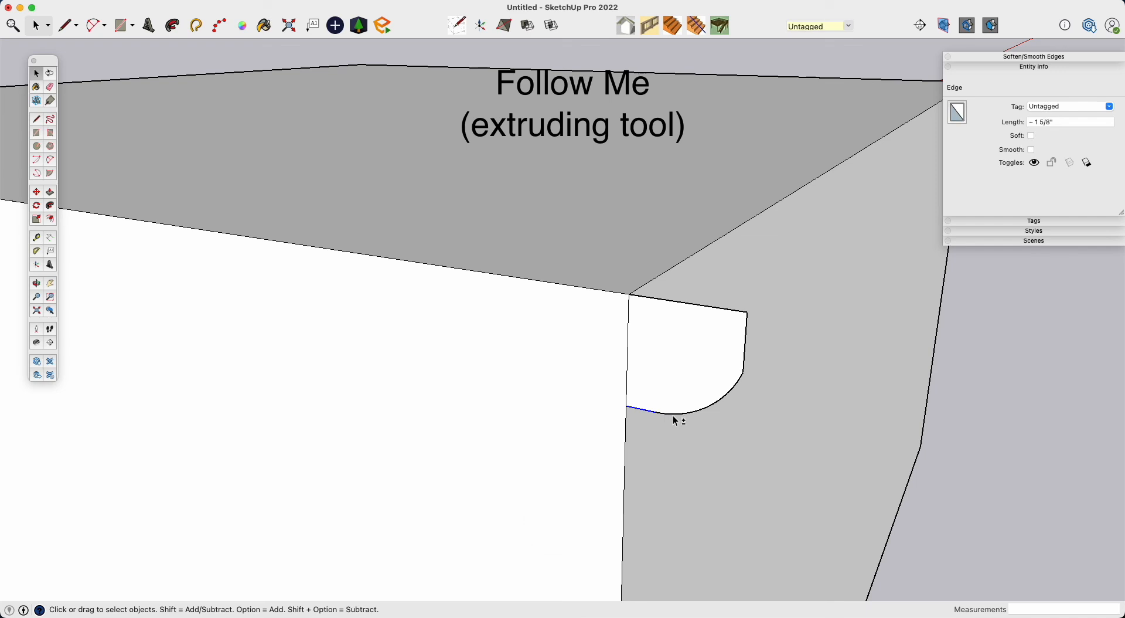
{"action": "key", "text": "f"}
{"action": "left_click", "coordinate": [745, 367]}
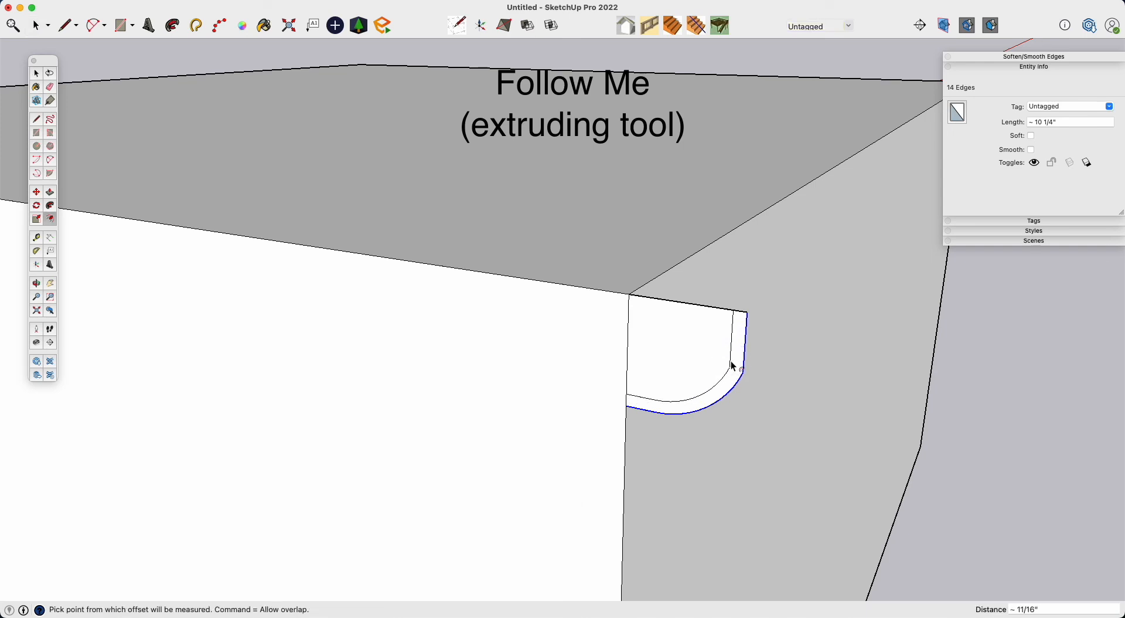
{"action": "type", "text": ".5"}
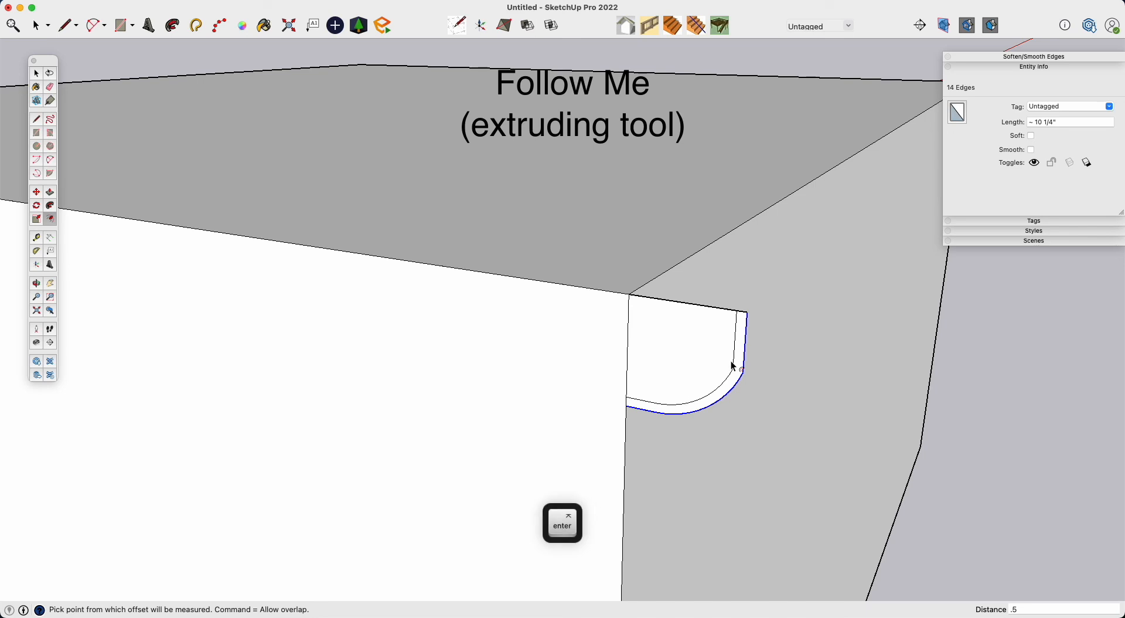
Erase the profile's upper edge to remove the inner face, leaving only the thin J-shaped gutter profile.
{"action": "type", "text": "e"}
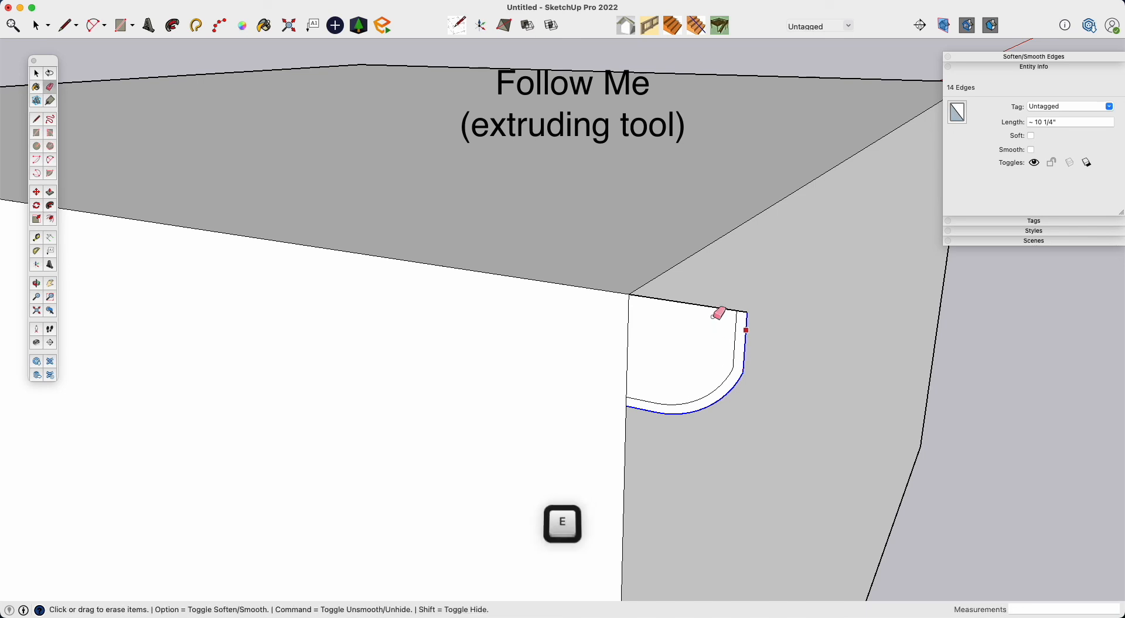
{"action": "left_click", "coordinate": [709, 306]}
{"action": "key", "text": "space"}
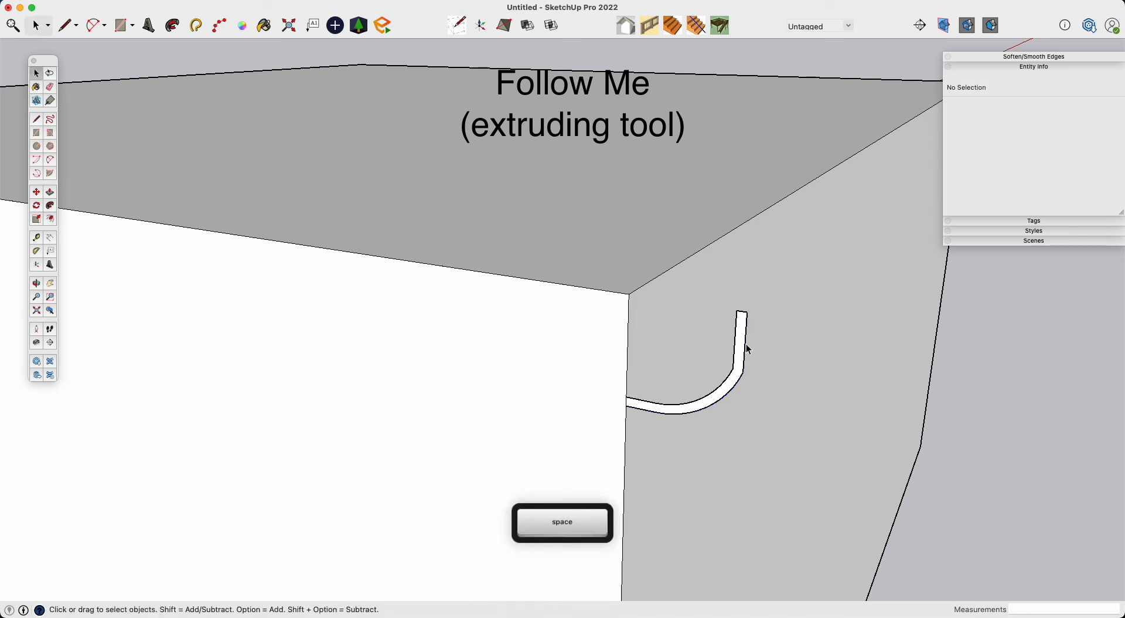
Extrude the J-shaped gutter profile around all four top edges of the box with Follow Me.
{"action": "left_click", "coordinate": [745, 349]}
{"action": "middle_click_drag", "start_coordinate": [646, 402], "coordinate": [672, 339]}
{"action": "left_click", "coordinate": [672, 314]}
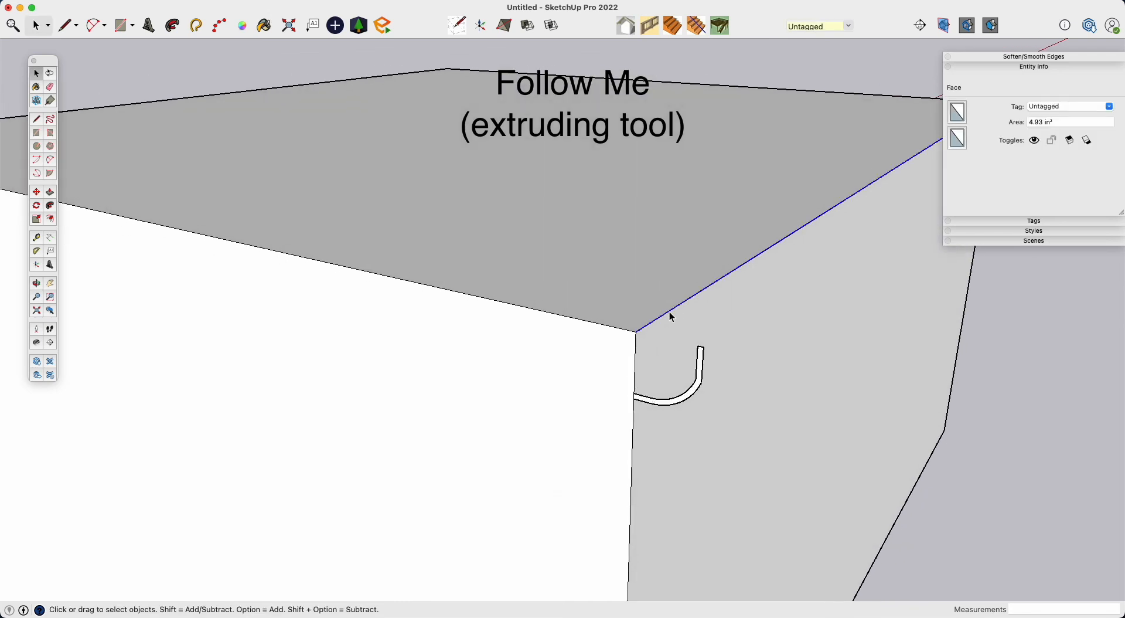
{"action": "scroll", "coordinate": [674, 315], "scroll_direction": "down", "scroll_amount": 2}
{"action": "left_click", "coordinate": [767, 126], "text": "shift"}
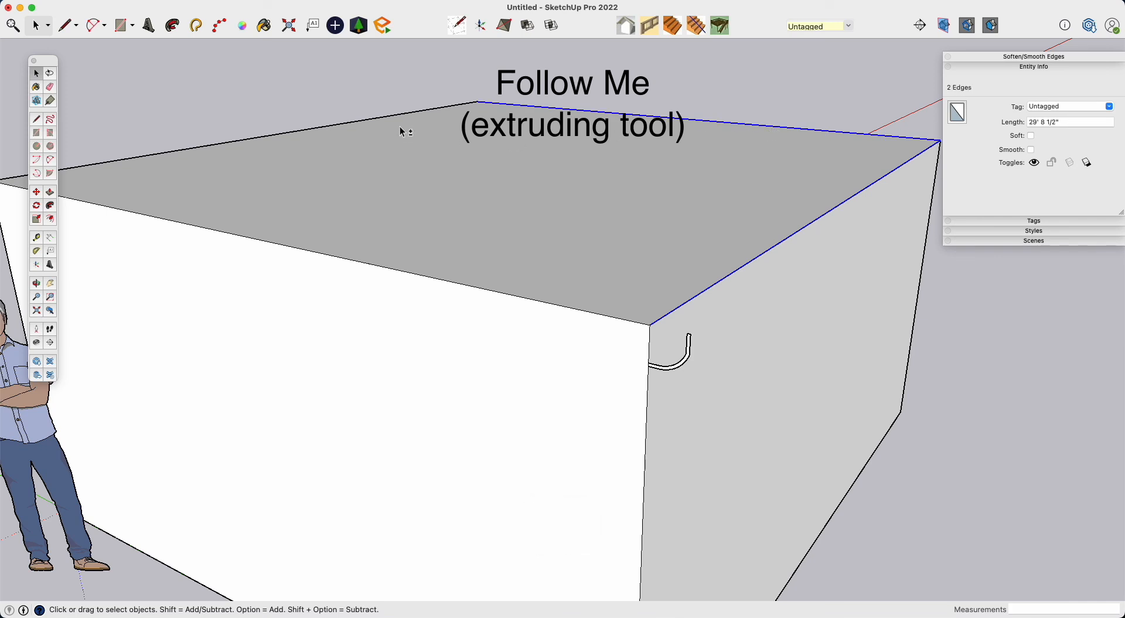
{"action": "left_click", "coordinate": [438, 281], "text": "shift"}
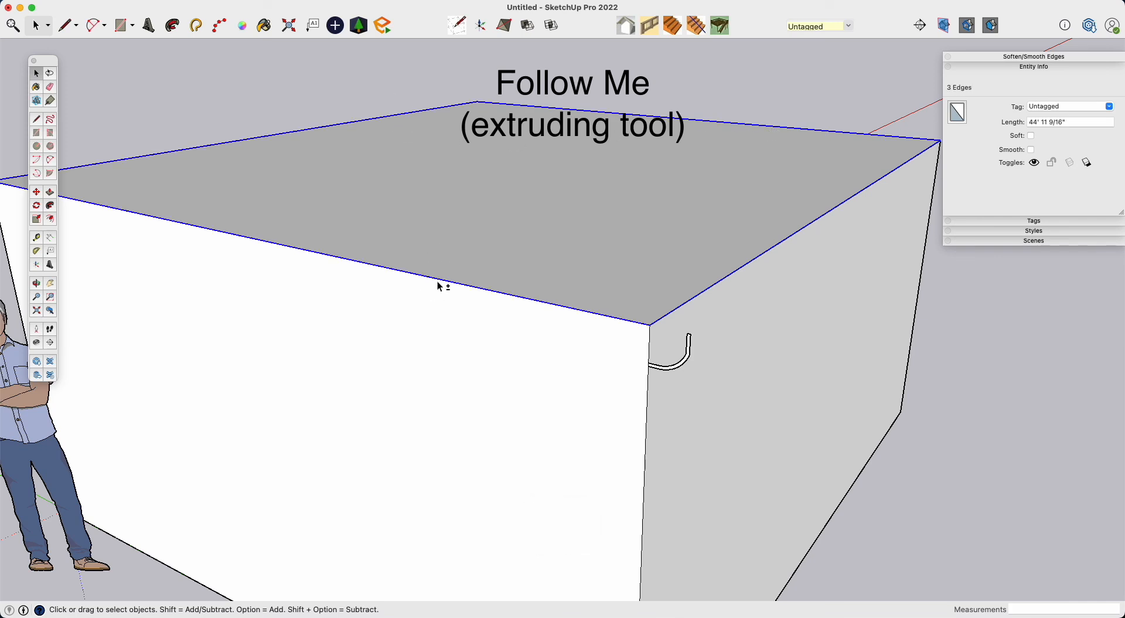
{"action": "left_click", "coordinate": [50, 205]}
{"action": "scroll", "coordinate": [825, 386], "scroll_direction": "up", "scroll_amount": 3}
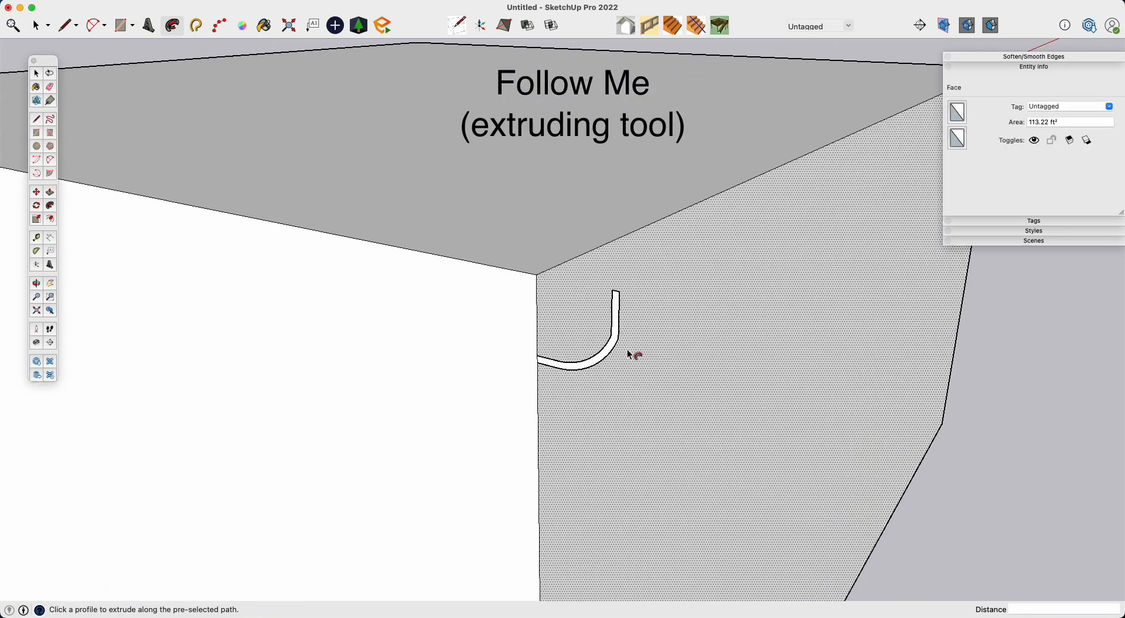
{"action": "left_click", "coordinate": [615, 346]}
Examine the extruded gutter around the box's top from several angles and distances.
{"action": "middle_click_drag", "start_coordinate": [615, 346], "coordinate": [542, 373]}
{"action": "scroll", "coordinate": [542, 374], "scroll_direction": "down", "scroll_amount": 3}
{"action": "key", "text": "space"}
{"action": "left_click", "coordinate": [791, 277], "text": "shift"}
{"action": "middle_click_drag", "start_coordinate": [791, 277], "coordinate": [65, 568]}
{"action": "middle_click_drag", "start_coordinate": [374, 254], "coordinate": [535, 377], "text": "shift"}
{"action": "middle_click_drag", "start_coordinate": [359, 417], "coordinate": [596, 295], "text": "shift"}
{"action": "middle_click_drag", "start_coordinate": [596, 294], "coordinate": [527, 363]}
{"action": "scroll", "coordinate": [511, 352], "scroll_direction": "up", "scroll_amount": 5}
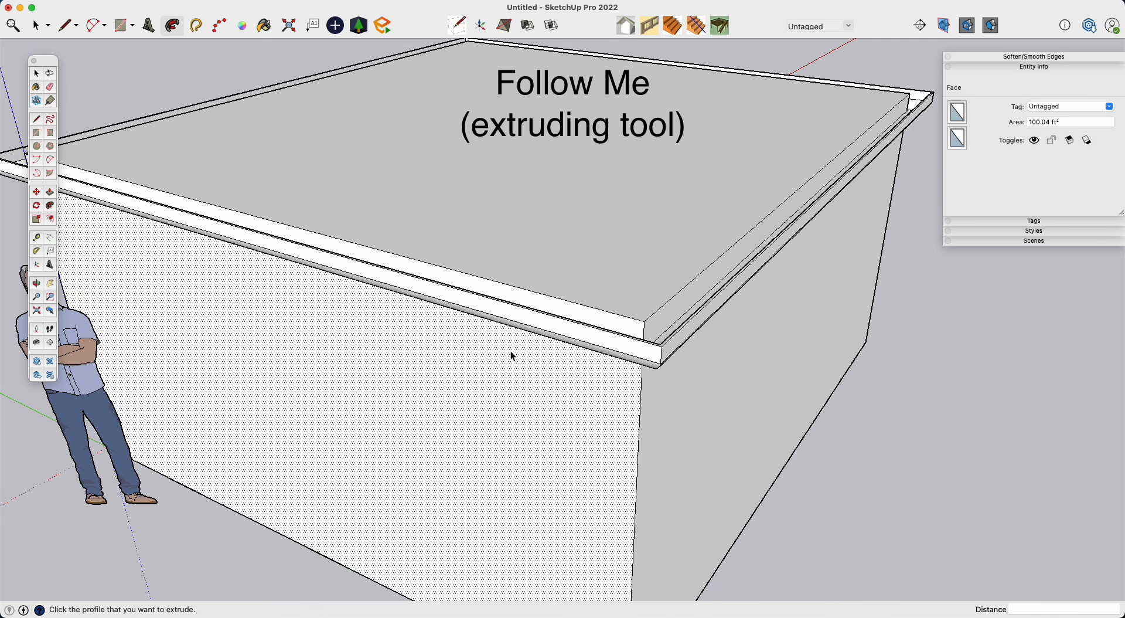
{"action": "key", "text": "space"}
{"action": "scroll", "coordinate": [530, 364], "scroll_direction": "down", "scroll_amount": 4}
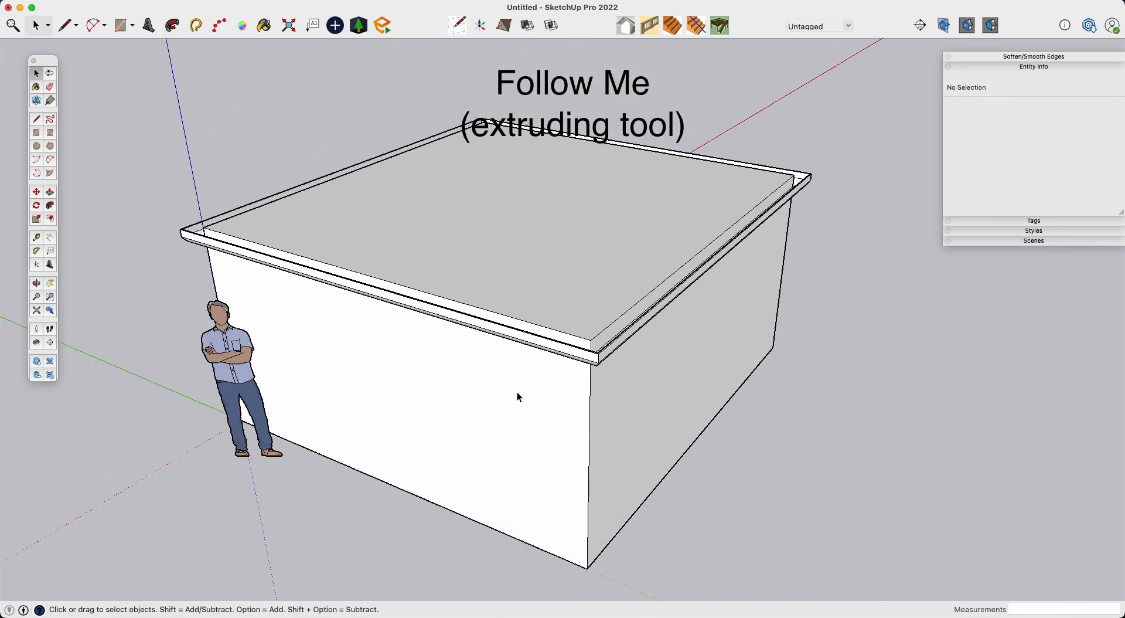
{"action": "middle_click_drag", "start_coordinate": [516, 390], "coordinate": [577, 409]}
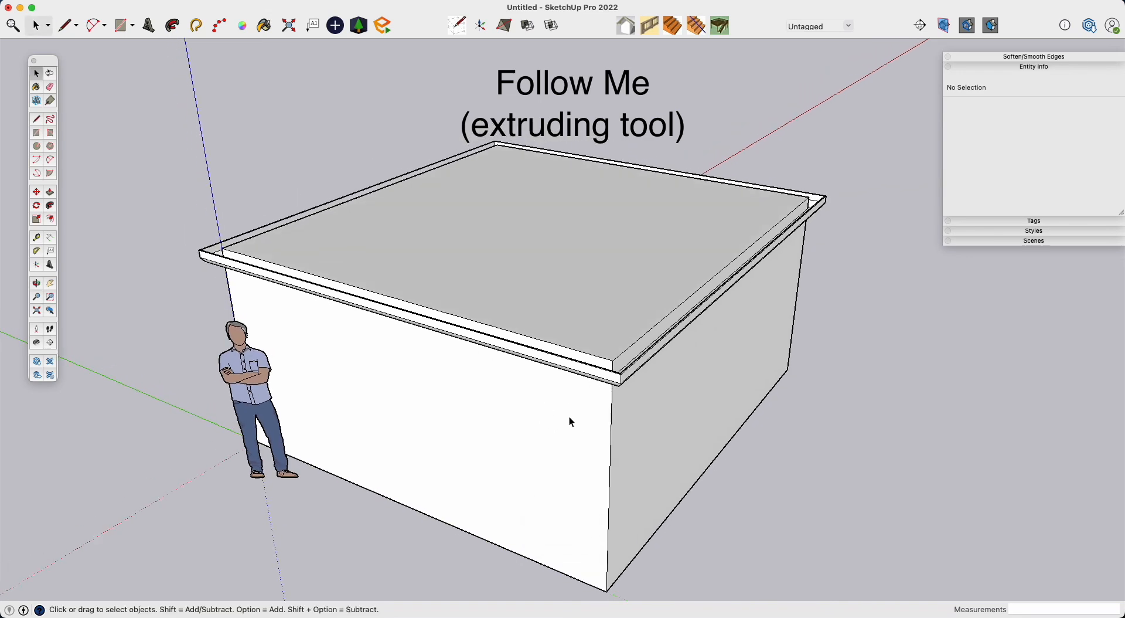
{"action": "scroll", "coordinate": [570, 416], "scroll_direction": "up", "scroll_amount": 4}
{"action": "scroll", "coordinate": [569, 417], "scroll_direction": "down", "scroll_amount": 3}
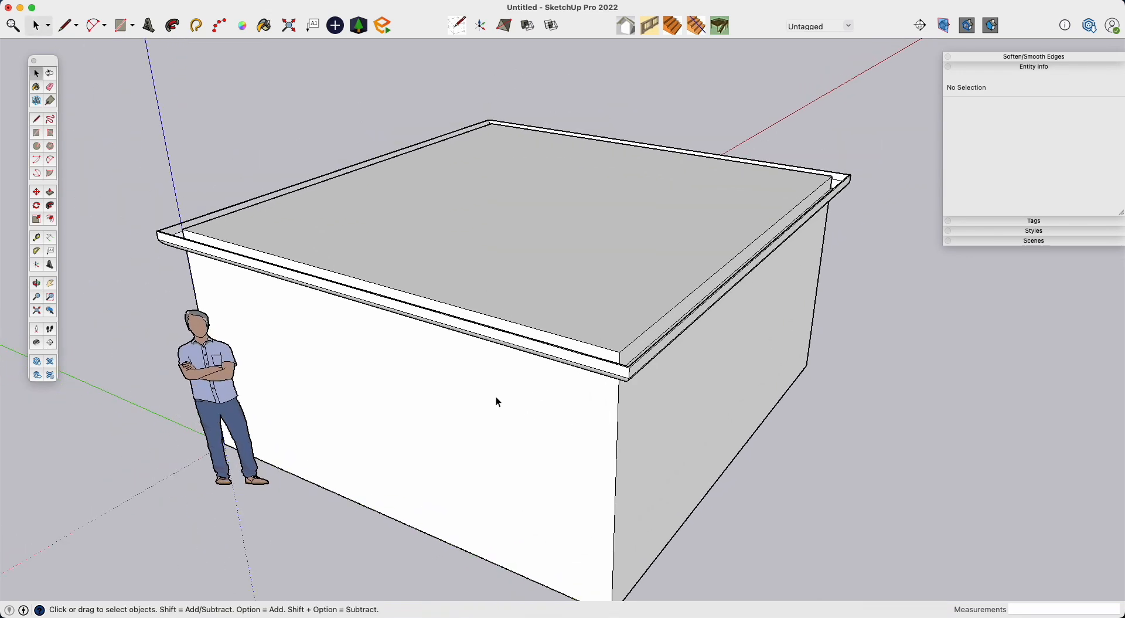